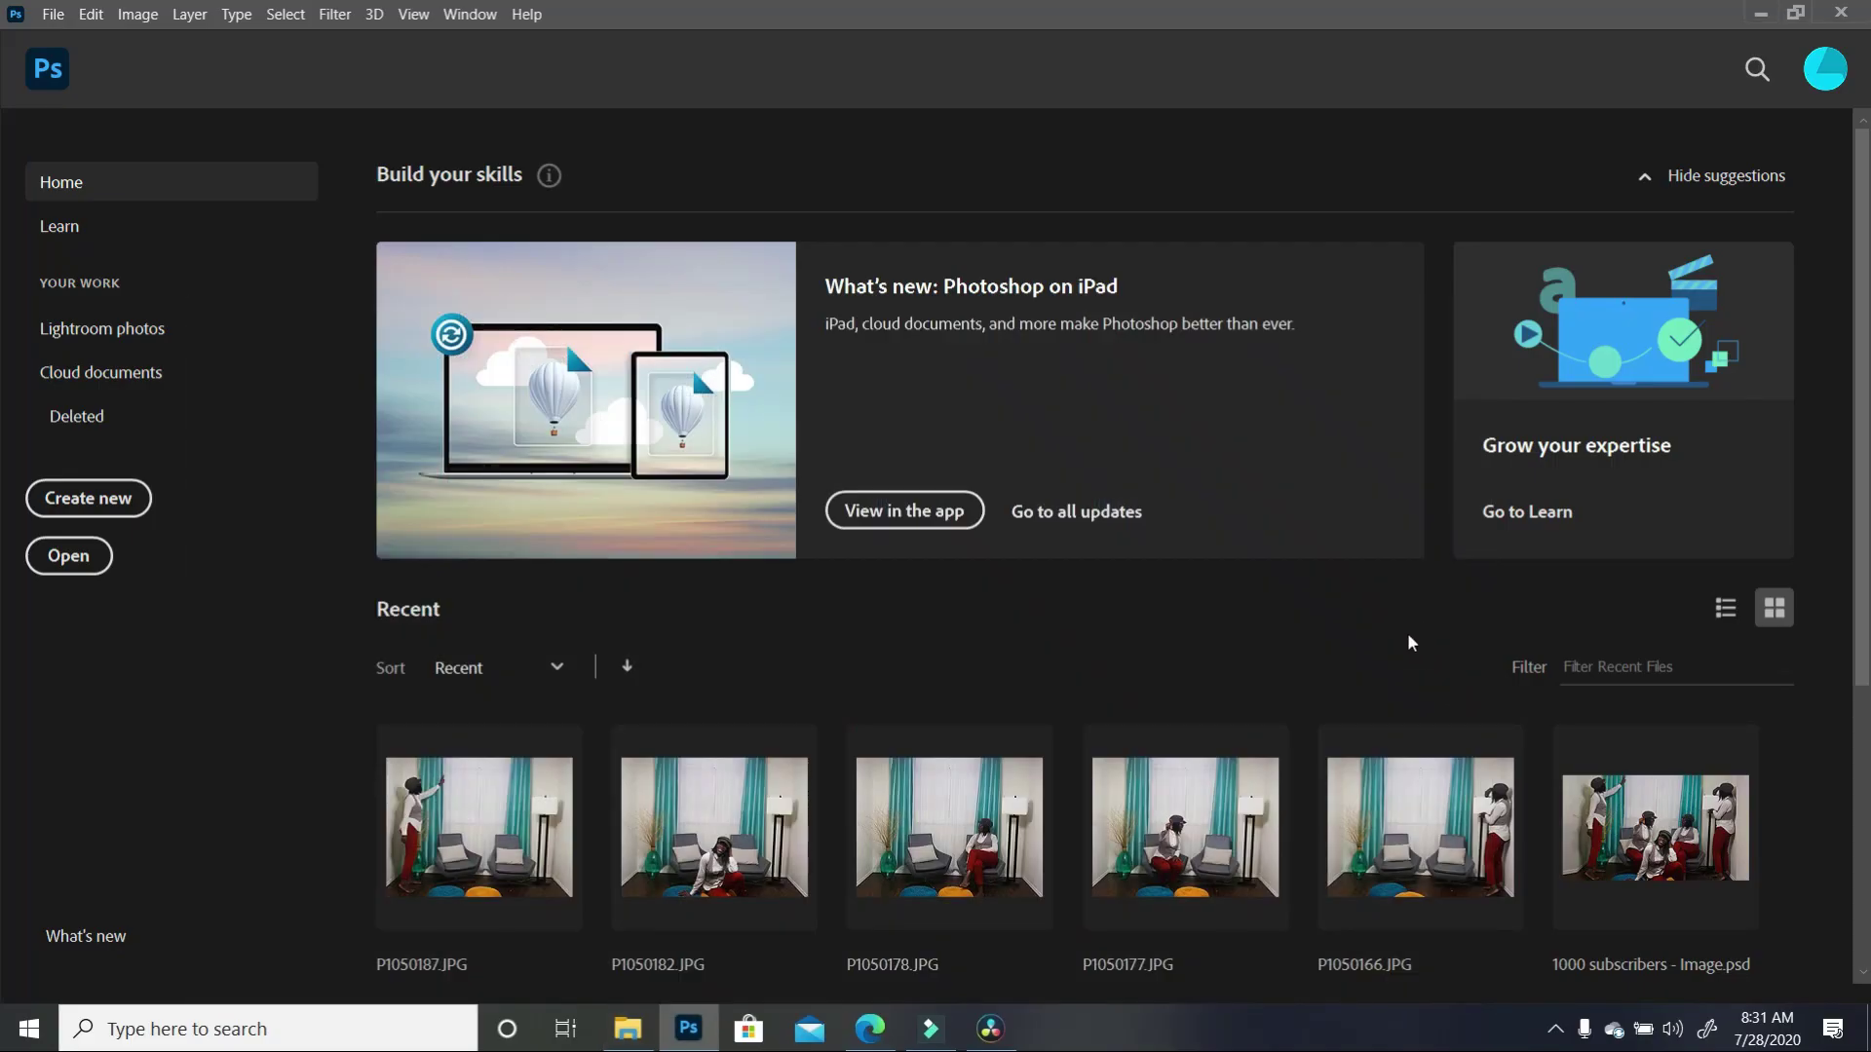
Step: Open P1050166 in Photoshop as the base image, then select P1050177–P1050187 in the Tutorials folder
{"action": "left_click", "coordinate": [646, 1039]}
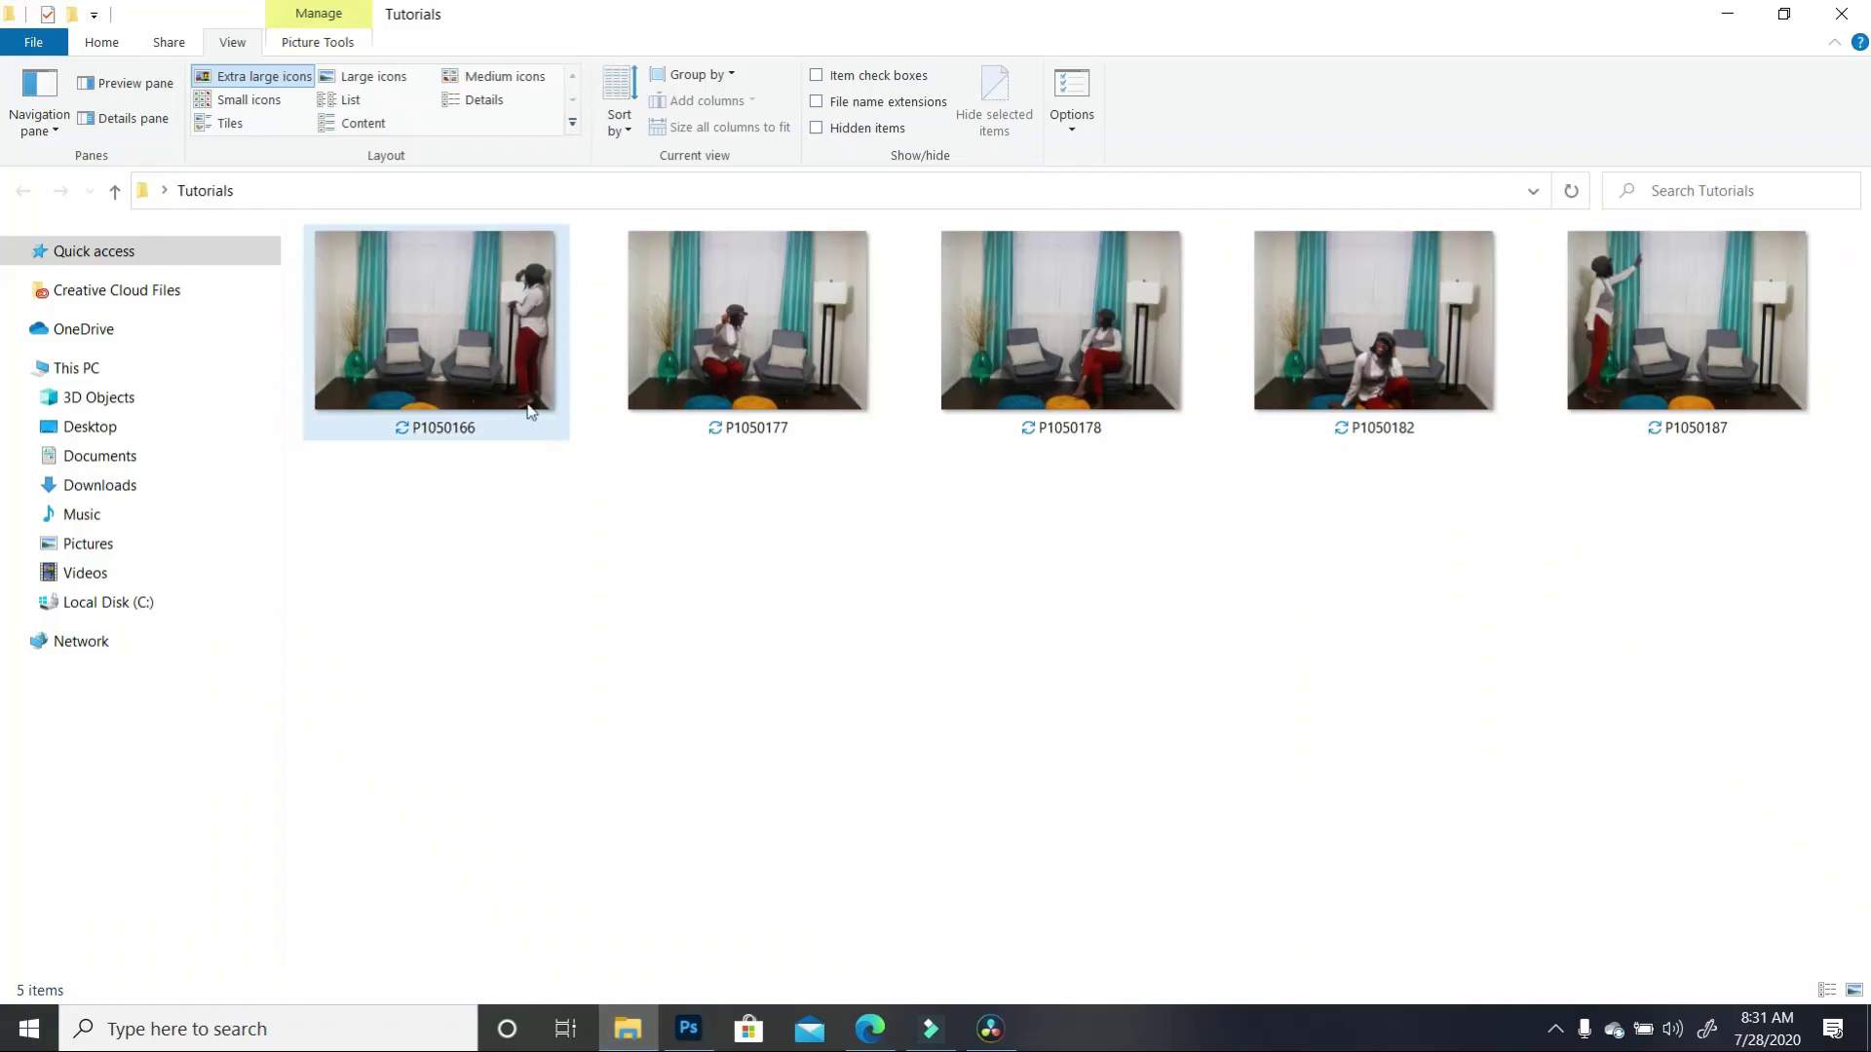
{"action": "left_click_drag", "start_coordinate": [490, 336], "coordinate": [927, 617]}
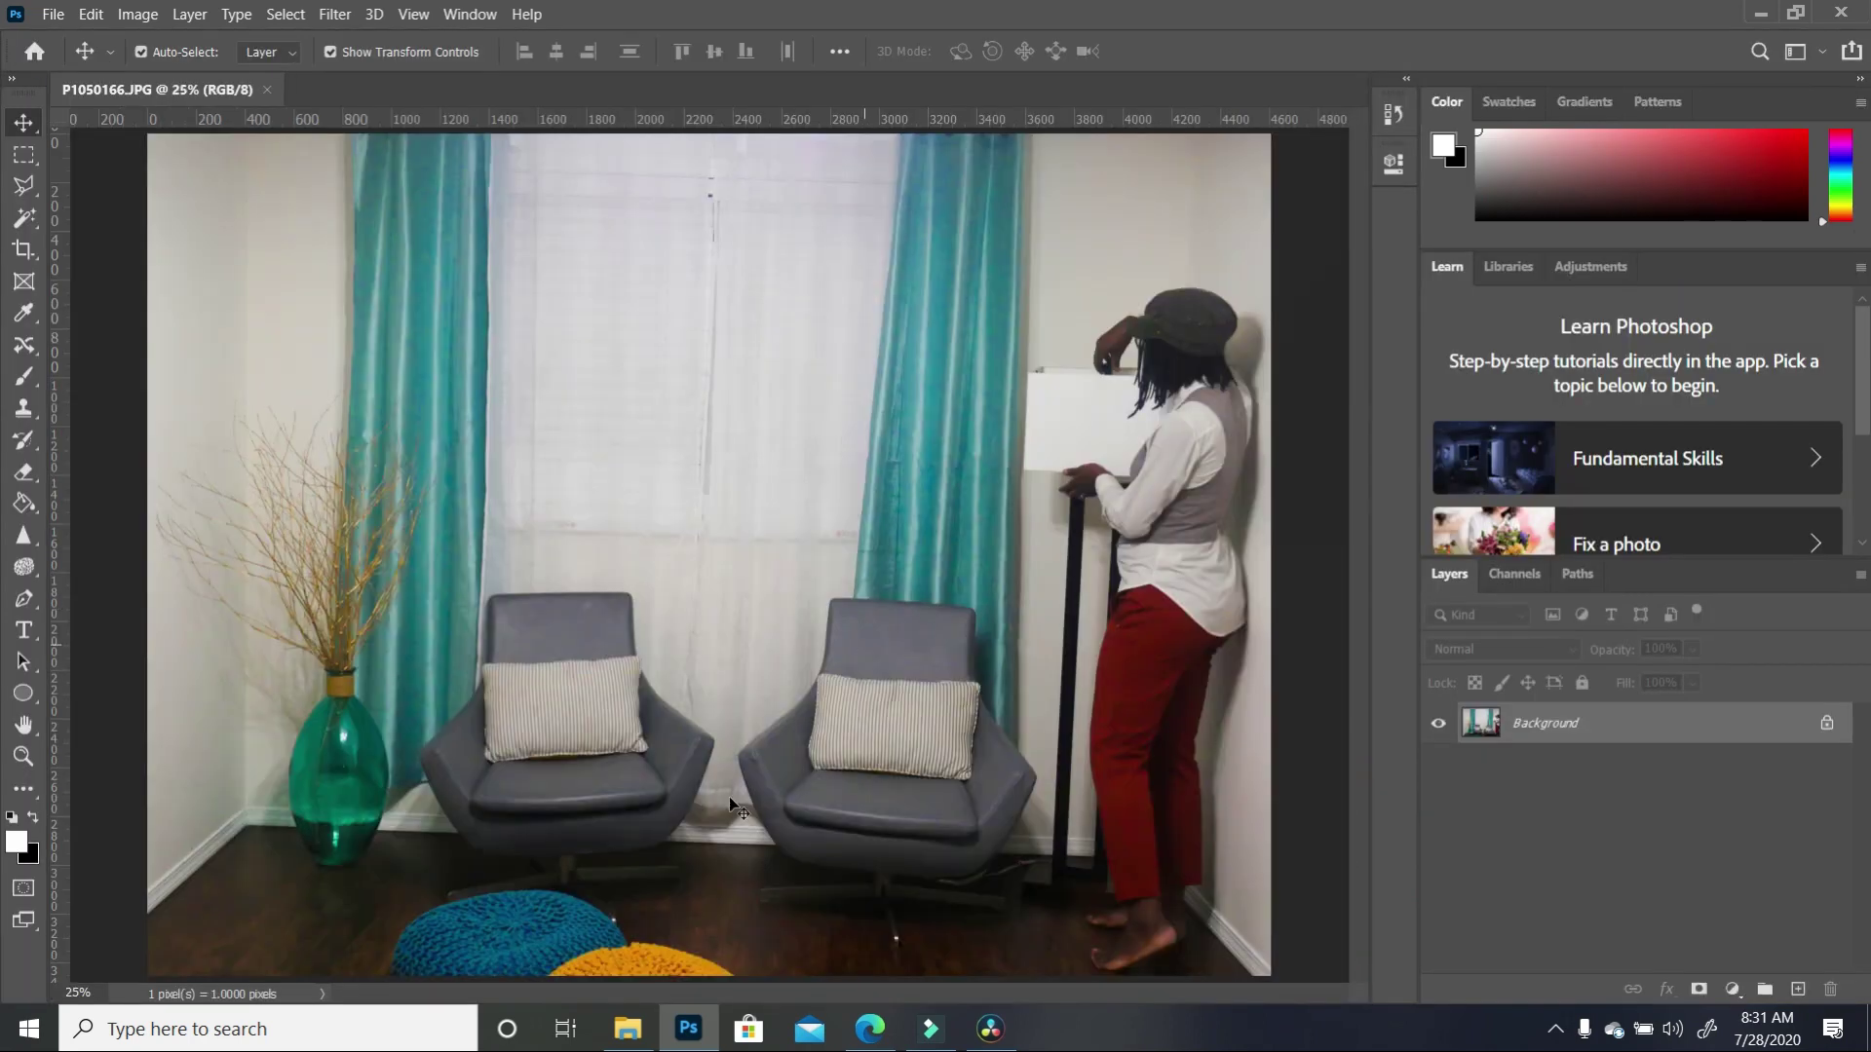
{"action": "mouse_move", "coordinate": [649, 1033]}
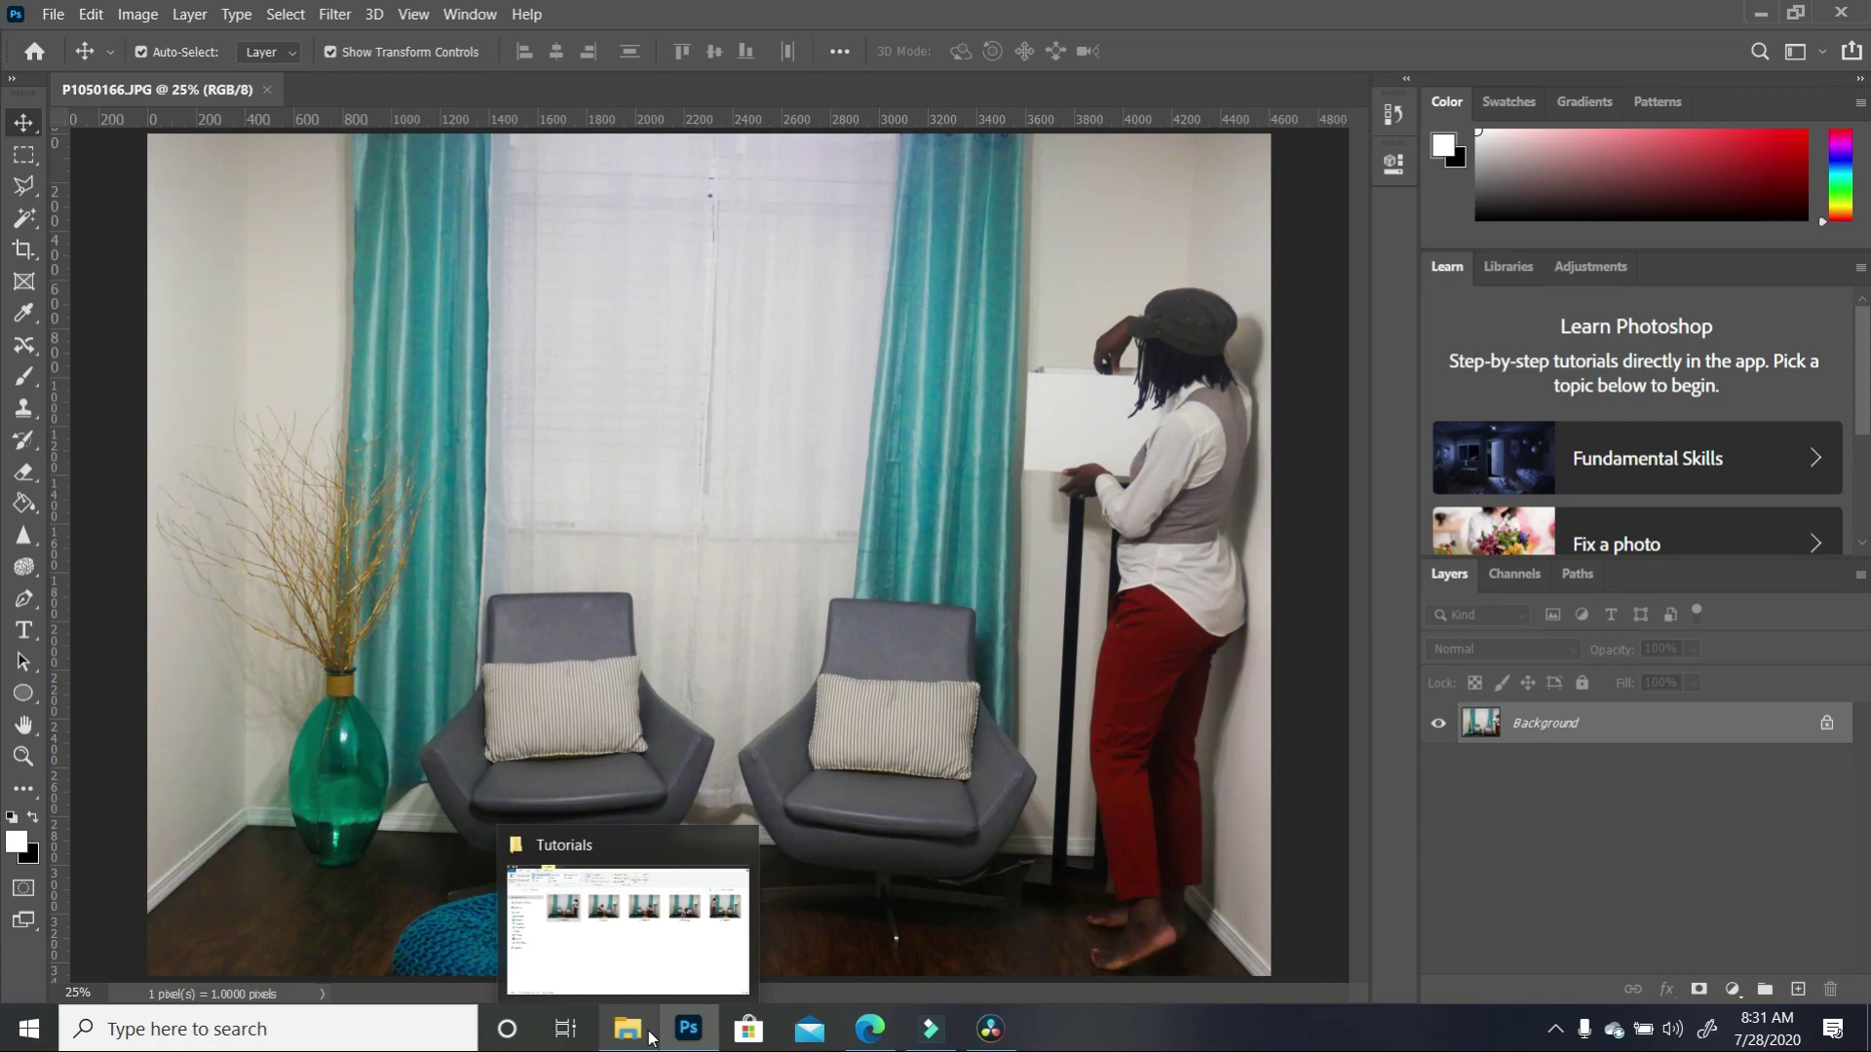
{"action": "left_click", "coordinate": [639, 1035]}
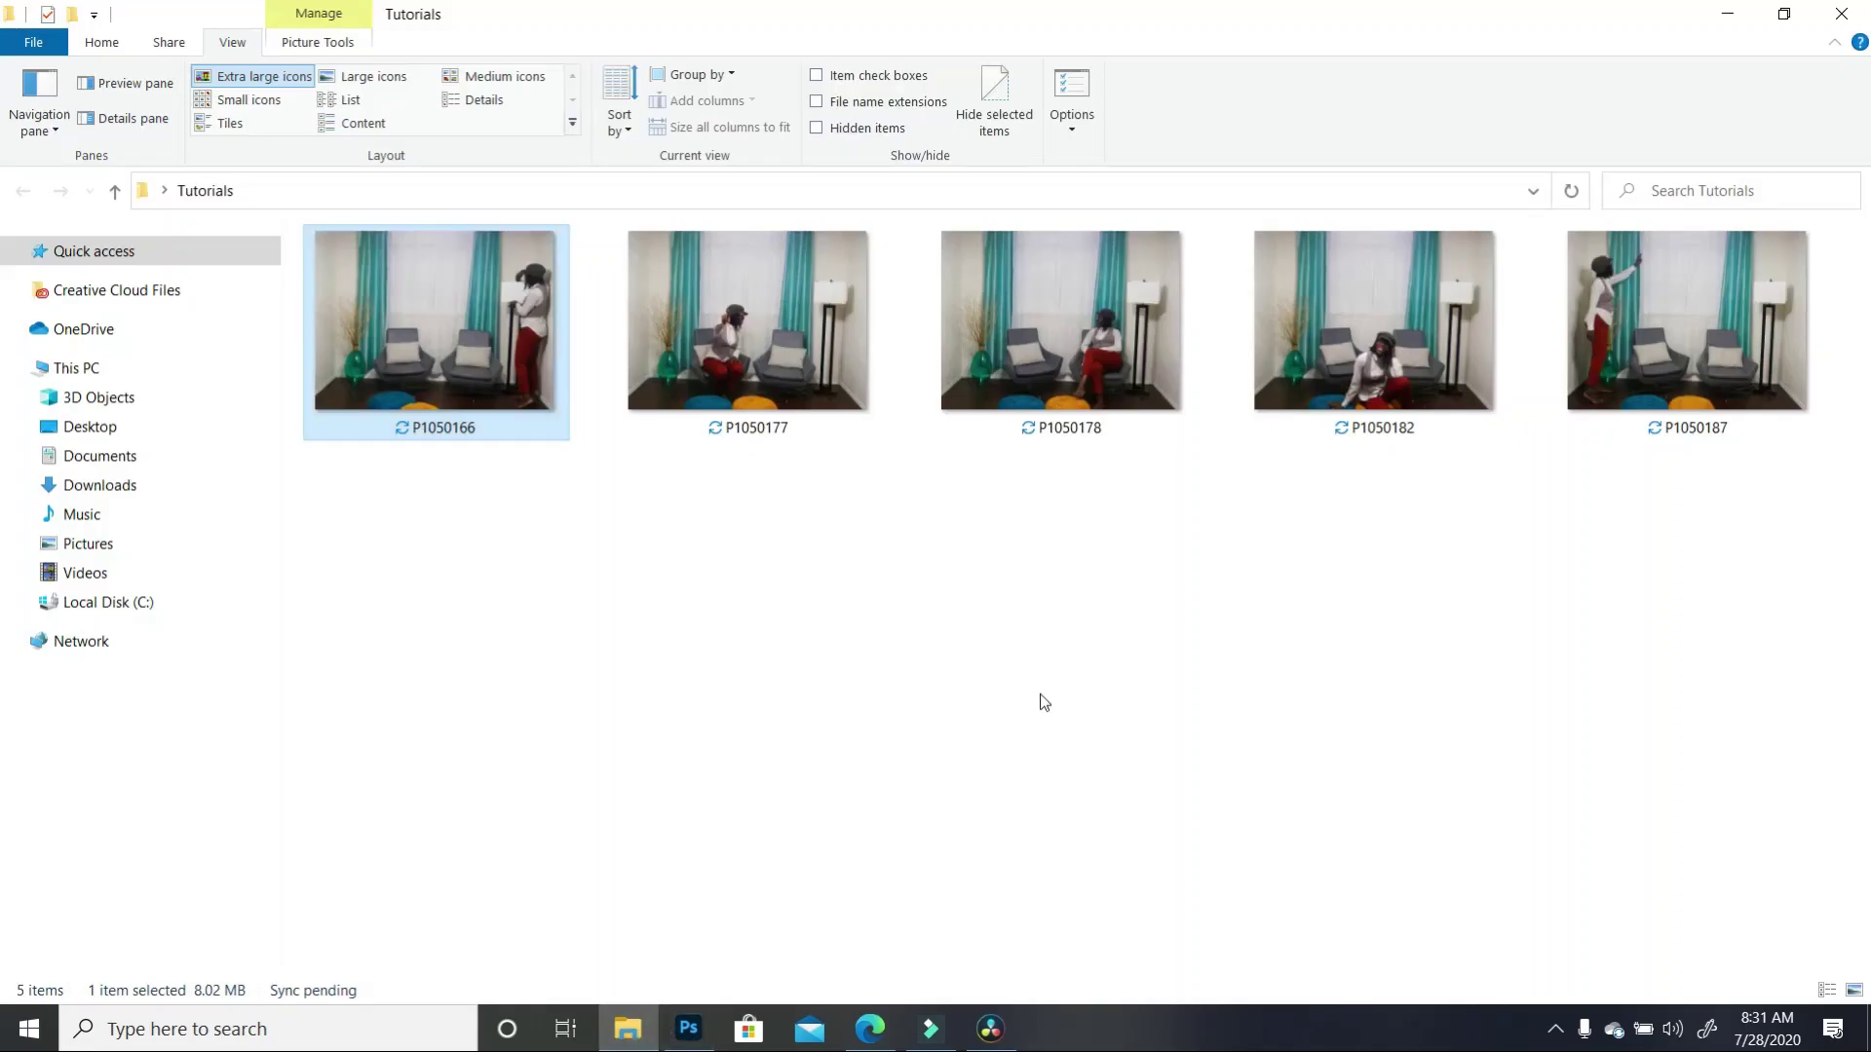
{"action": "left_click", "coordinate": [1670, 675]}
{"action": "left_click_drag", "start_coordinate": [1799, 514], "coordinate": [832, 618]}
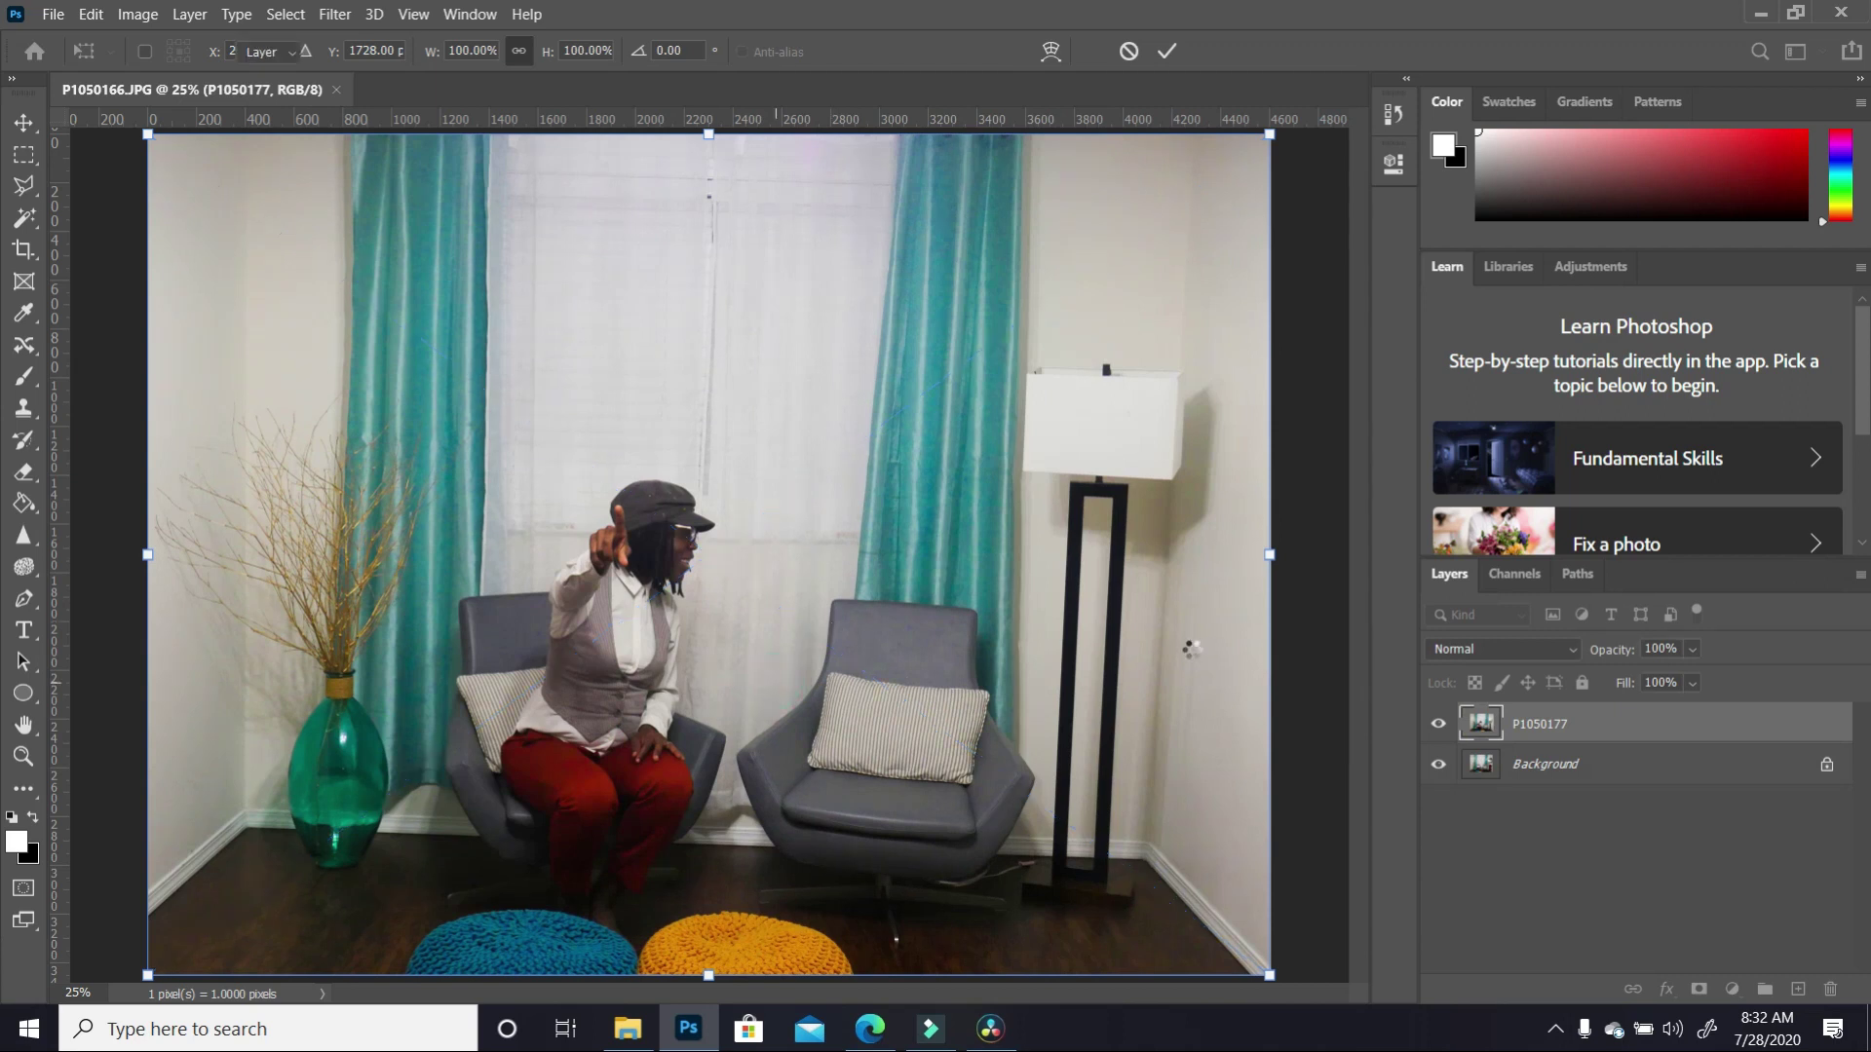
Step: Commit the placed photos P1050177, P1050178 and P1050182 as layers above the P1050166 background
{"action": "key", "text": "Return"}
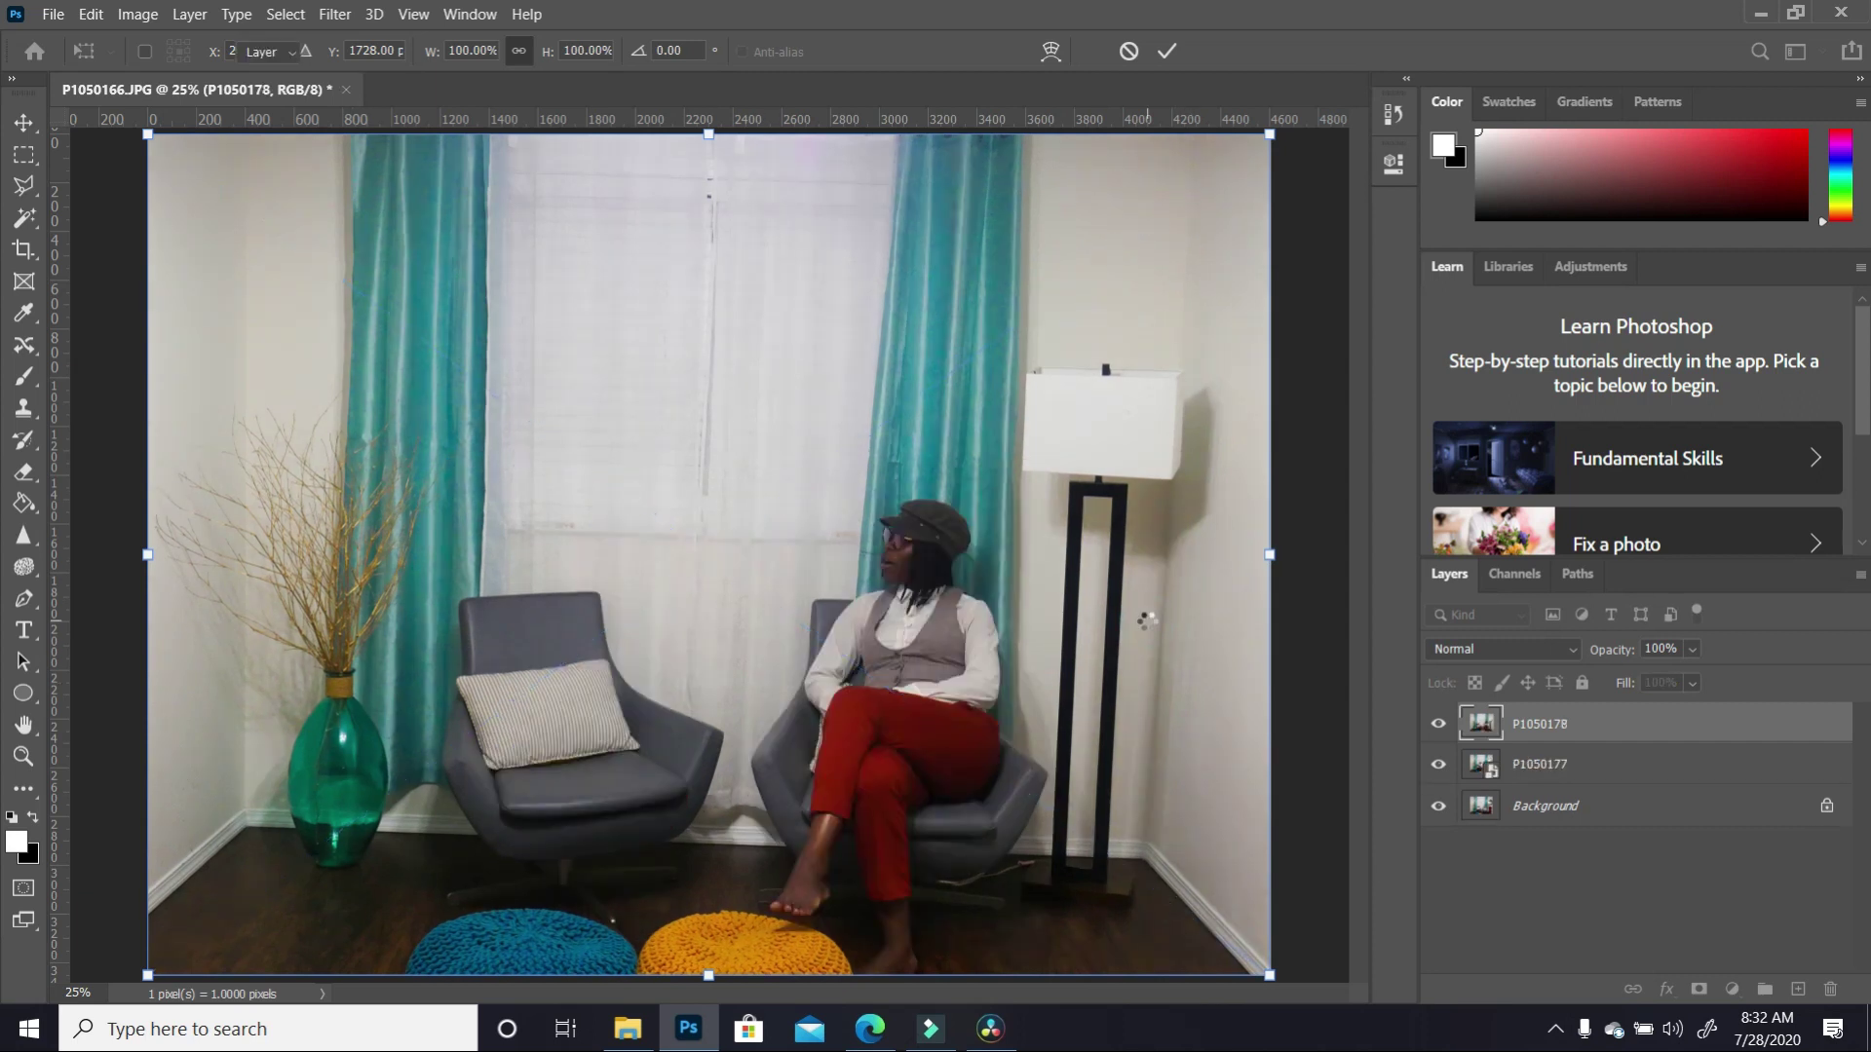
{"action": "key", "text": "Return"}
{"action": "key", "text": "Return"}
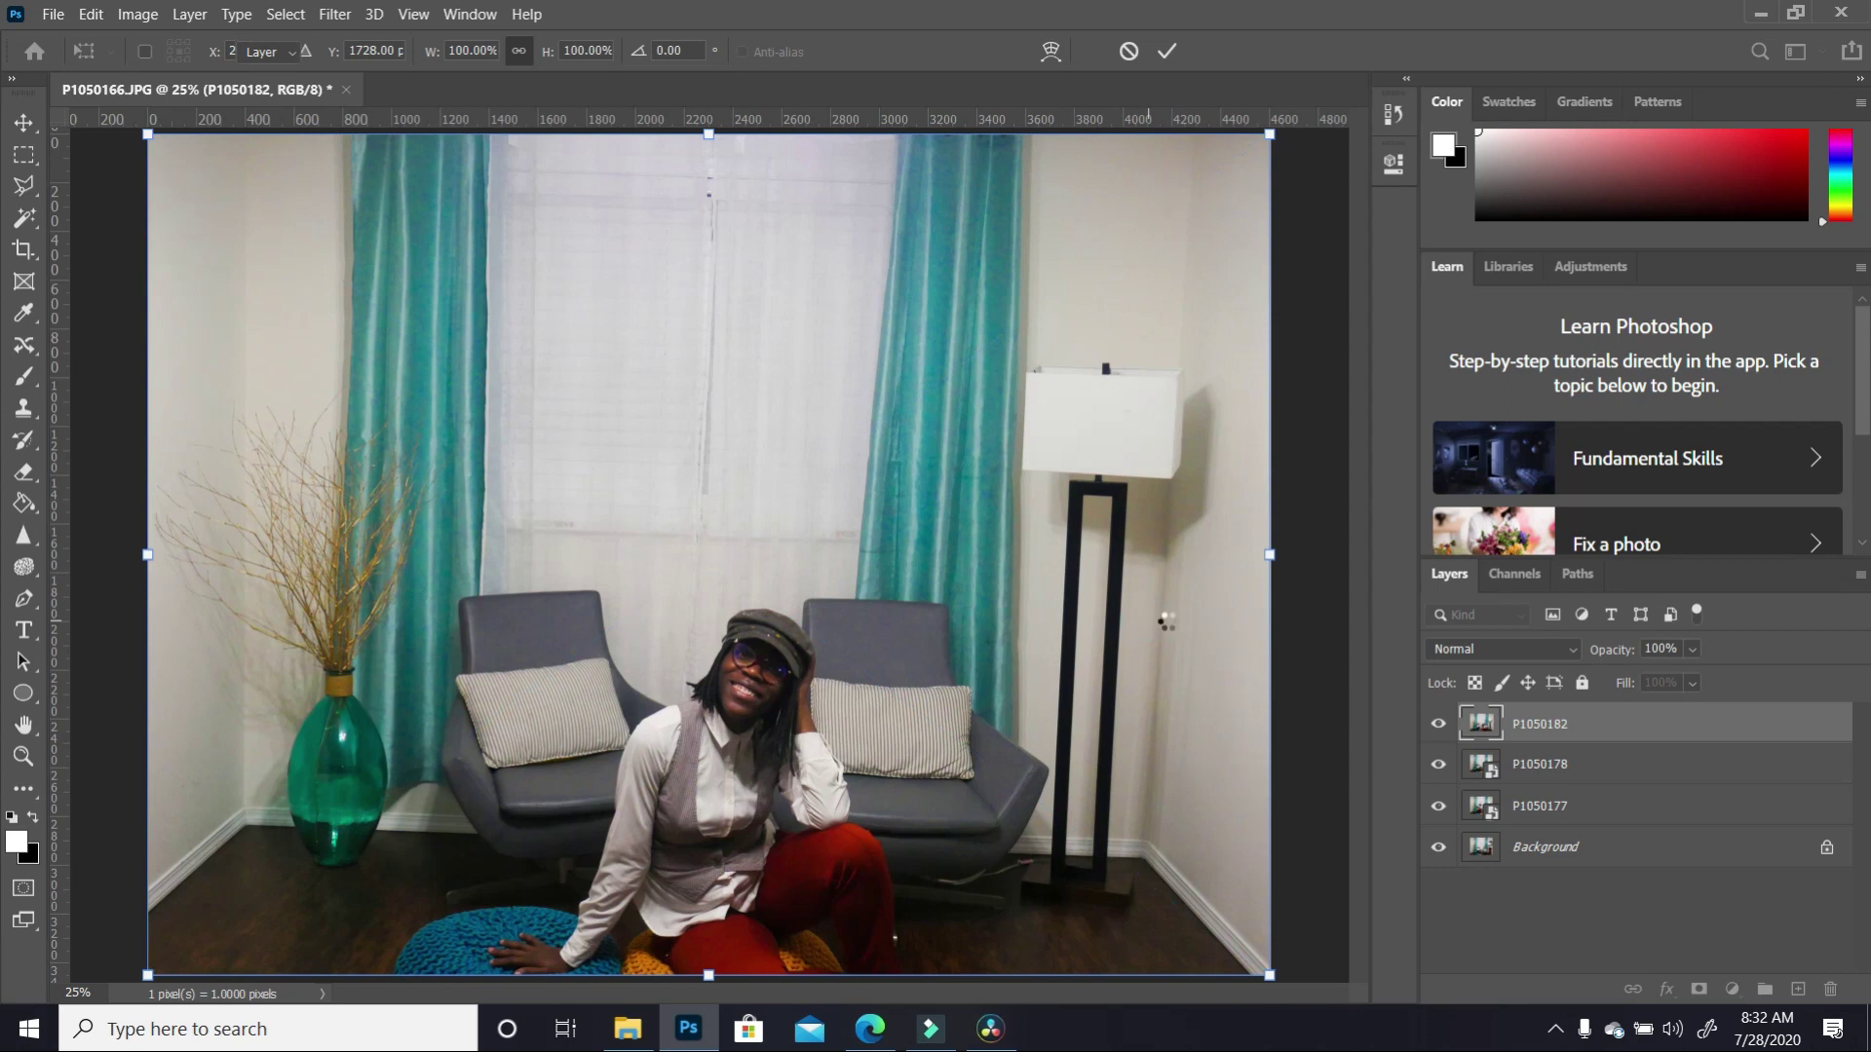
{"action": "key", "text": "Return"}
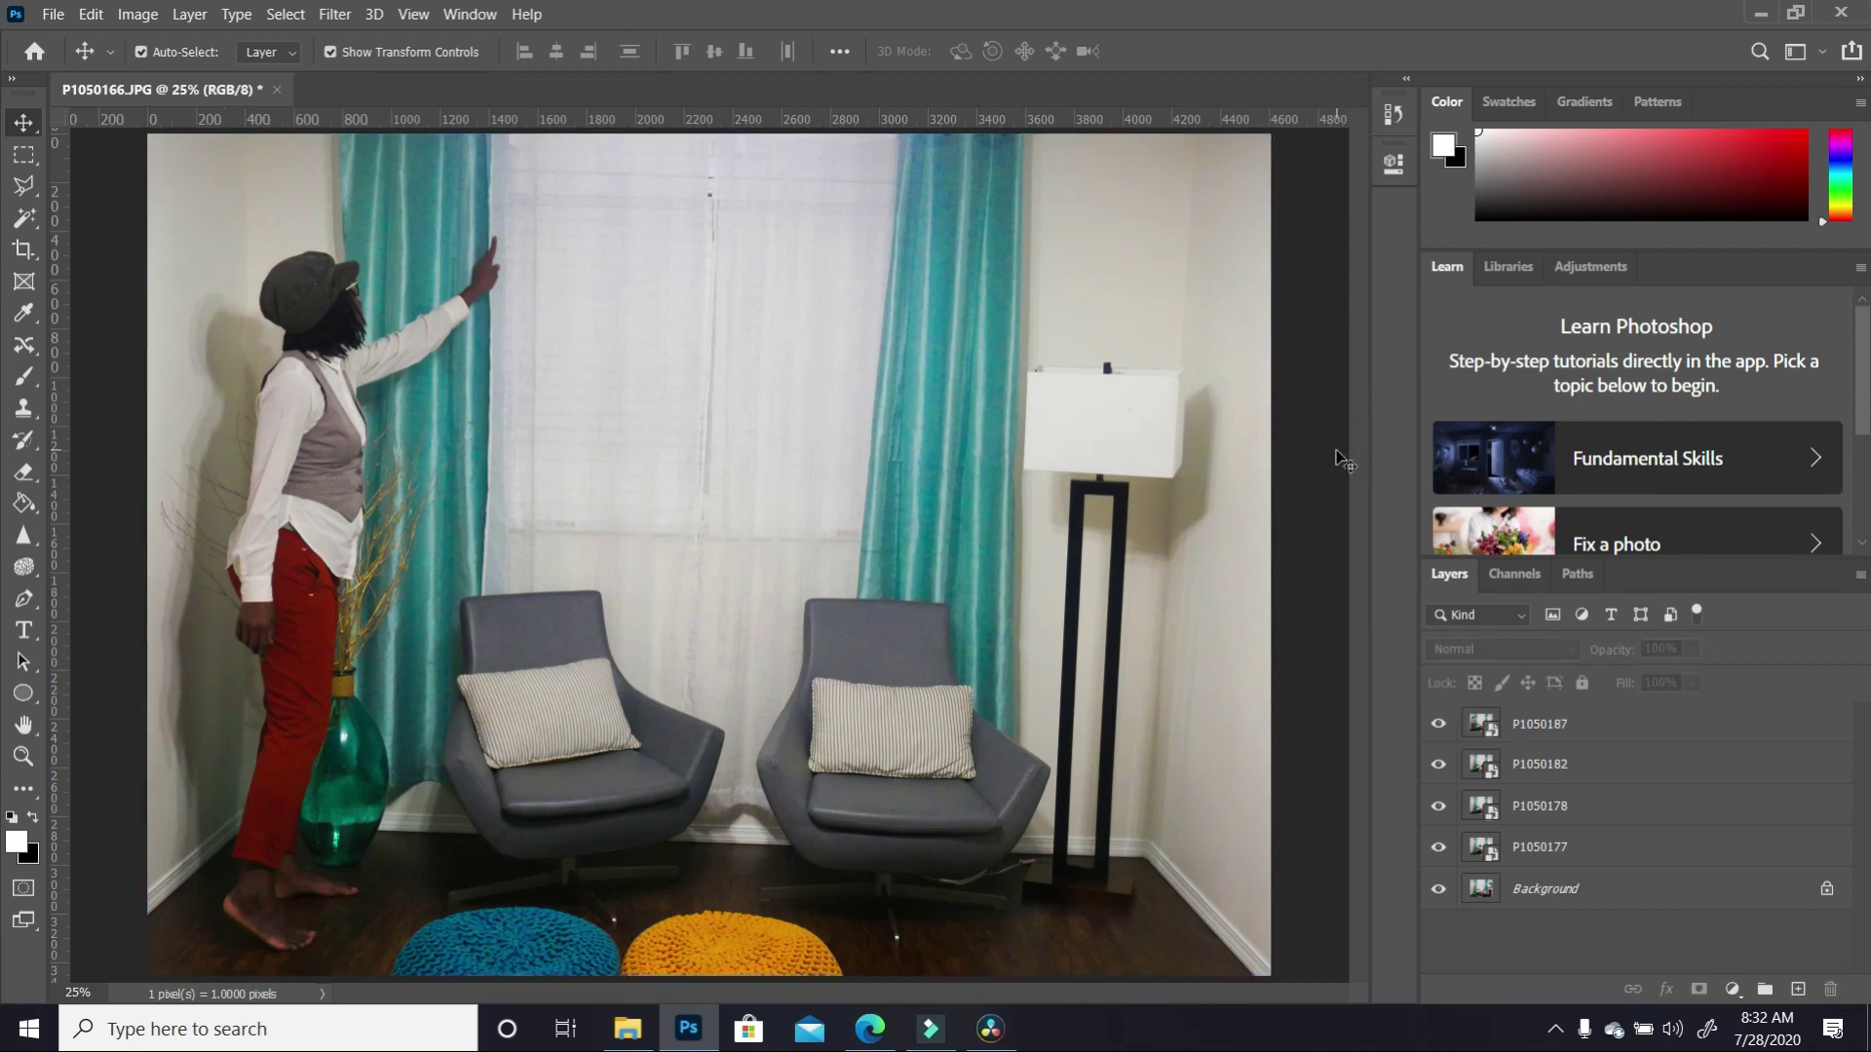
Step: Hide layers P1050187, P1050182 and P1050178, and toggle P1050177 off and back on
{"action": "left_click", "coordinate": [1438, 724]}
{"action": "left_click", "coordinate": [1439, 764]}
{"action": "left_click", "coordinate": [1438, 806]}
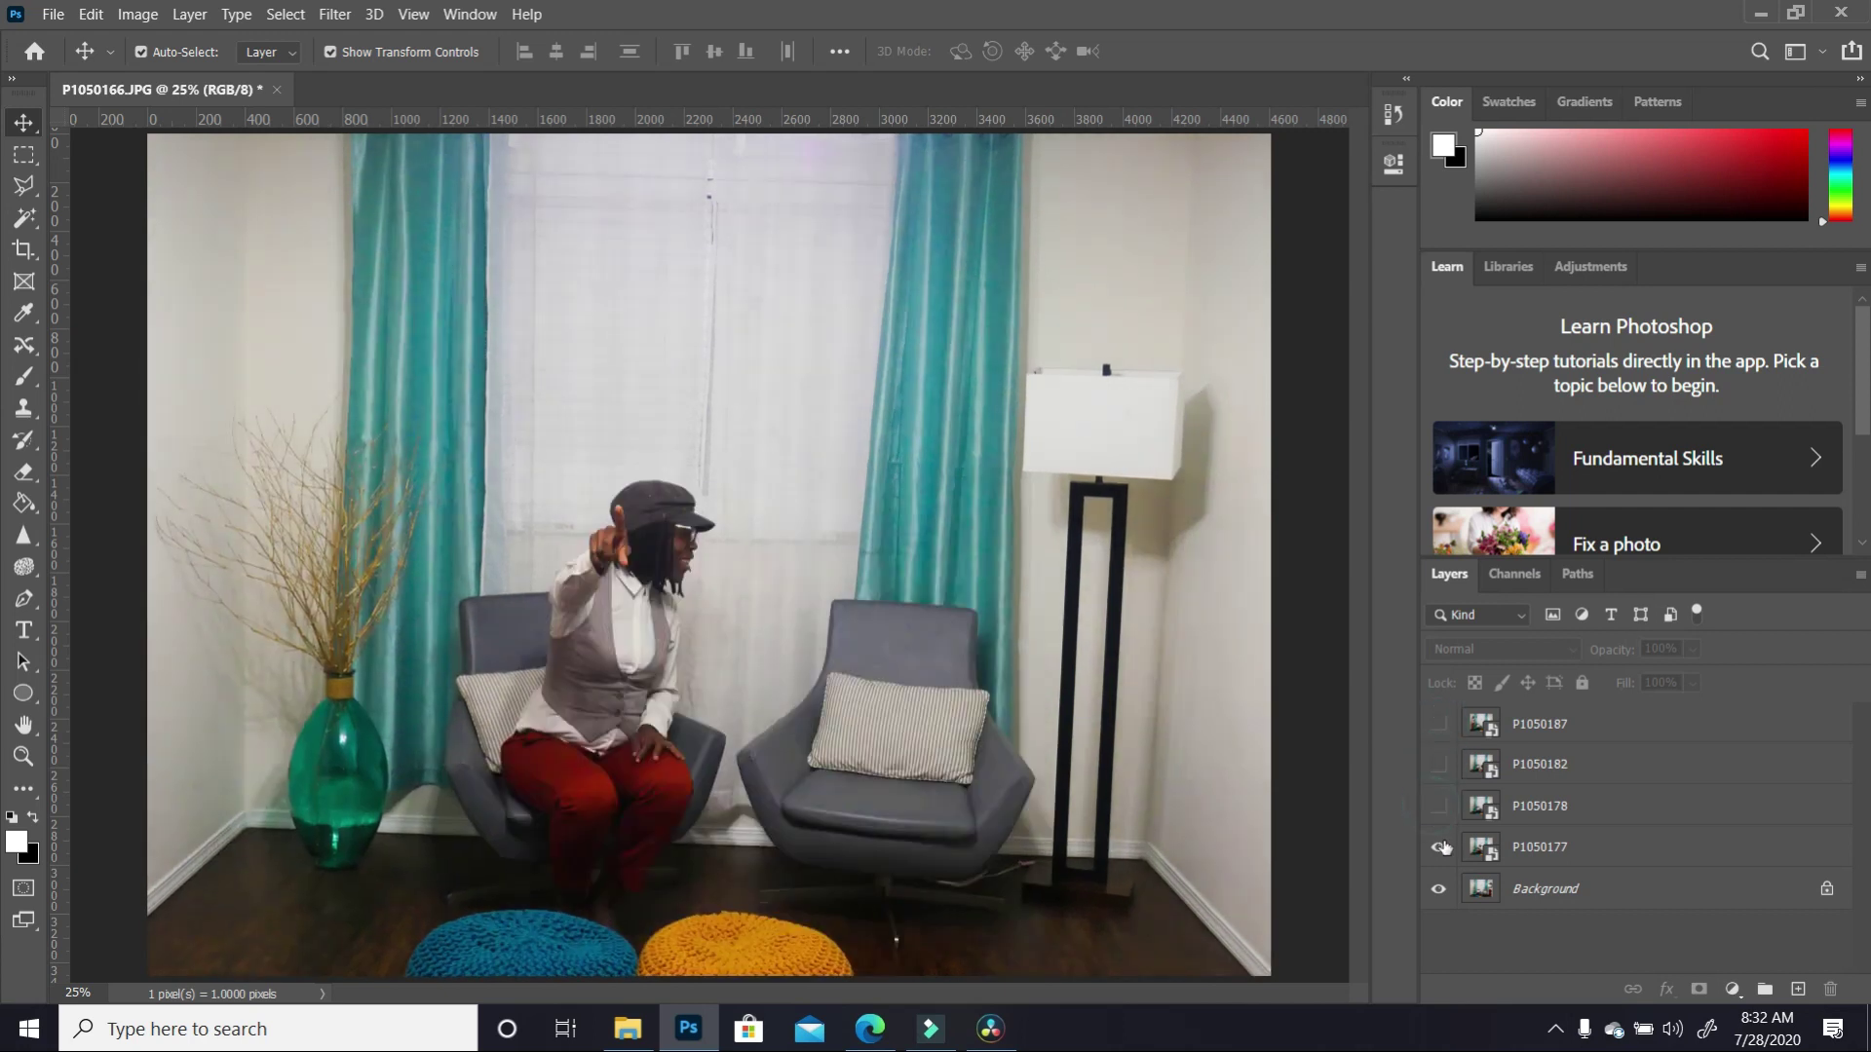
{"action": "left_click", "coordinate": [1439, 847]}
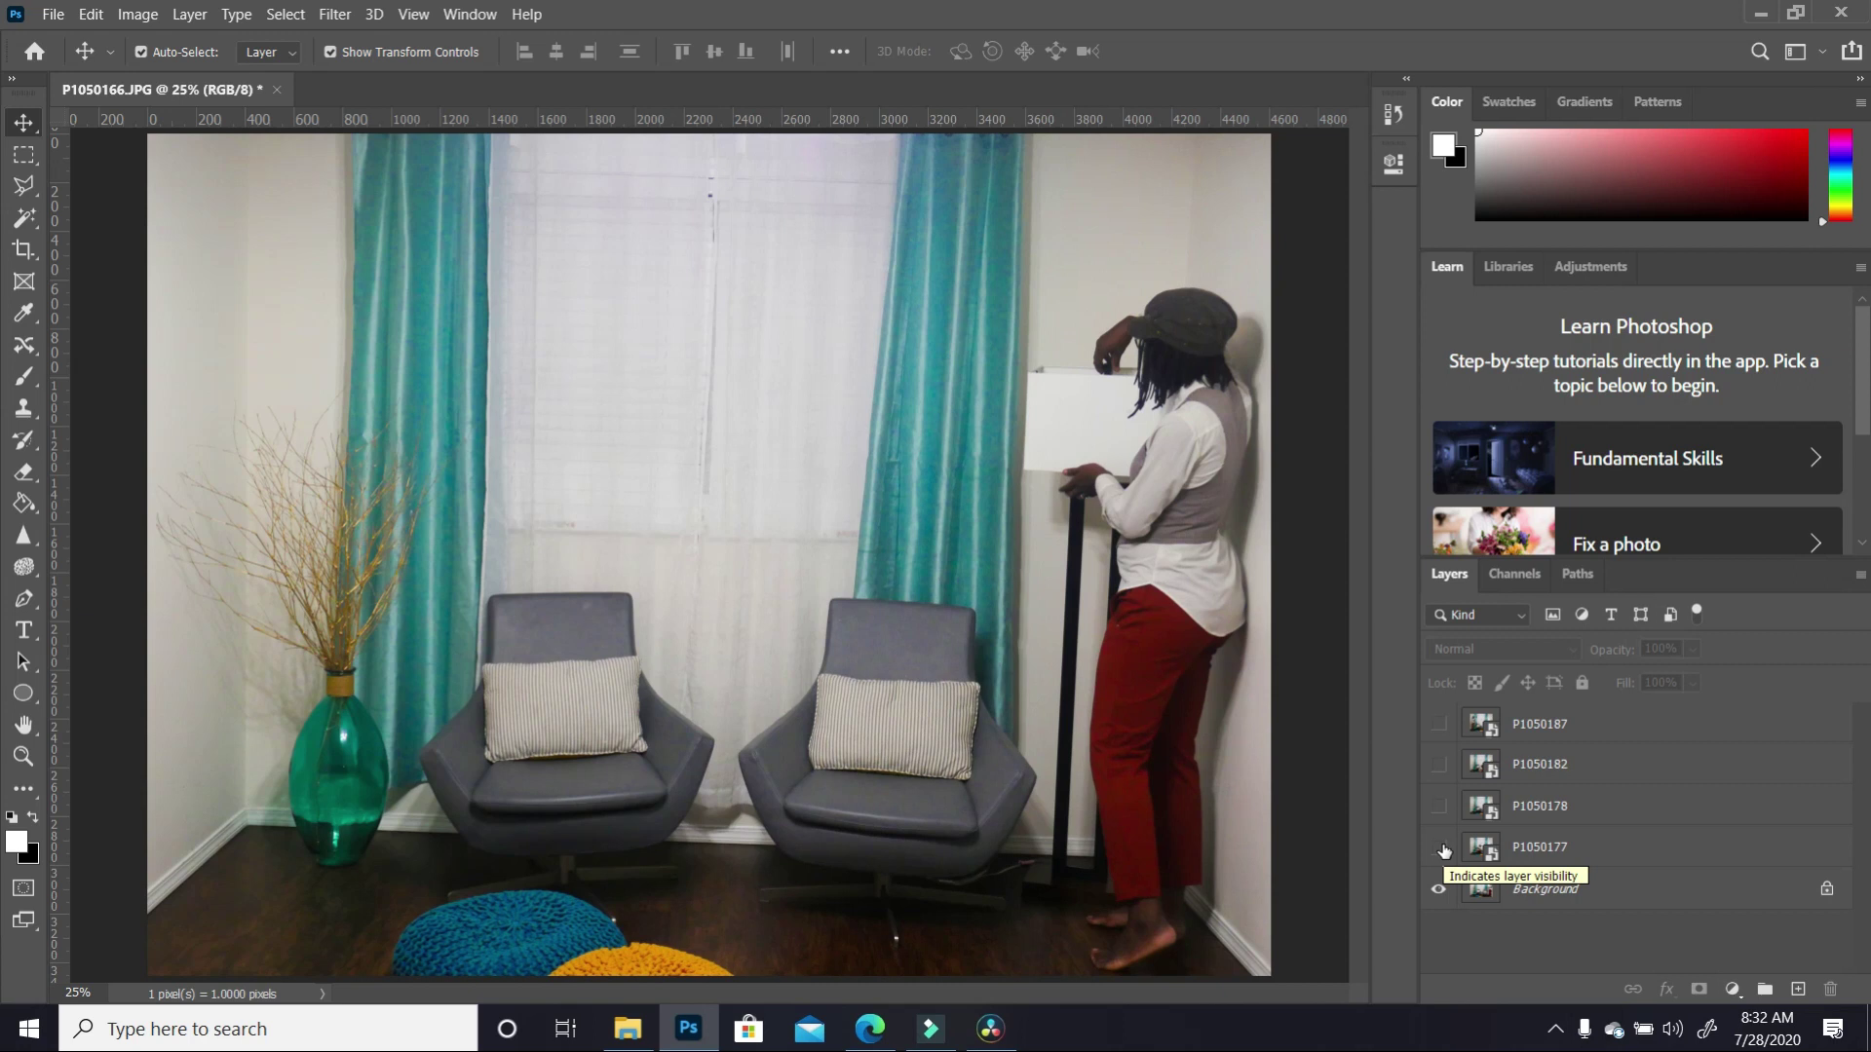
{"action": "left_click", "coordinate": [1442, 848]}
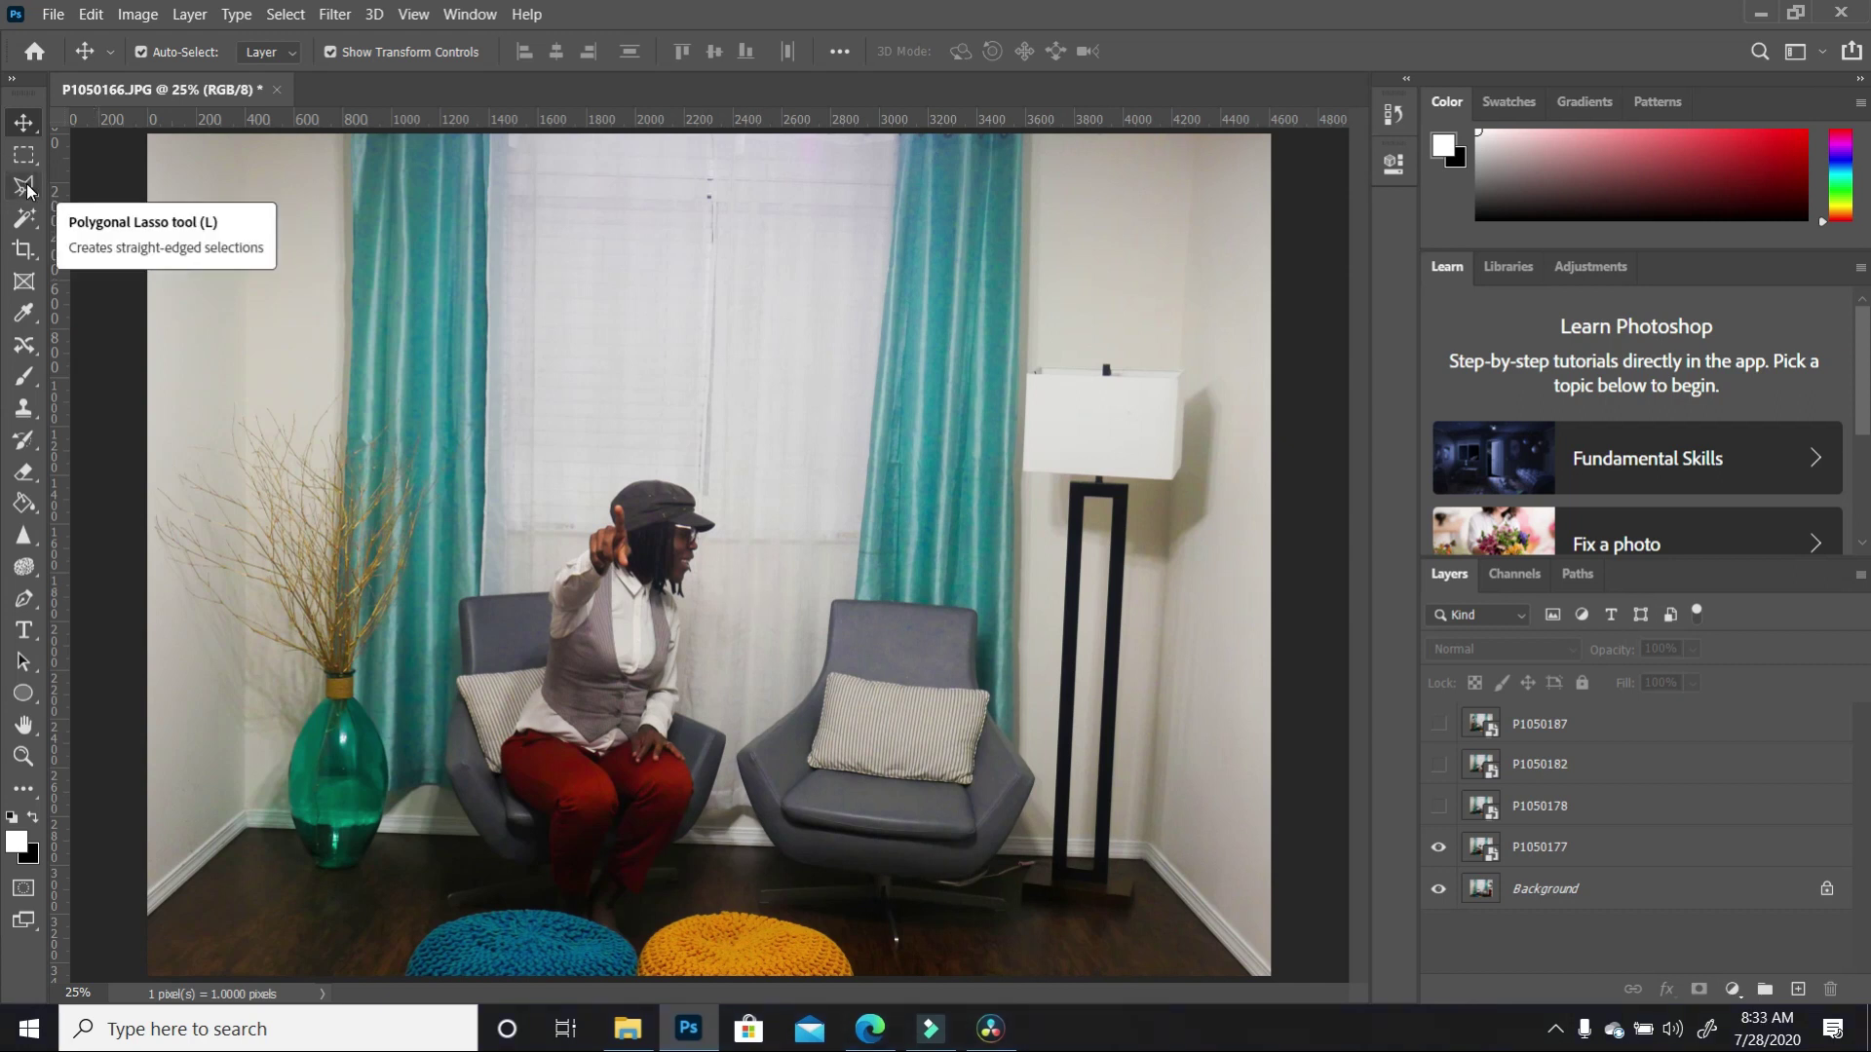
Step: Rasterize layer P1050177 and erase around the lamp to reveal the standing woman beneath
{"action": "left_click", "coordinate": [24, 473]}
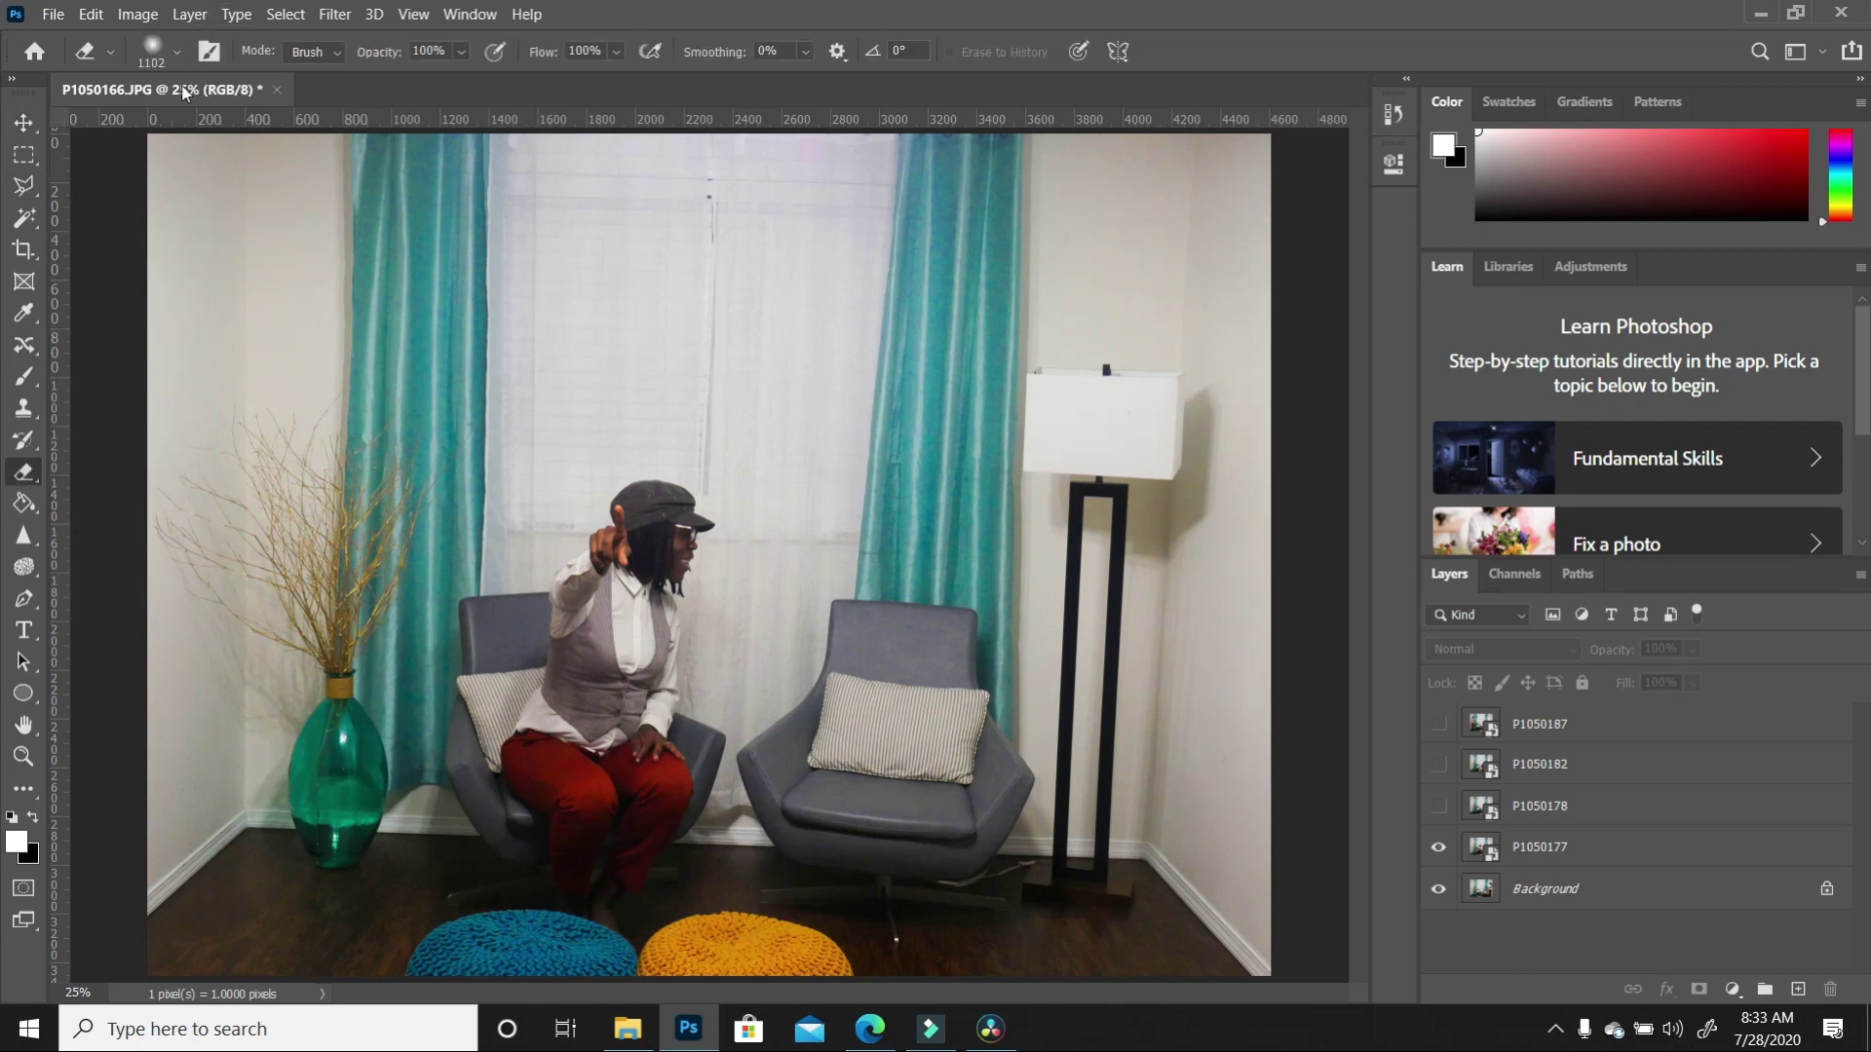
{"action": "key", "text": "alt+bracketright"}
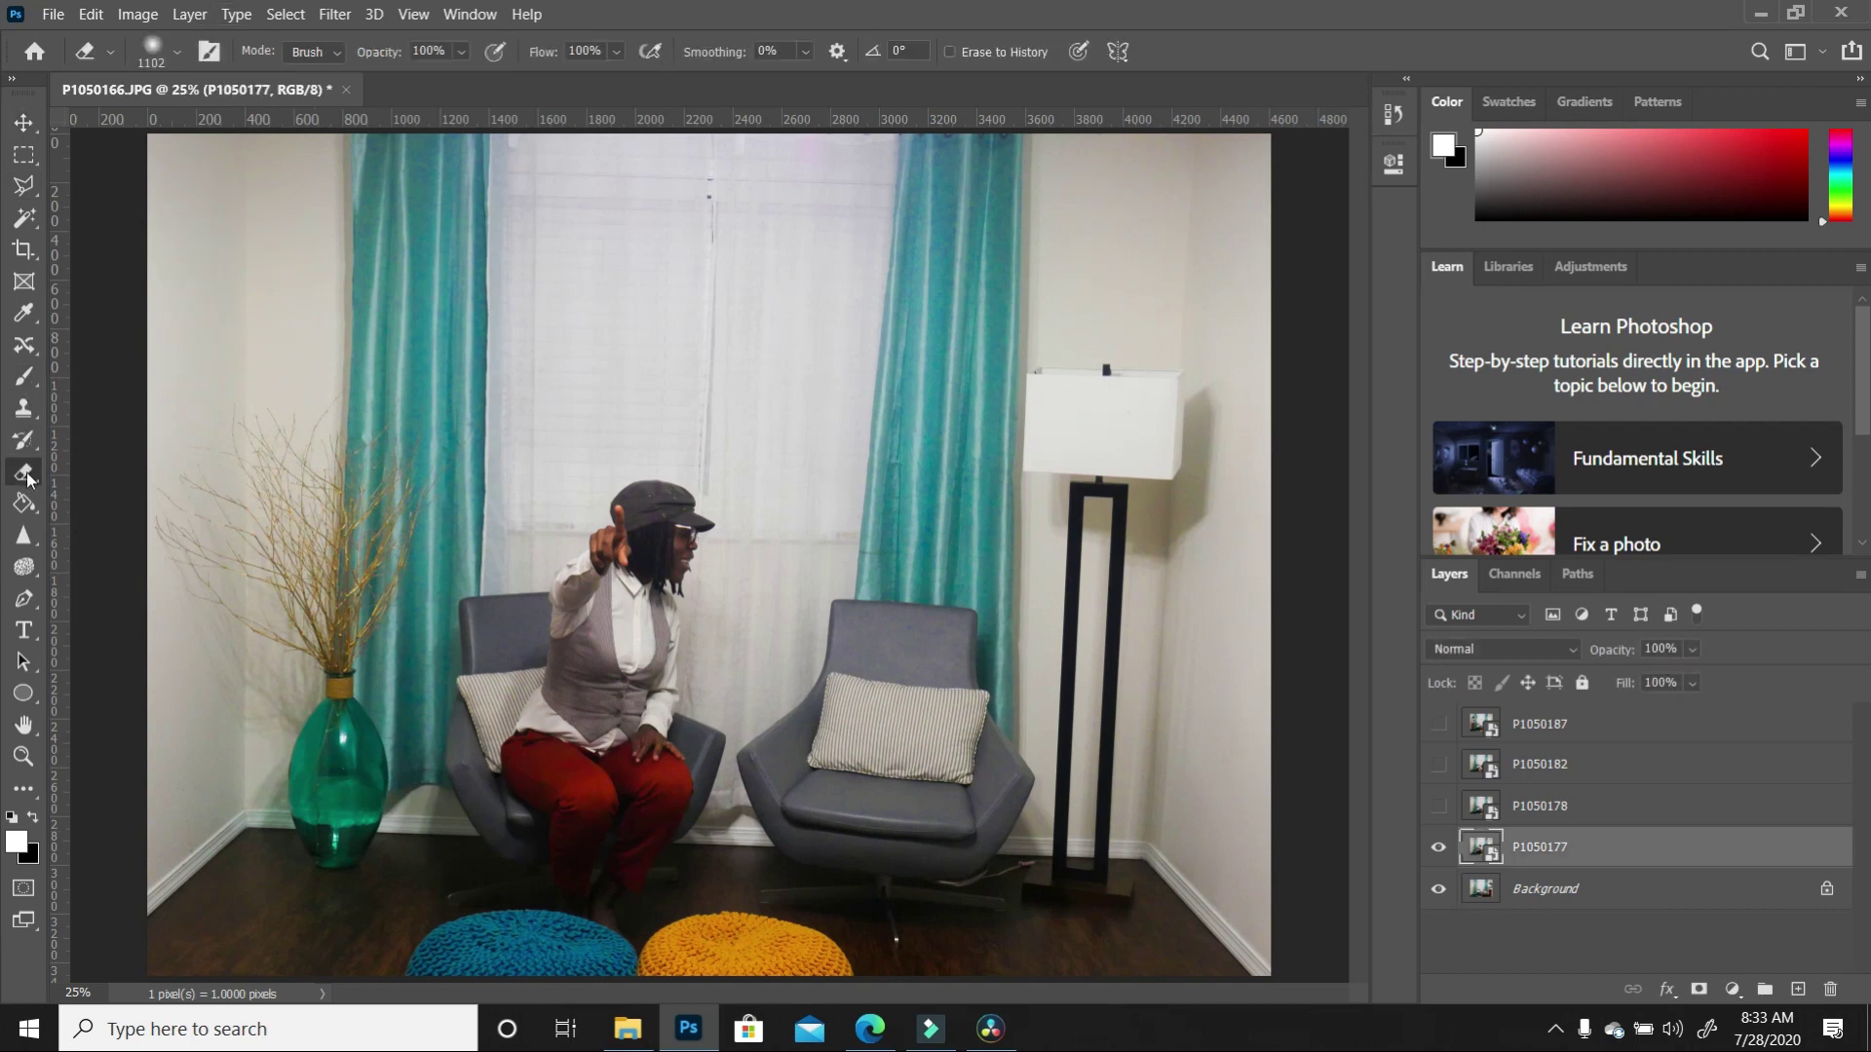
{"action": "left_click", "coordinate": [775, 490]}
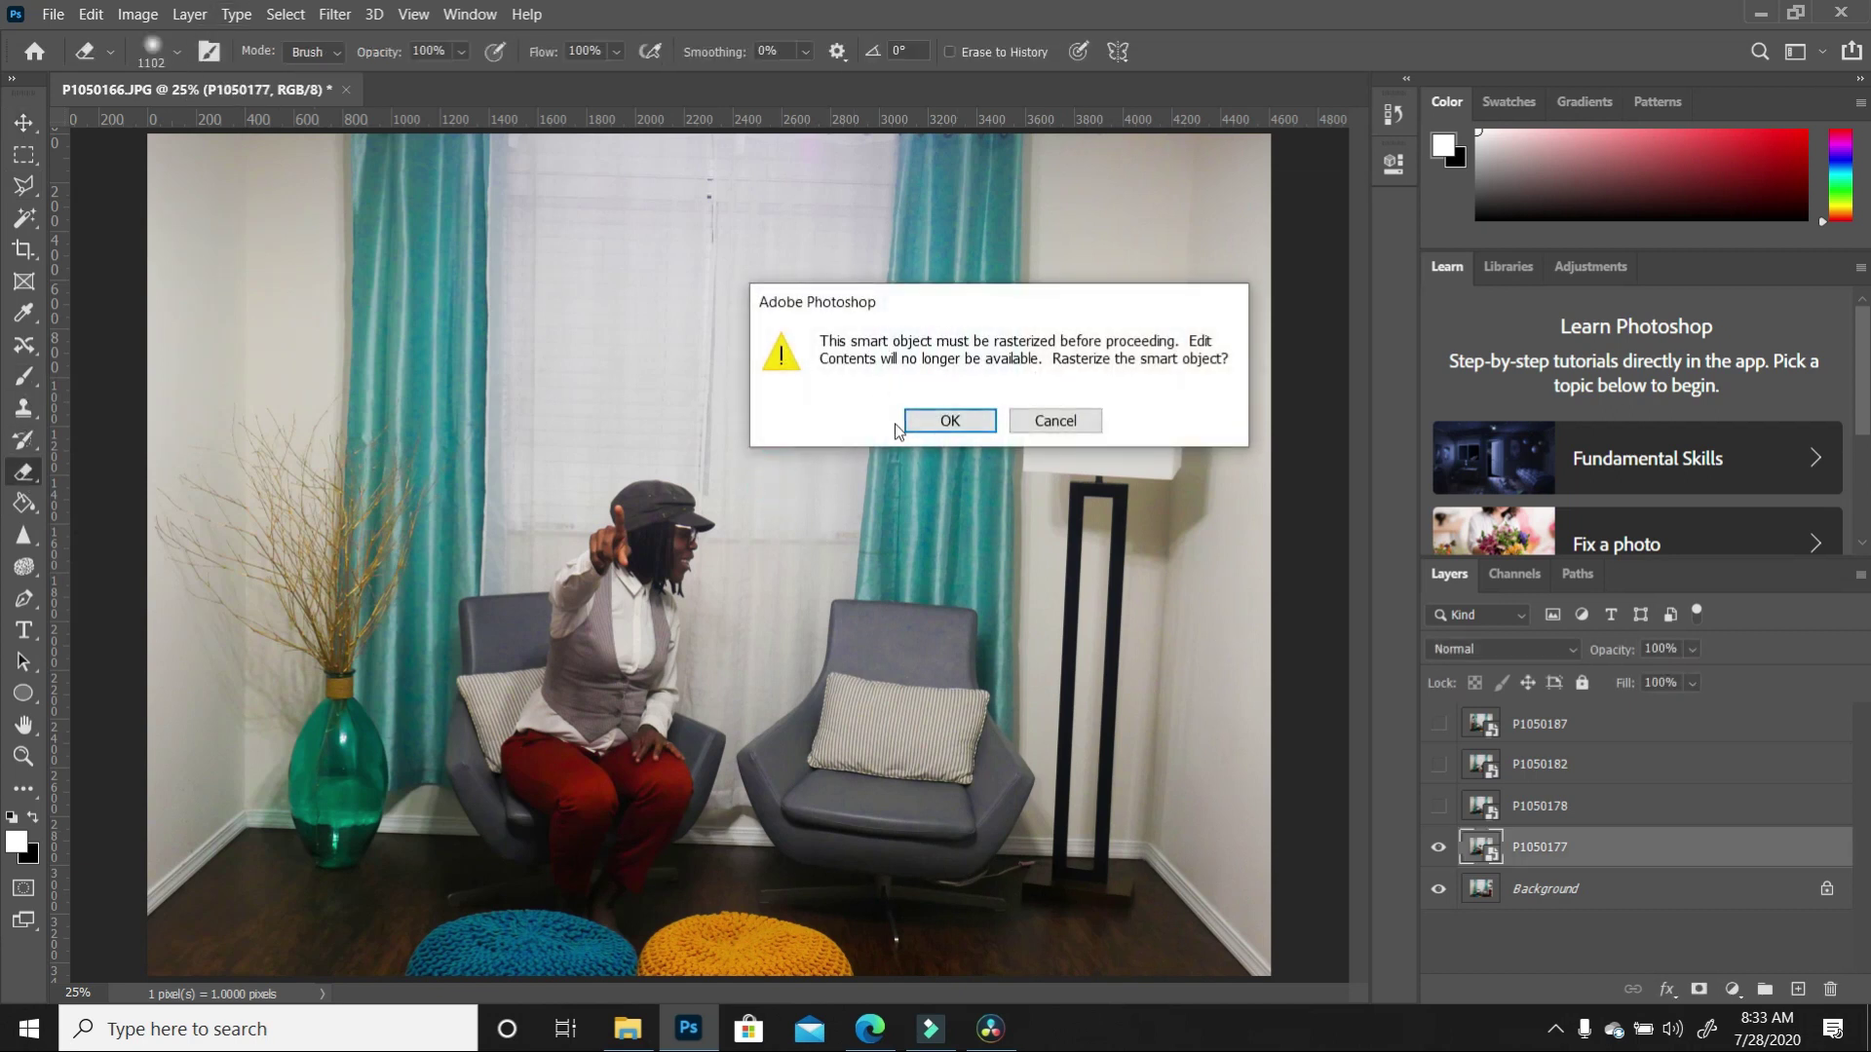
{"action": "left_click", "coordinate": [949, 421]}
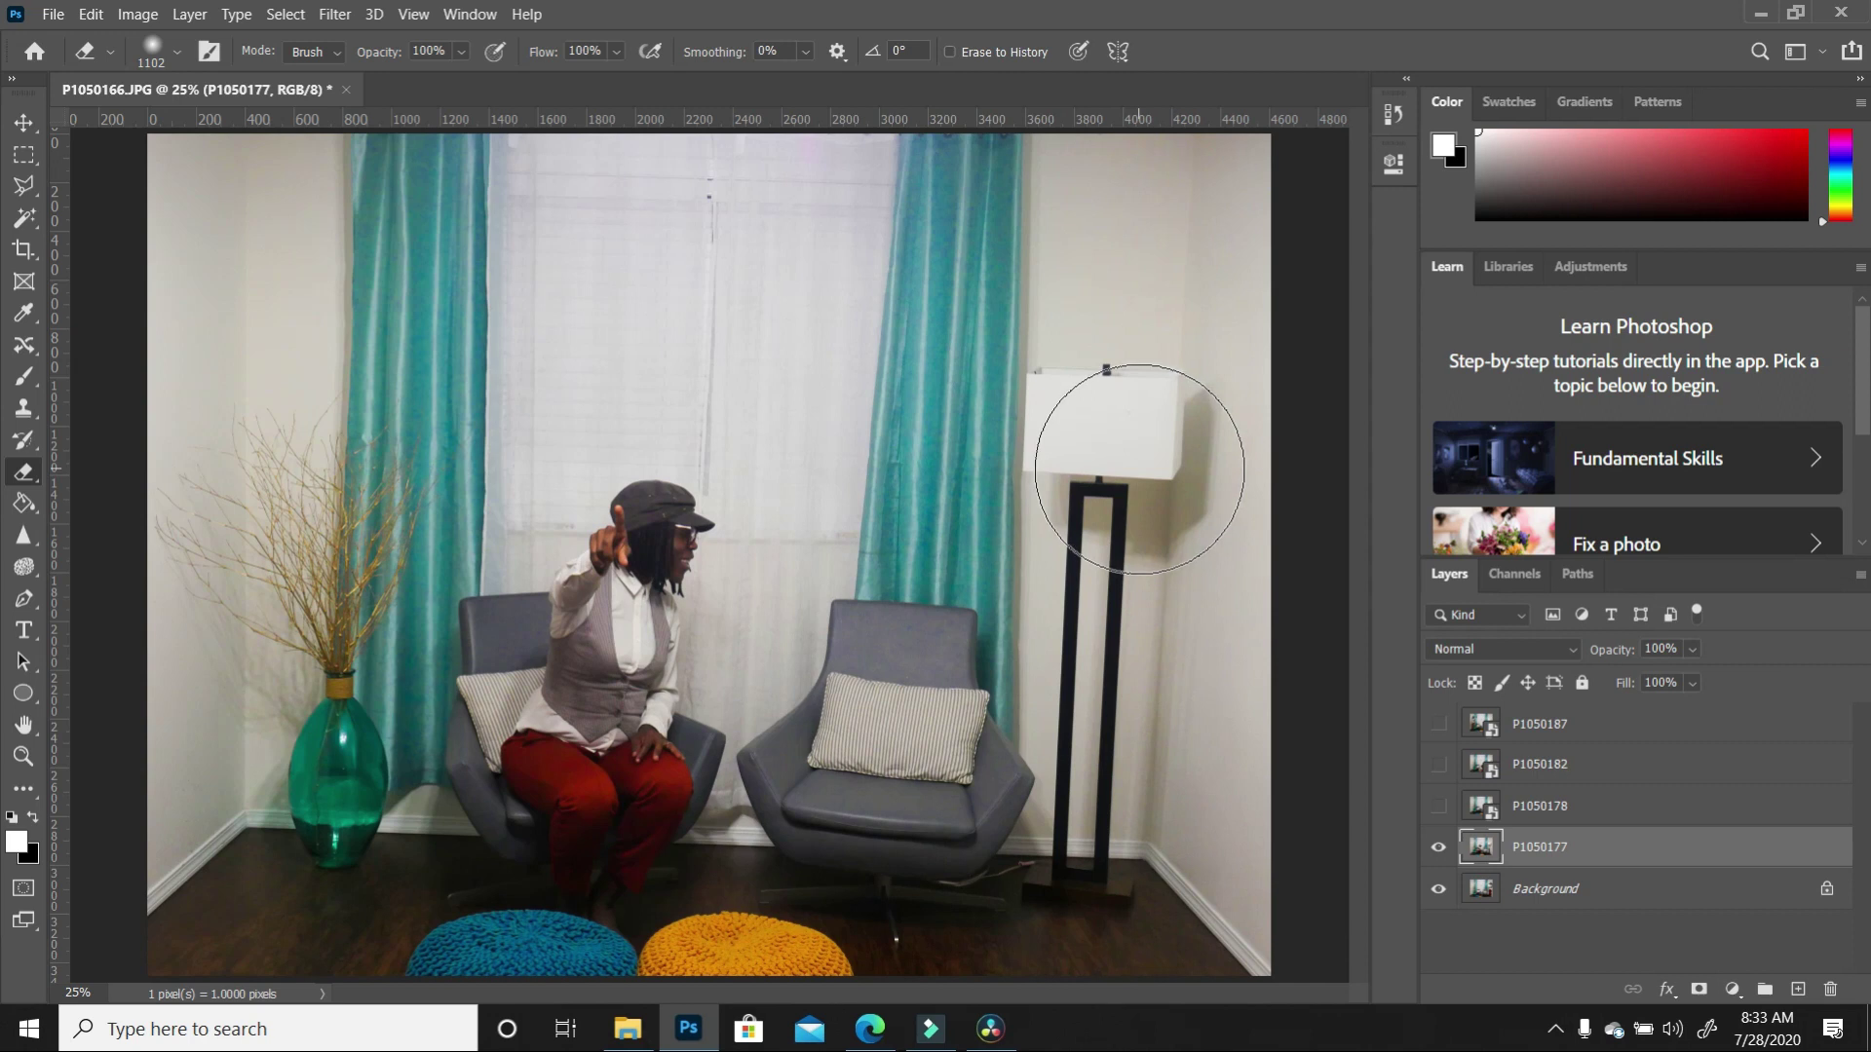
{"action": "mouse_move", "coordinate": [1140, 469]}
{"action": "left_mouse_down"}
{"action": "mouse_move", "coordinate": [1107, 451]}
{"action": "mouse_move", "coordinate": [1107, 292]}
{"action": "mouse_move", "coordinate": [1135, 848]}
{"action": "mouse_move", "coordinate": [1257, 799]}
{"action": "mouse_move", "coordinate": [1256, 254]}
{"action": "mouse_move", "coordinate": [1058, 139]}
{"action": "mouse_move", "coordinate": [1047, 545]}
{"action": "mouse_move", "coordinate": [1014, 770]}
{"action": "mouse_move", "coordinate": [1035, 979]}
{"action": "mouse_move", "coordinate": [1136, 166]}
{"action": "mouse_move", "coordinate": [1103, 468]}
{"action": "mouse_move", "coordinate": [1131, 838]}
{"action": "mouse_move", "coordinate": [986, 1018]}
{"action": "mouse_move", "coordinate": [1253, 711]}
{"action": "mouse_move", "coordinate": [1169, 313]}
{"action": "mouse_move", "coordinate": [1244, 689]}
{"action": "mouse_move", "coordinate": [1123, 684]}
{"action": "mouse_move", "coordinate": [1121, 702]}
{"action": "mouse_move", "coordinate": [1133, 659]}
{"action": "left_mouse_up"}
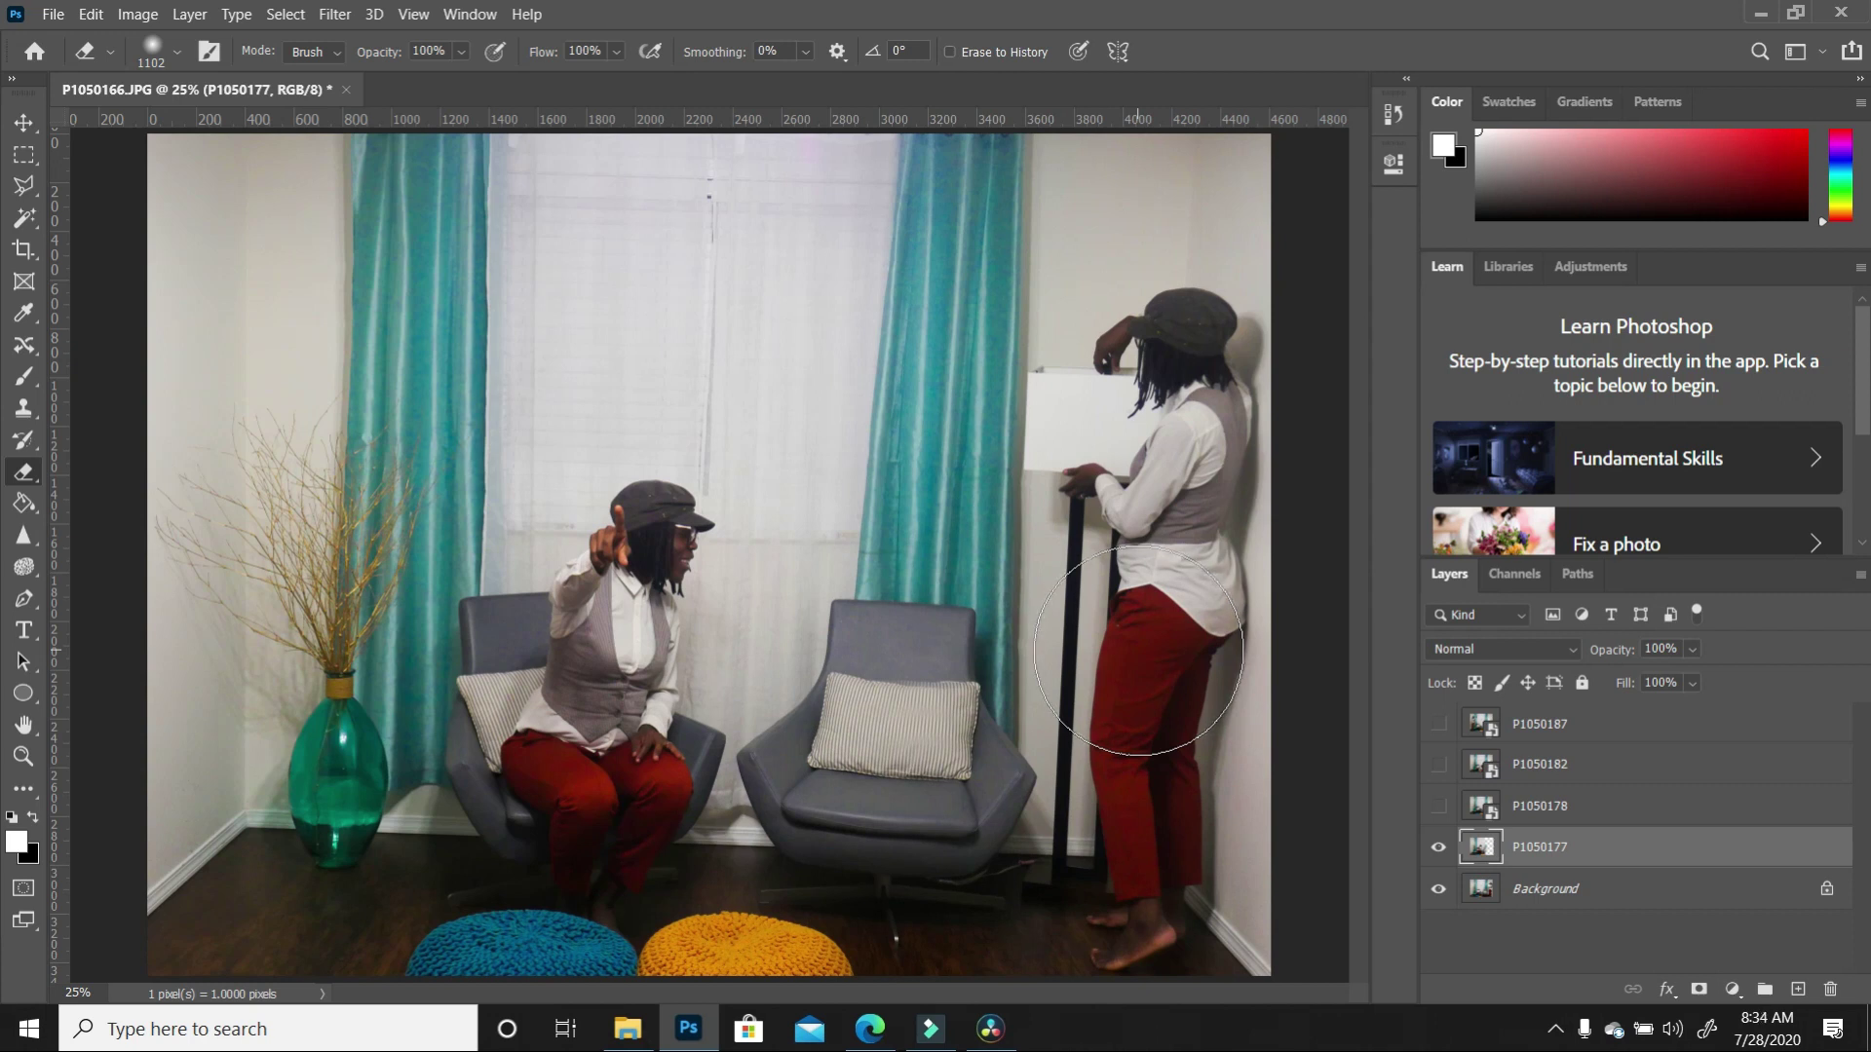
Step: Show and rasterize layer P1050178, then erase from the lamp toward the left chair
{"action": "left_click", "coordinate": [1440, 807]}
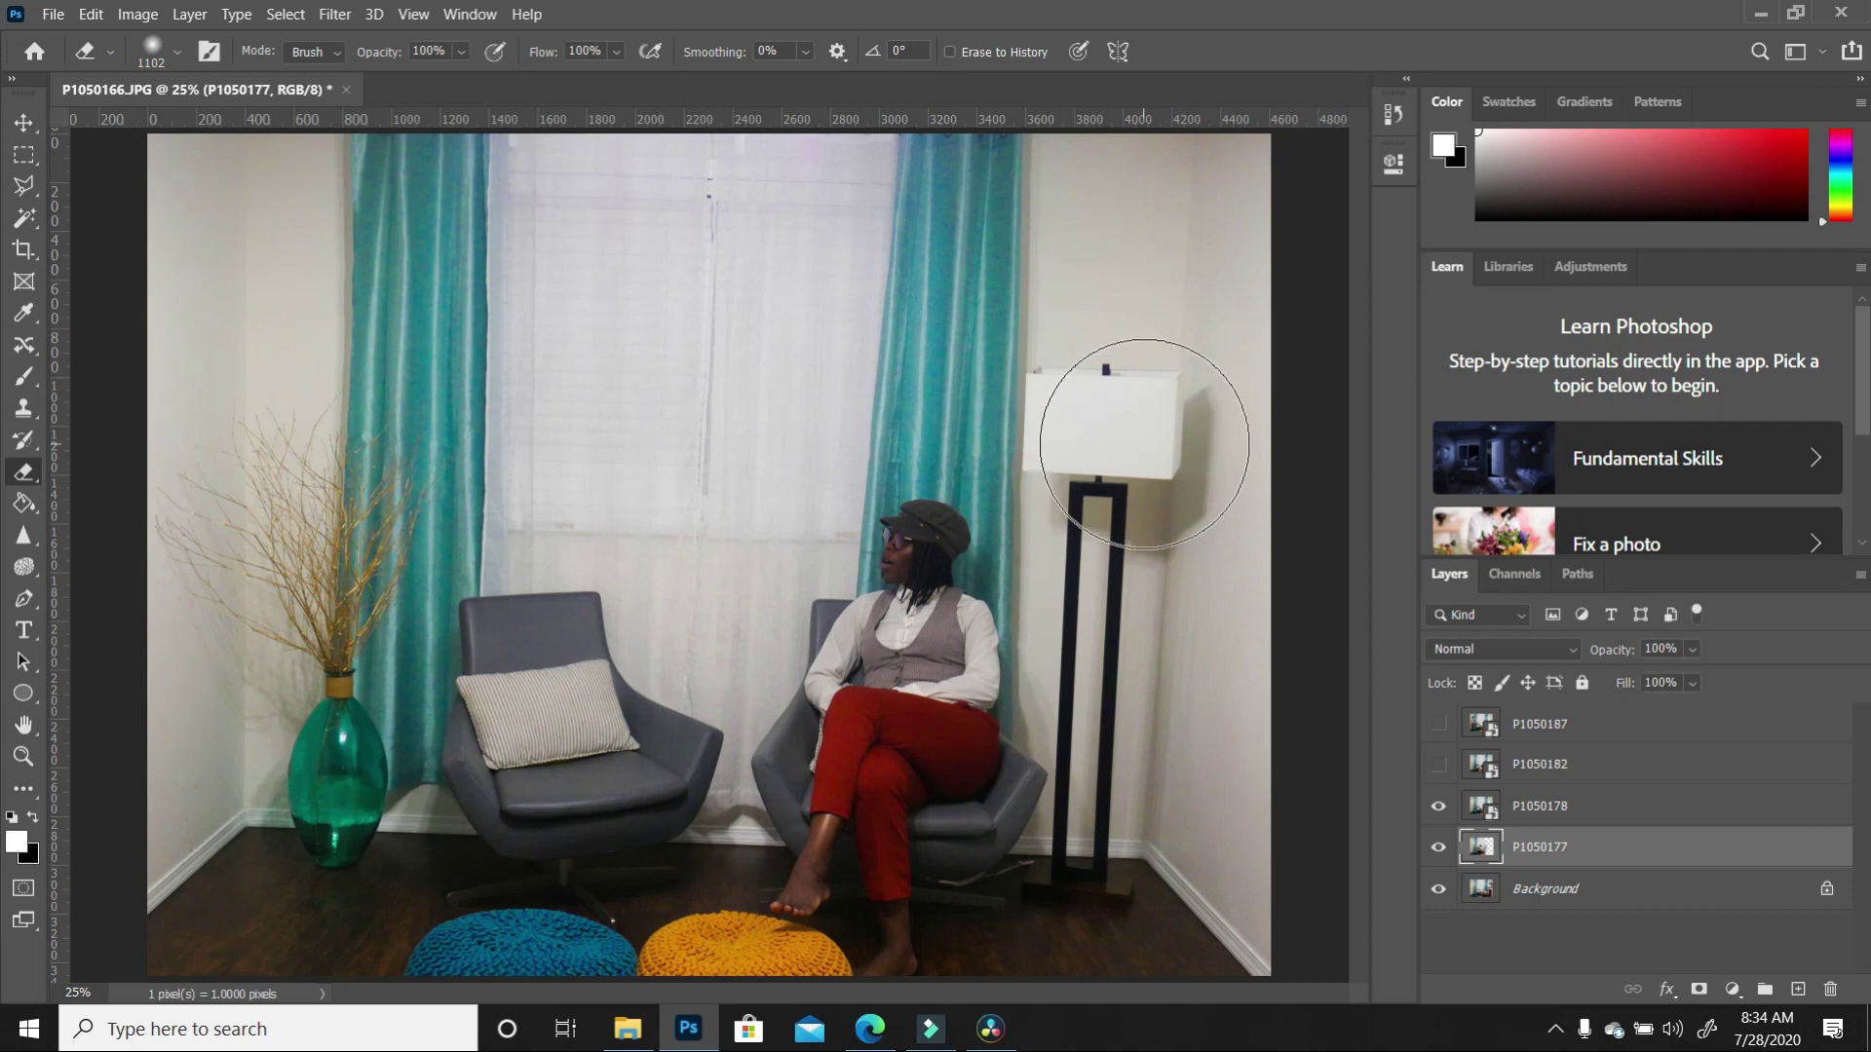
{"action": "left_click", "coordinate": [1606, 812]}
{"action": "left_click", "coordinate": [1031, 465]}
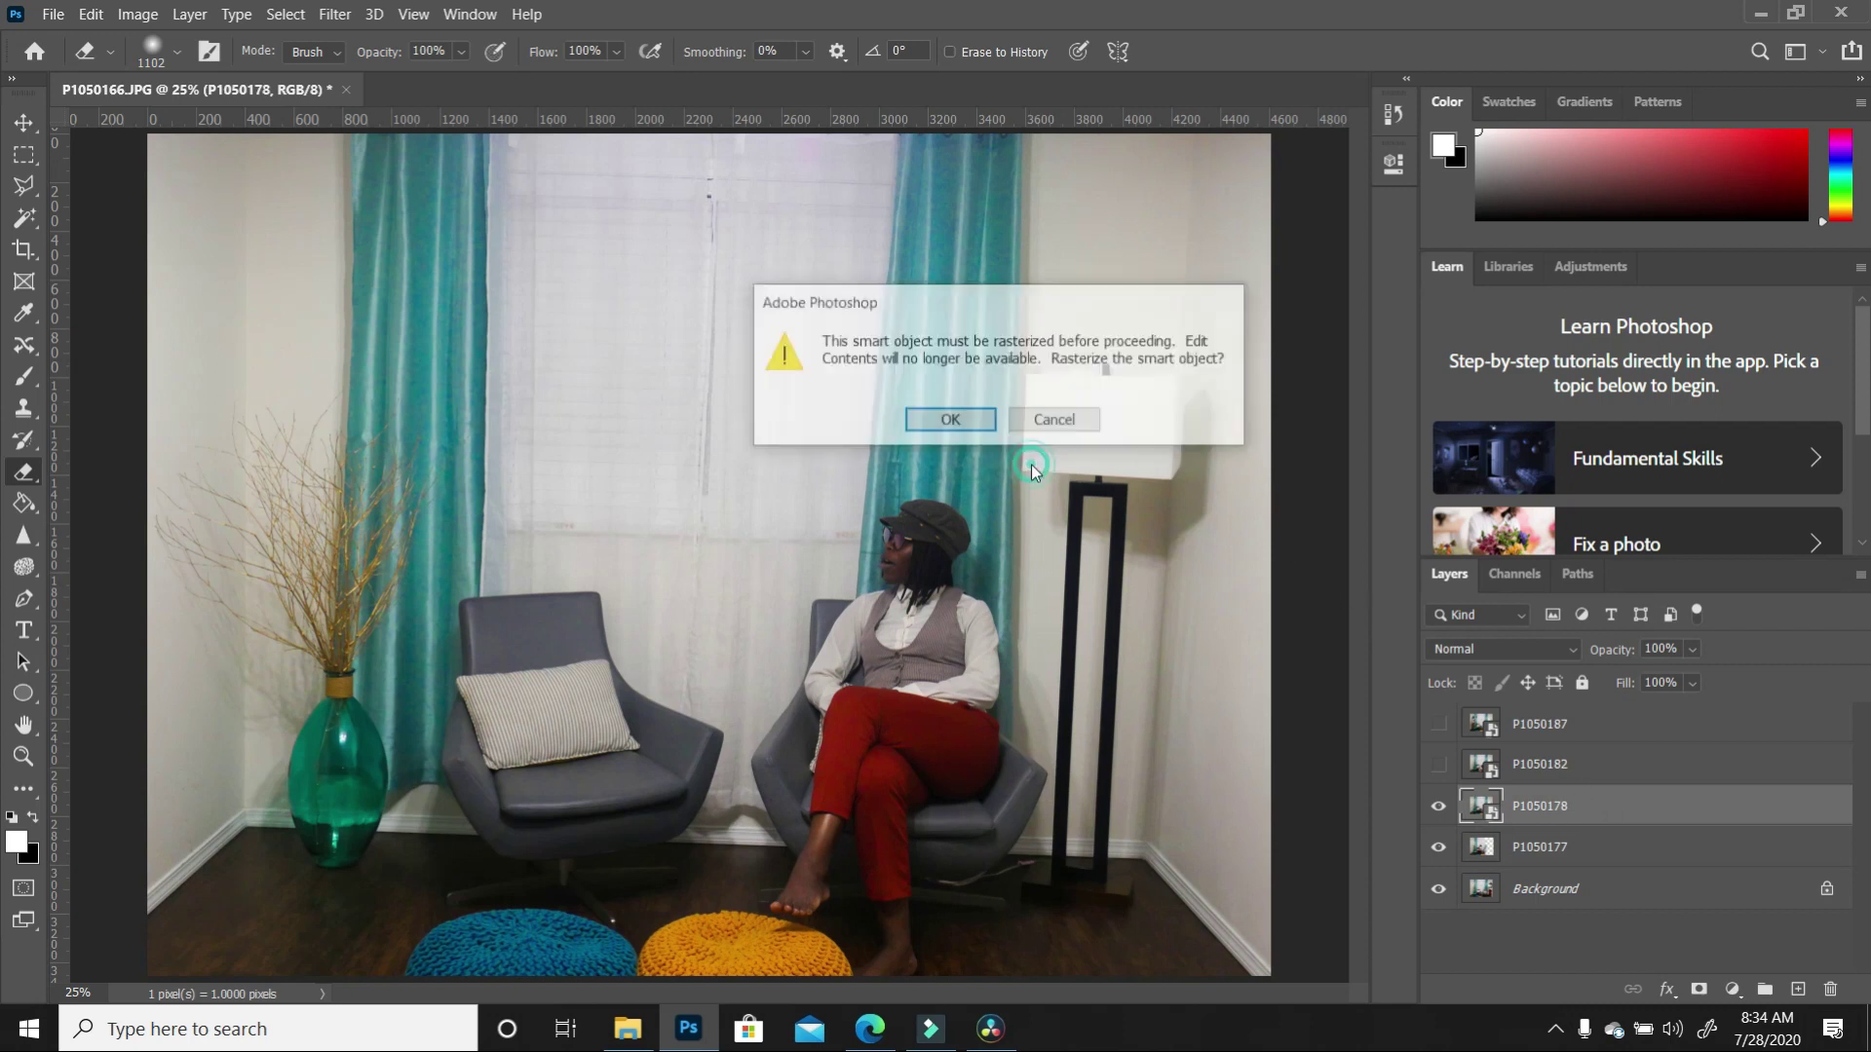
{"action": "left_click", "coordinate": [950, 420]}
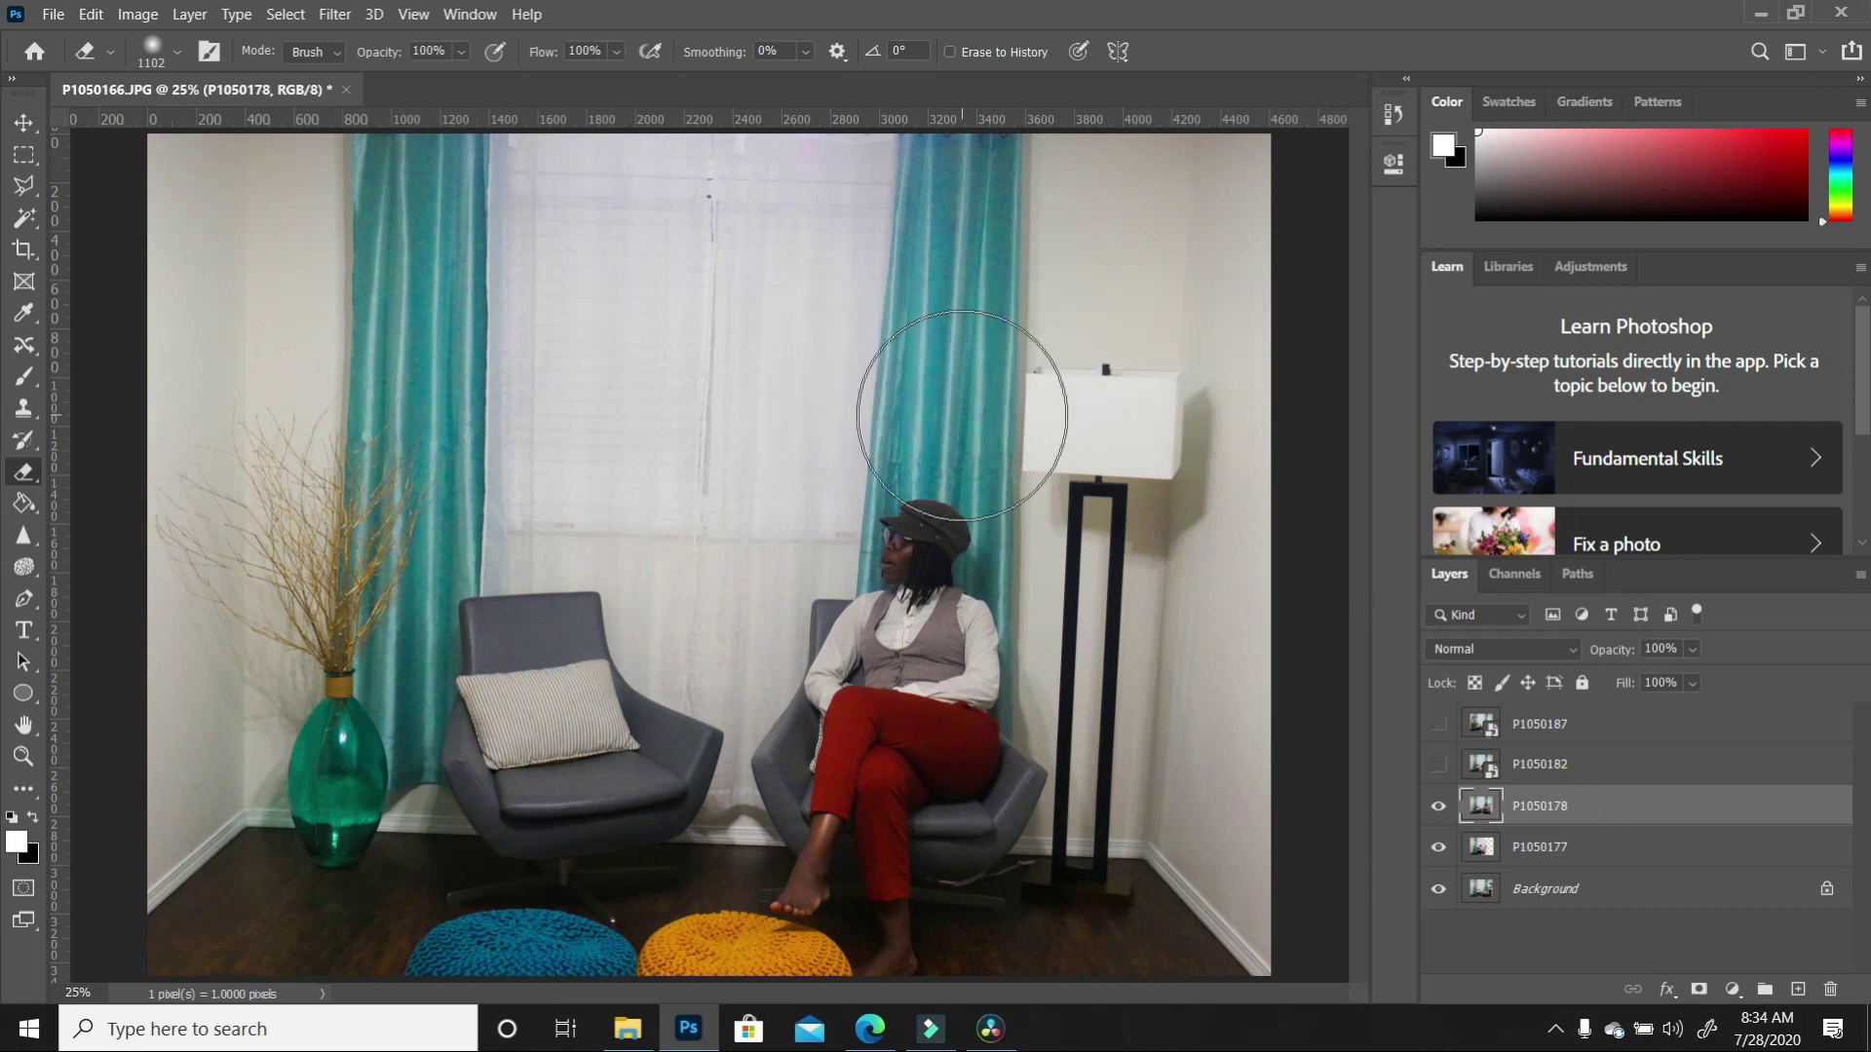
{"action": "left_click", "coordinate": [980, 417]}
{"action": "mouse_move", "coordinate": [1274, 208]}
{"action": "left_mouse_down"}
{"action": "mouse_move", "coordinate": [1240, 506]}
{"action": "mouse_move", "coordinate": [1194, 271]}
{"action": "mouse_move", "coordinate": [1149, 207]}
{"action": "mouse_move", "coordinate": [1159, 419]}
{"action": "mouse_move", "coordinate": [1221, 674]}
{"action": "mouse_move", "coordinate": [1211, 864]}
{"action": "mouse_move", "coordinate": [1167, 1007]}
{"action": "mouse_move", "coordinate": [1268, 626]}
{"action": "mouse_move", "coordinate": [1249, 561]}
{"action": "mouse_move", "coordinate": [1177, 874]}
{"action": "mouse_move", "coordinate": [1211, 542]}
{"action": "mouse_move", "coordinate": [1232, 704]}
{"action": "mouse_move", "coordinate": [1110, 317]}
{"action": "mouse_move", "coordinate": [1156, 403]}
{"action": "mouse_move", "coordinate": [1157, 512]}
{"action": "mouse_move", "coordinate": [517, 727]}
{"action": "mouse_move", "coordinate": [507, 478]}
{"action": "mouse_move", "coordinate": [506, 709]}
{"action": "mouse_move", "coordinate": [460, 936]}
{"action": "mouse_move", "coordinate": [446, 807]}
{"action": "left_mouse_up"}
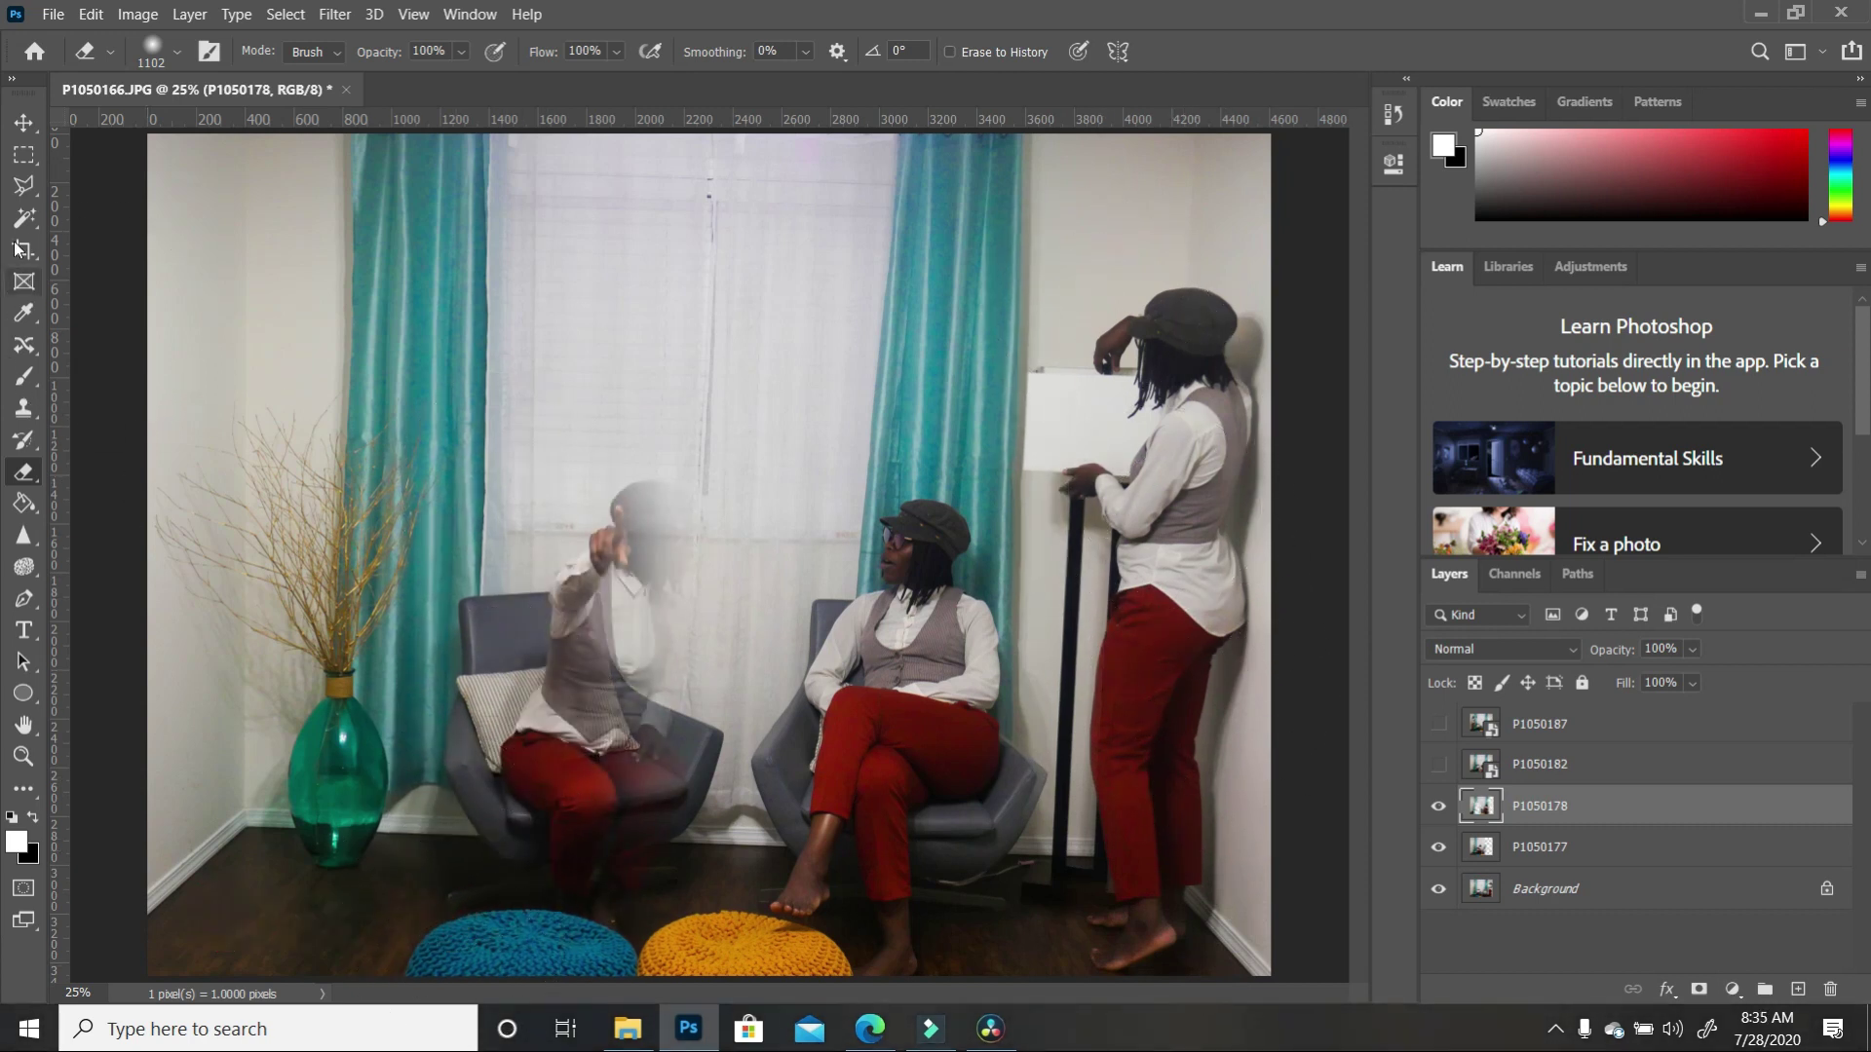
Step: Draw a polygonal lasso selection around the ghosted figure by the left chair
{"action": "left_click", "coordinate": [24, 185]}
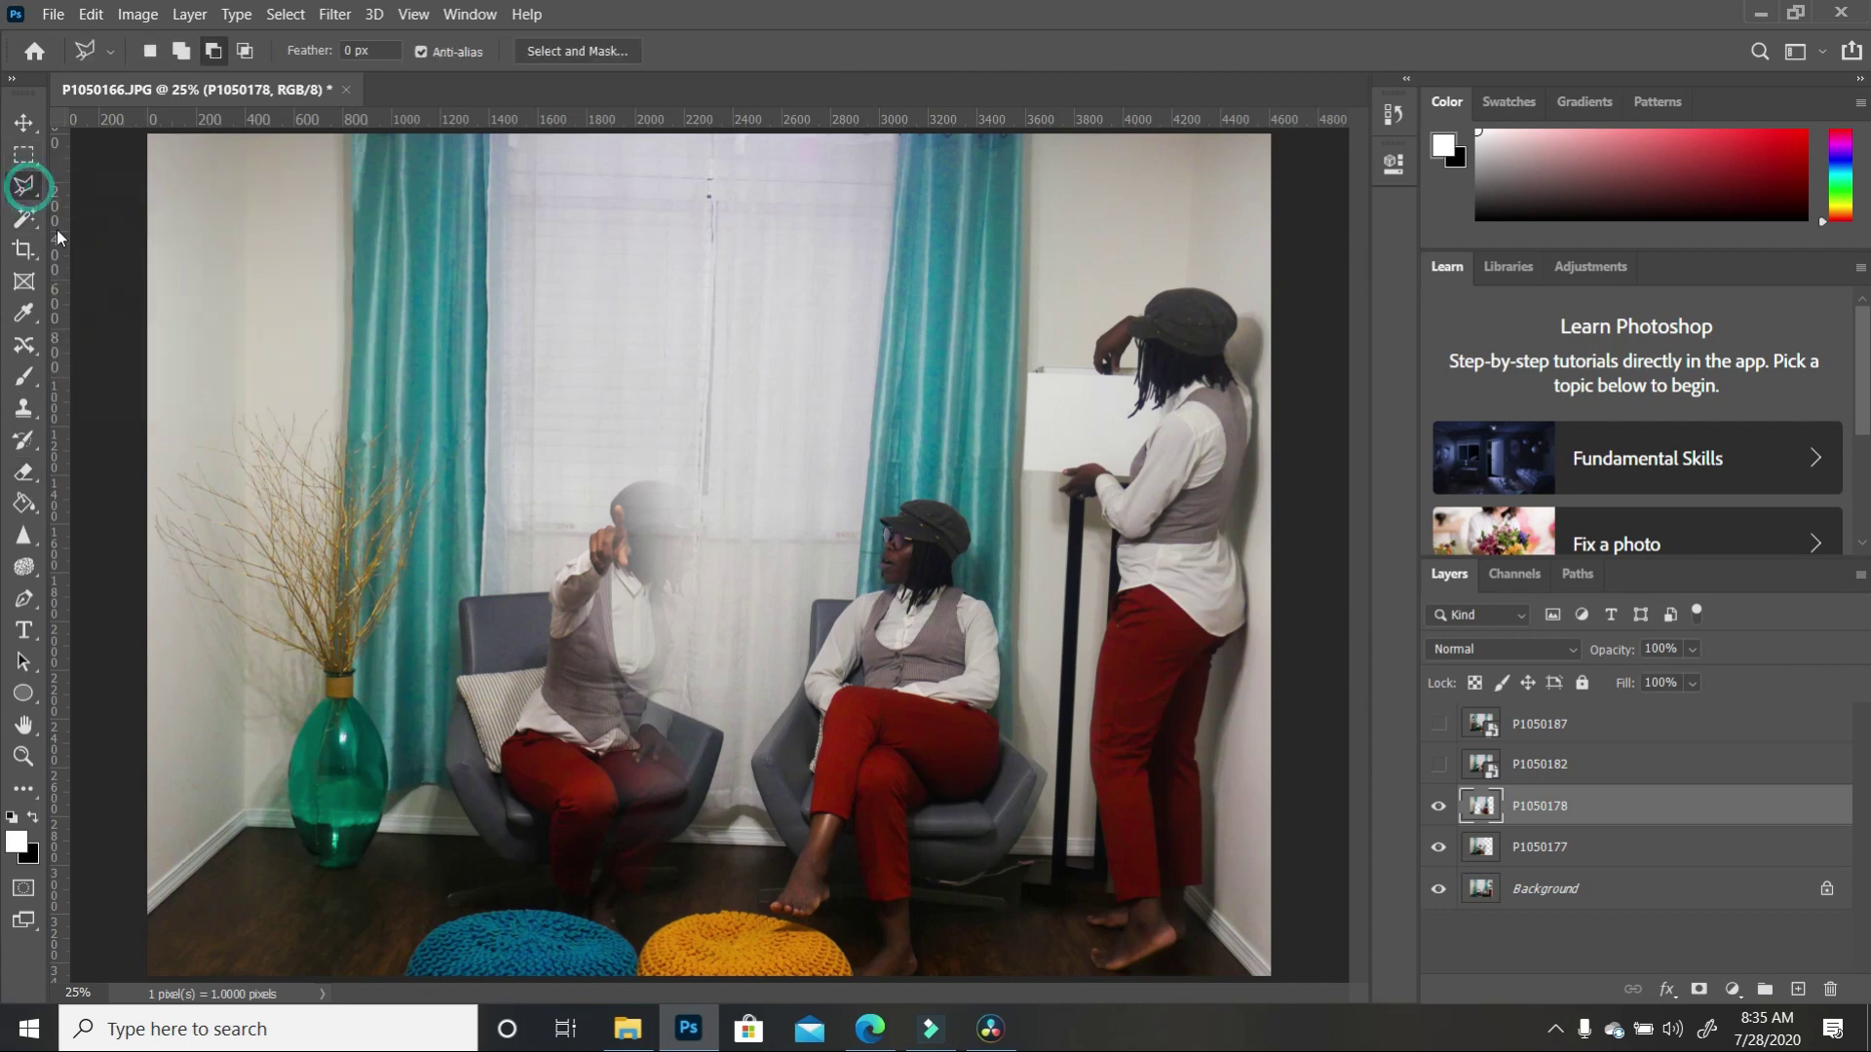
{"action": "left_click", "coordinate": [459, 532]}
{"action": "left_click", "coordinate": [691, 433]}
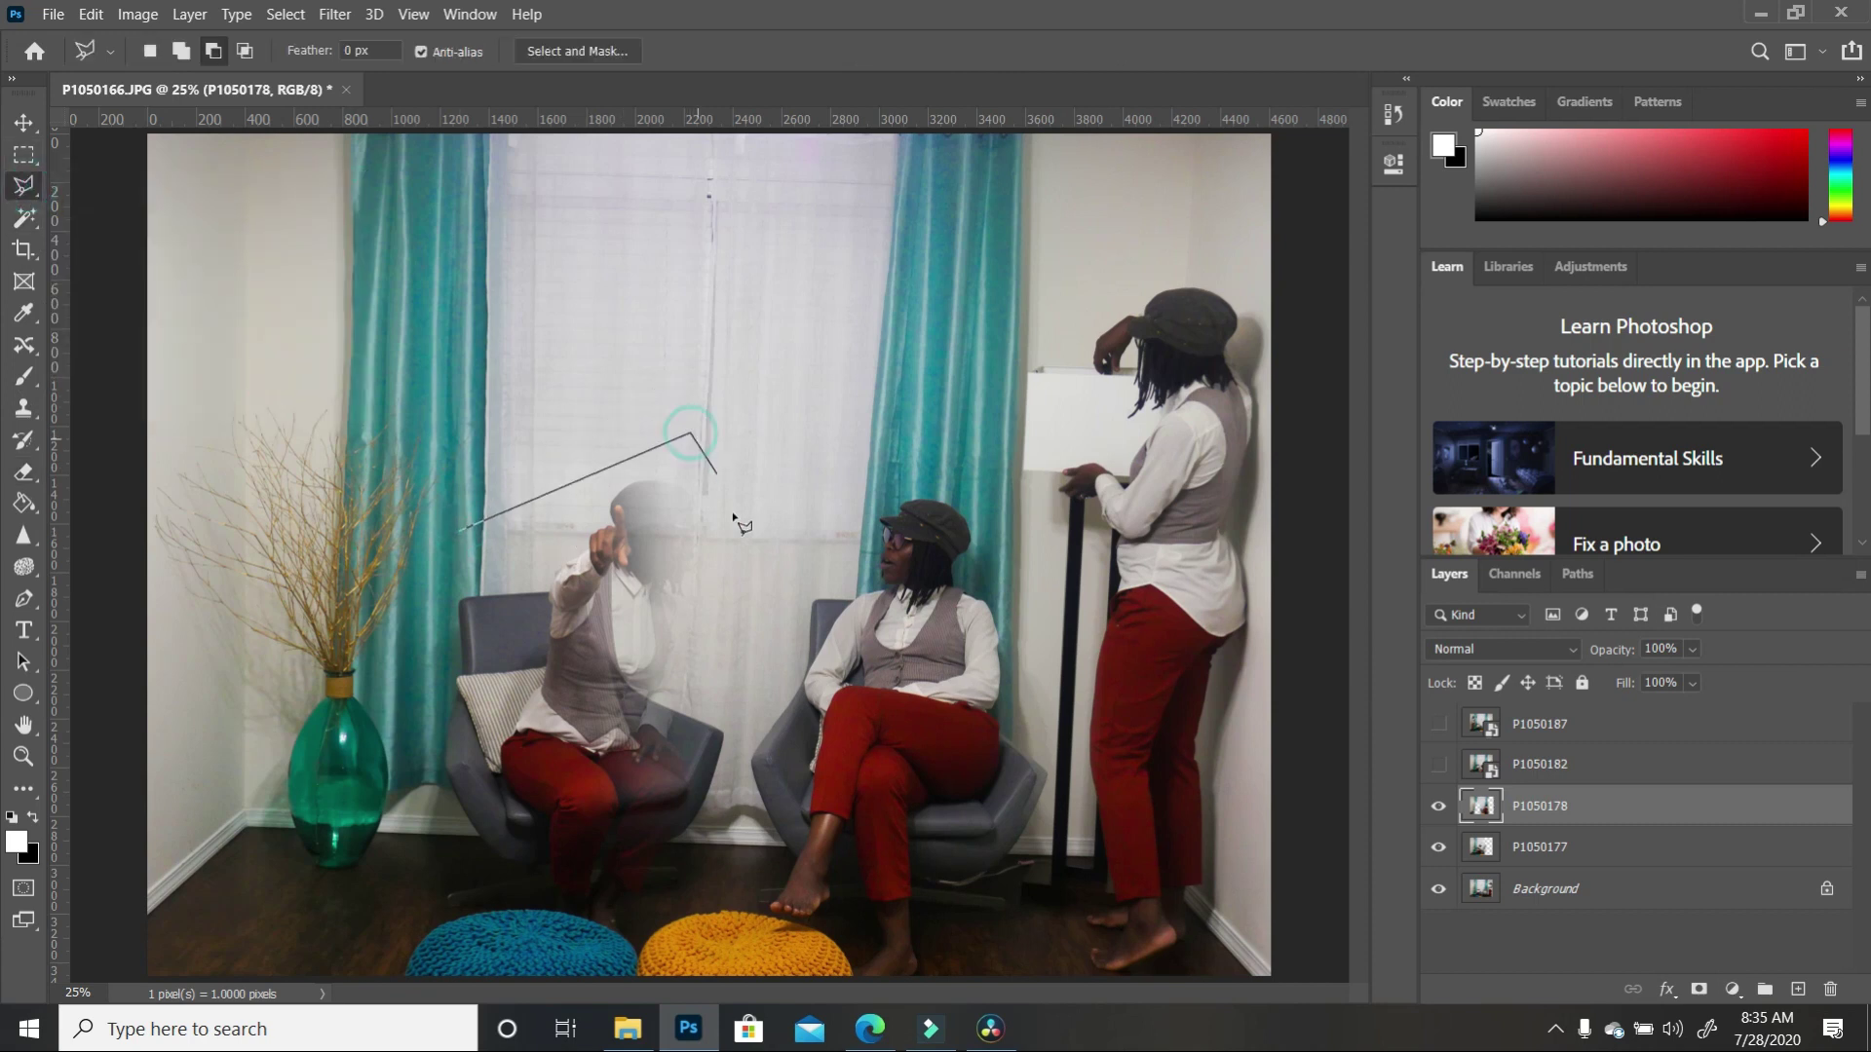
{"action": "left_click", "coordinate": [737, 516]}
{"action": "left_click", "coordinate": [733, 719]}
{"action": "left_click", "coordinate": [733, 809]}
{"action": "left_click", "coordinate": [682, 985]}
{"action": "left_click", "coordinate": [415, 955]}
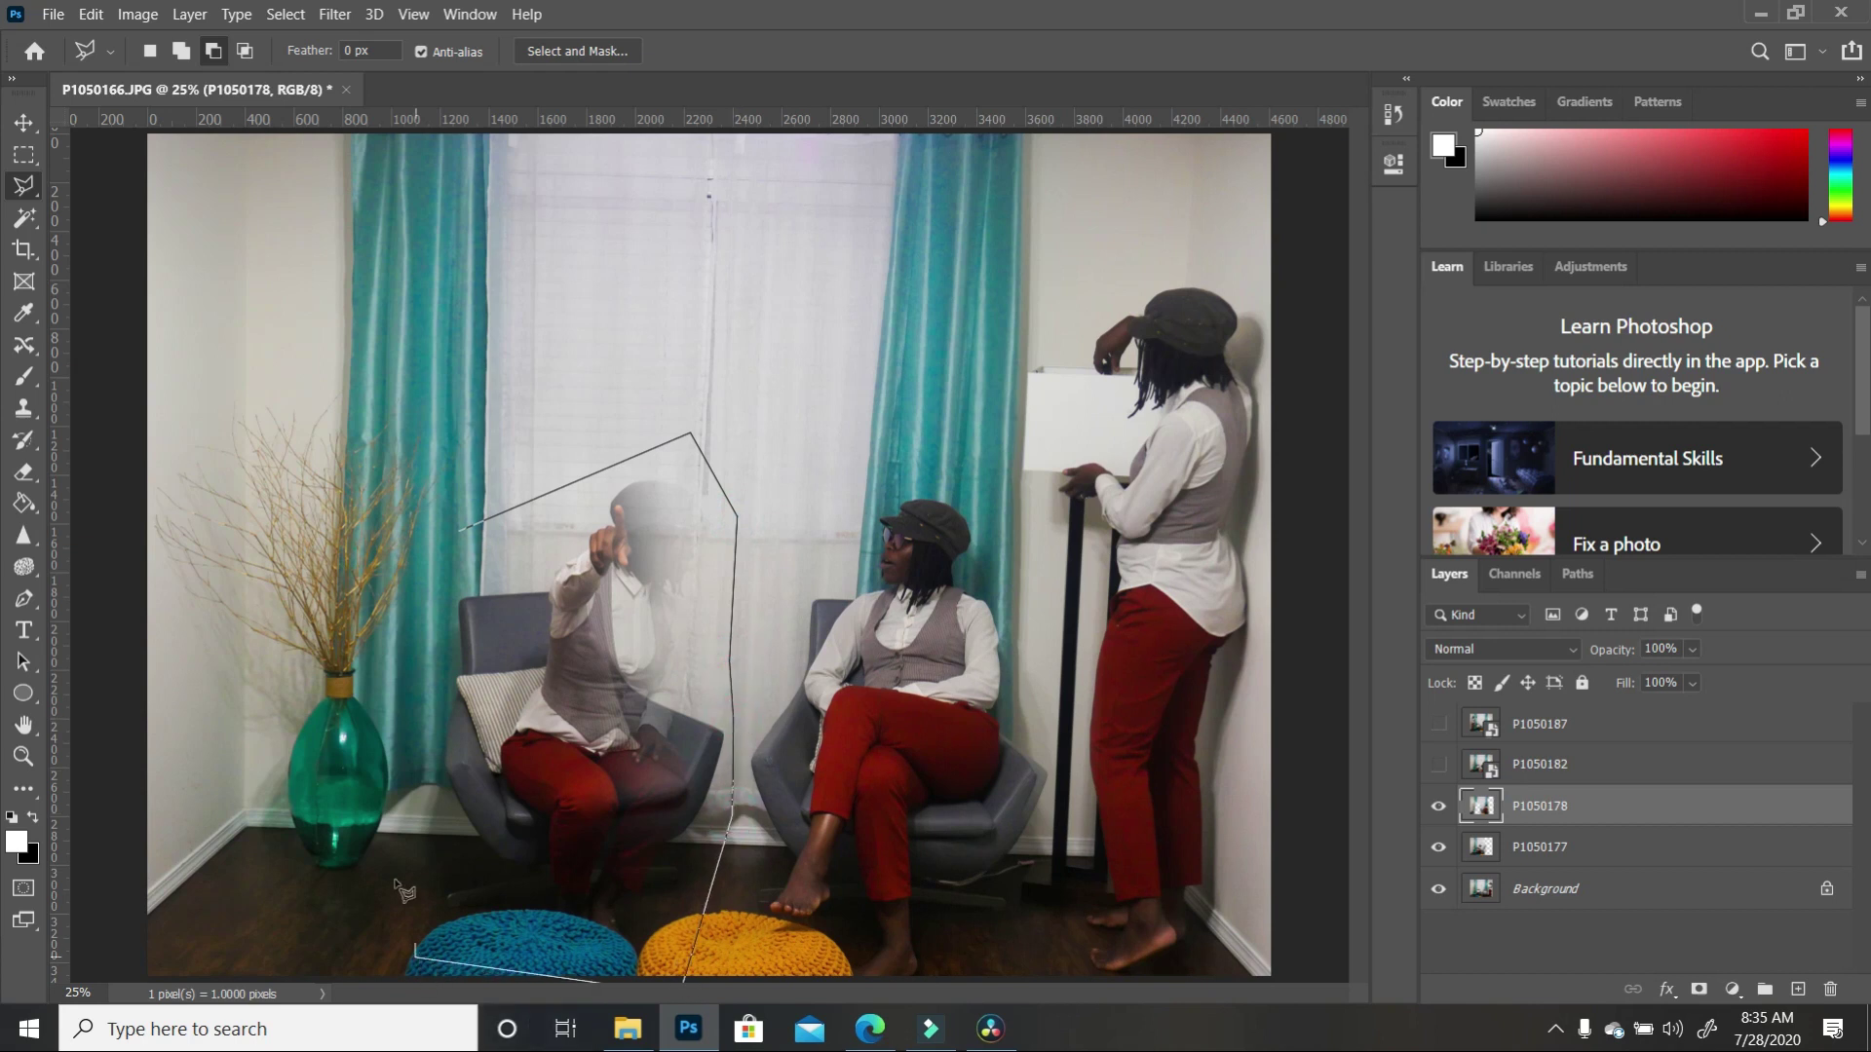
{"action": "left_click", "coordinate": [395, 694]}
{"action": "left_click", "coordinate": [456, 534]}
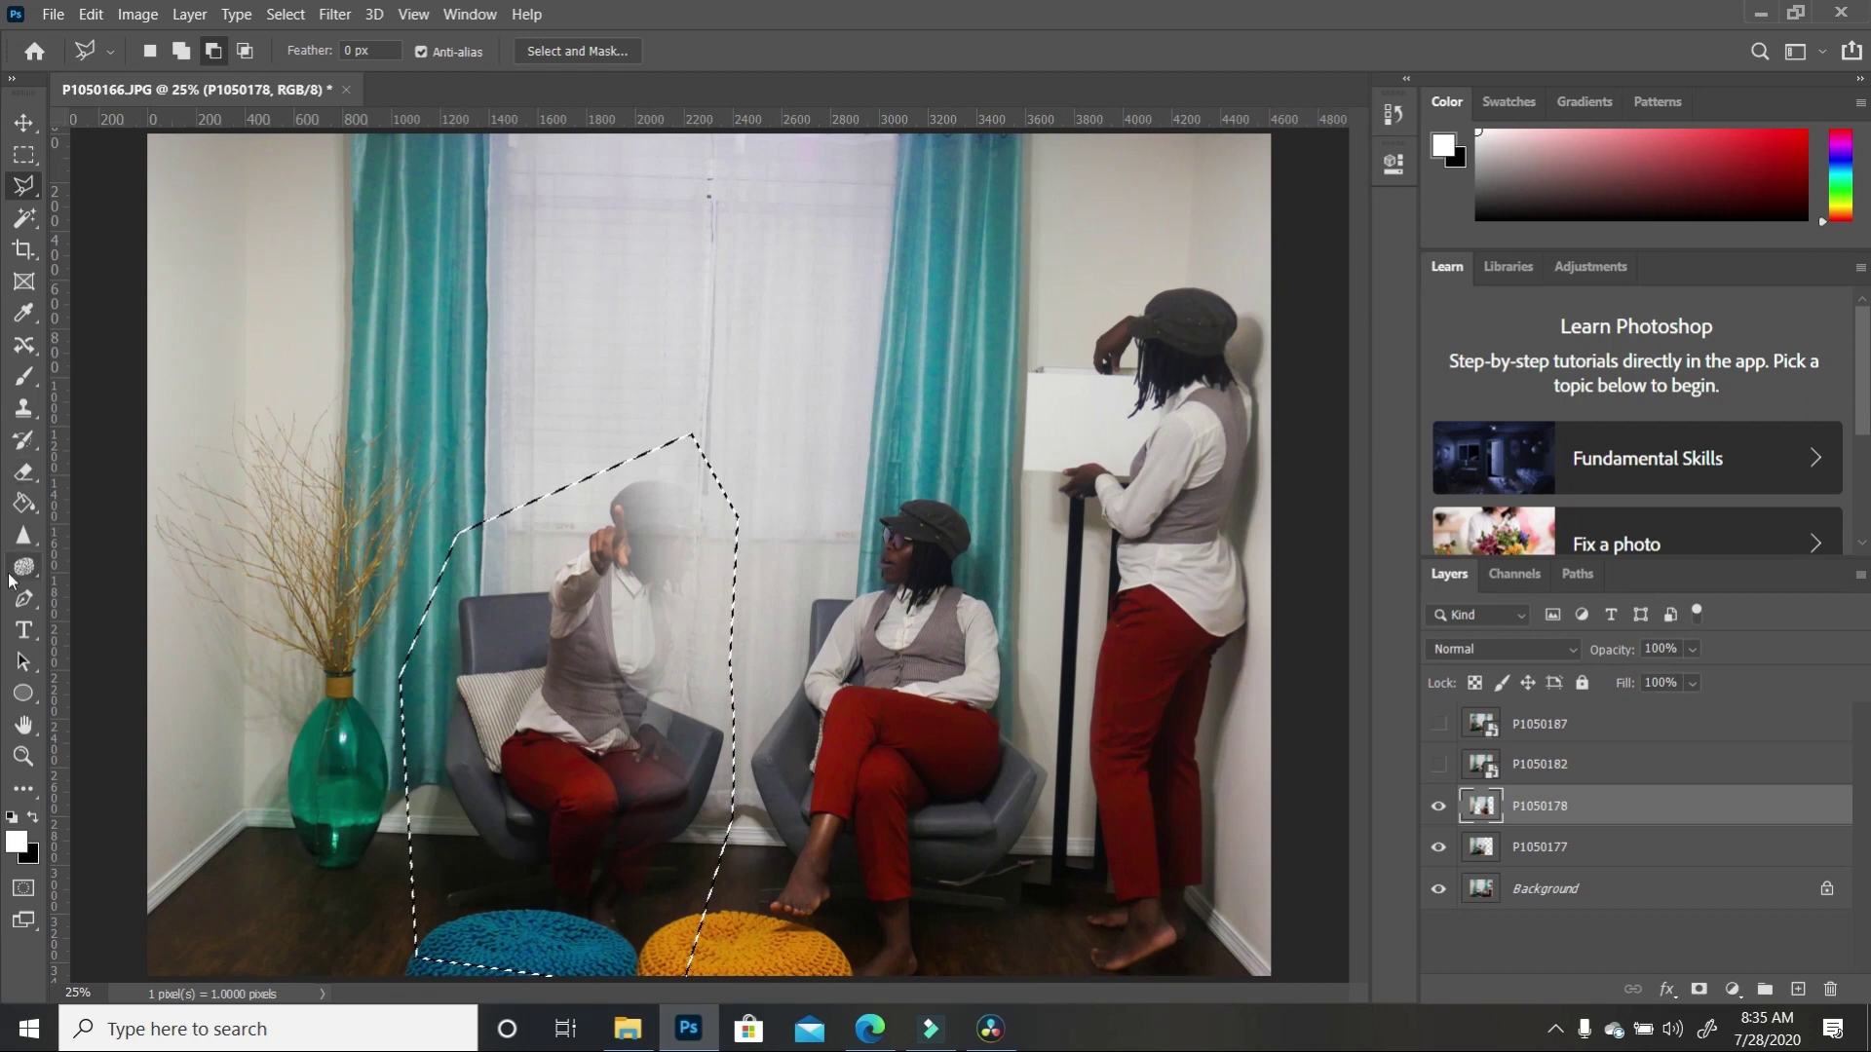
Step: Erase inside the selection to reveal the pointing woman, then deselect
{"action": "left_click", "coordinate": [24, 473]}
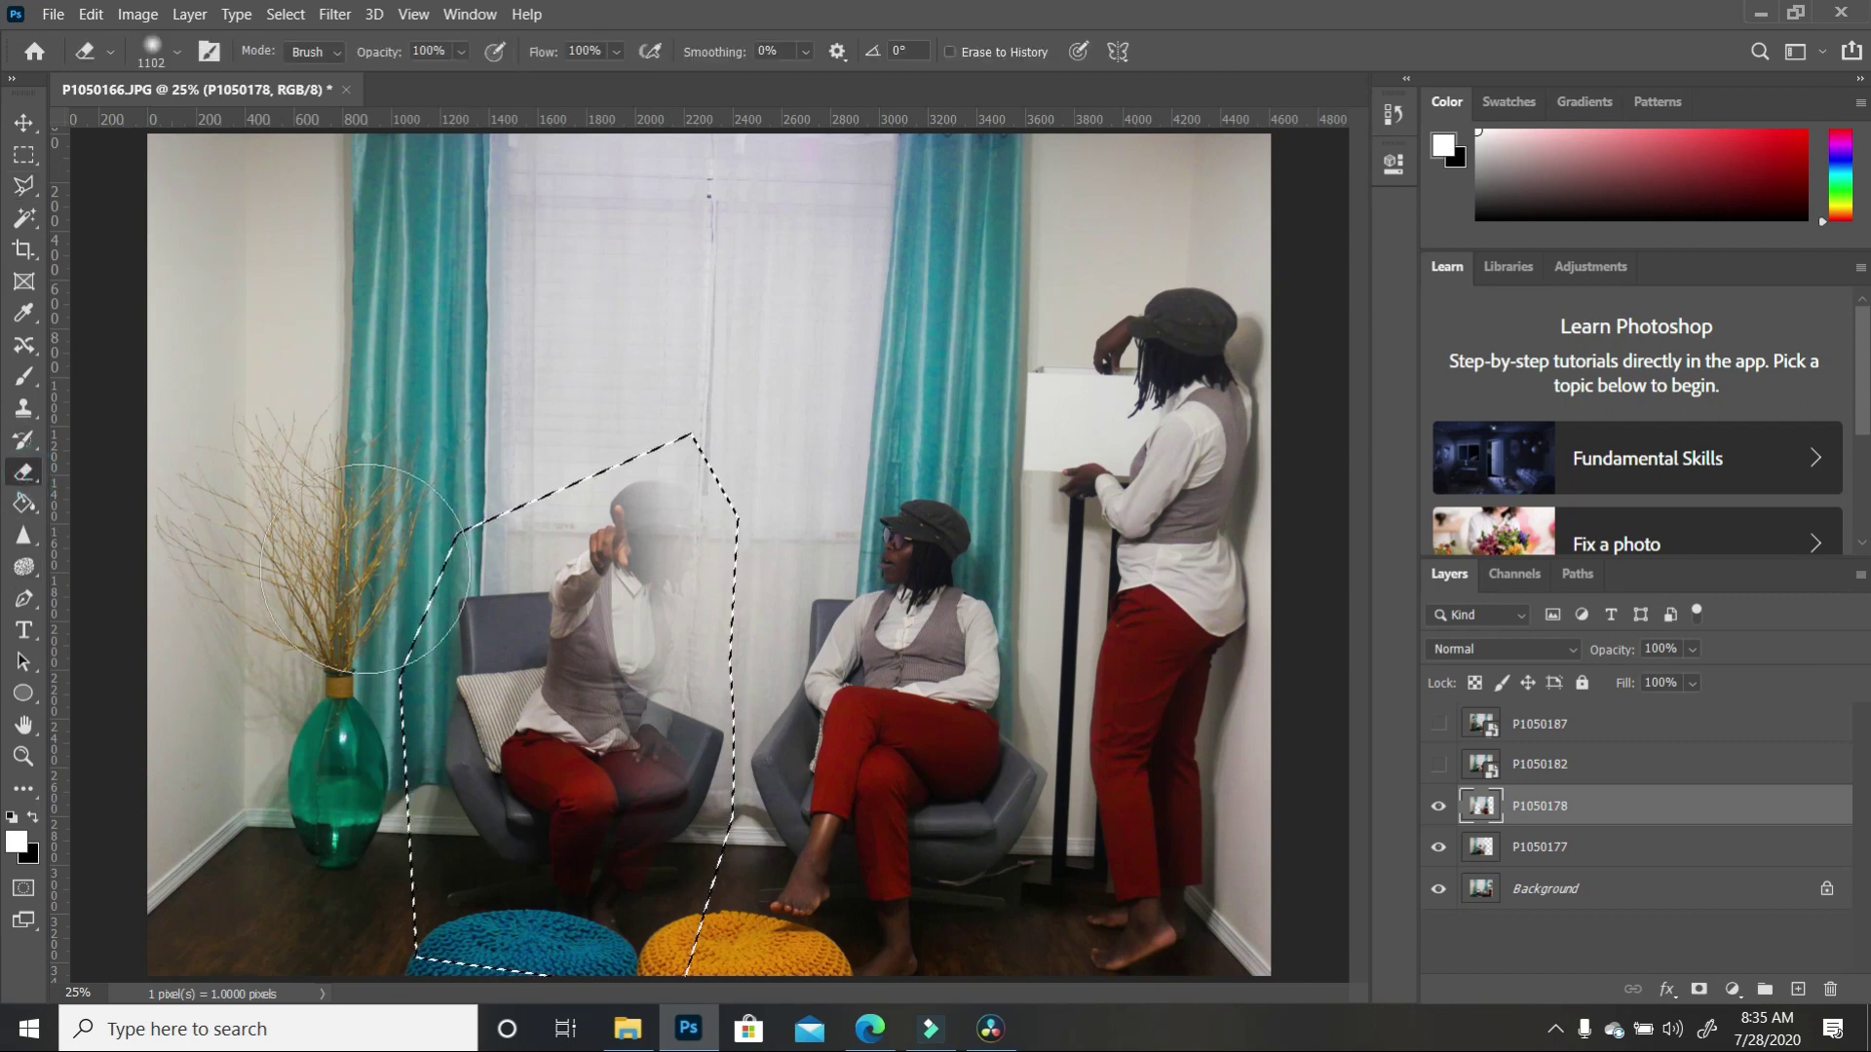
{"action": "mouse_move", "coordinate": [624, 545]}
{"action": "left_mouse_down"}
{"action": "mouse_move", "coordinate": [618, 764]}
{"action": "mouse_move", "coordinate": [536, 969]}
{"action": "left_mouse_up"}
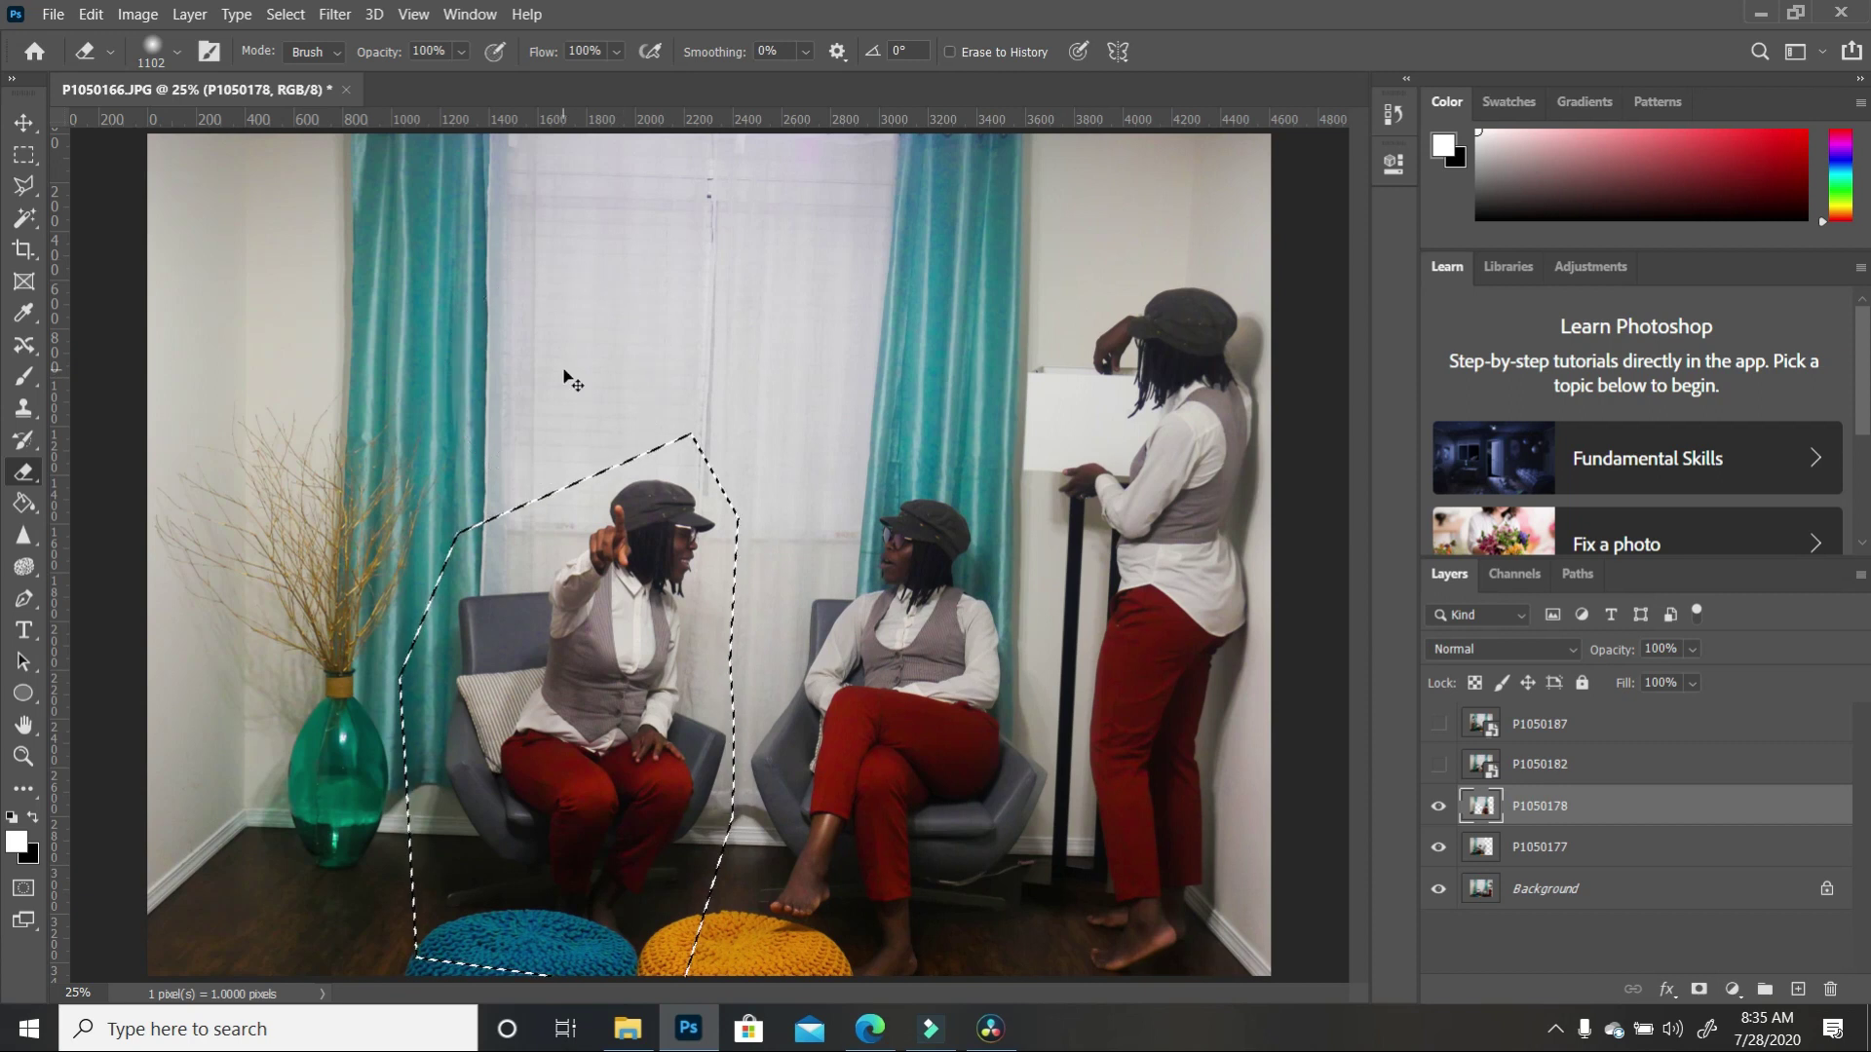
{"action": "key", "text": "ctrl+d"}
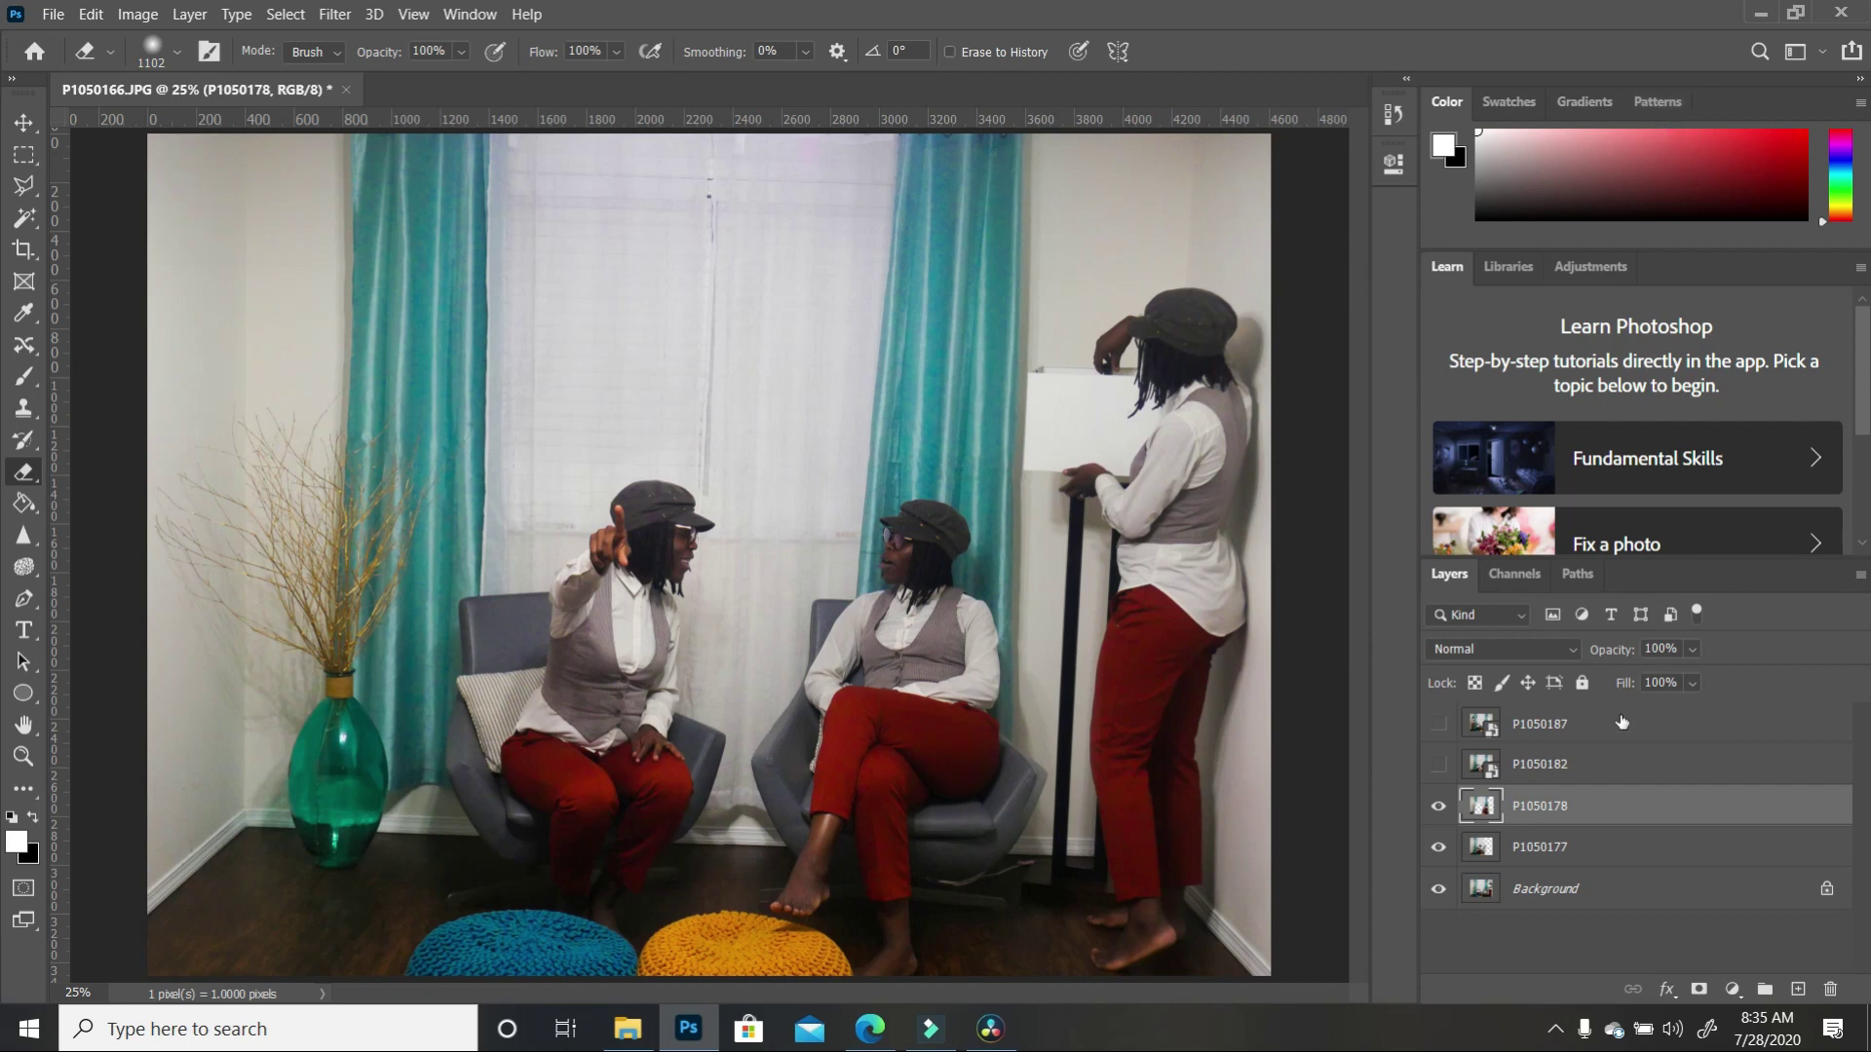
{"action": "left_click", "coordinate": [1441, 762]}
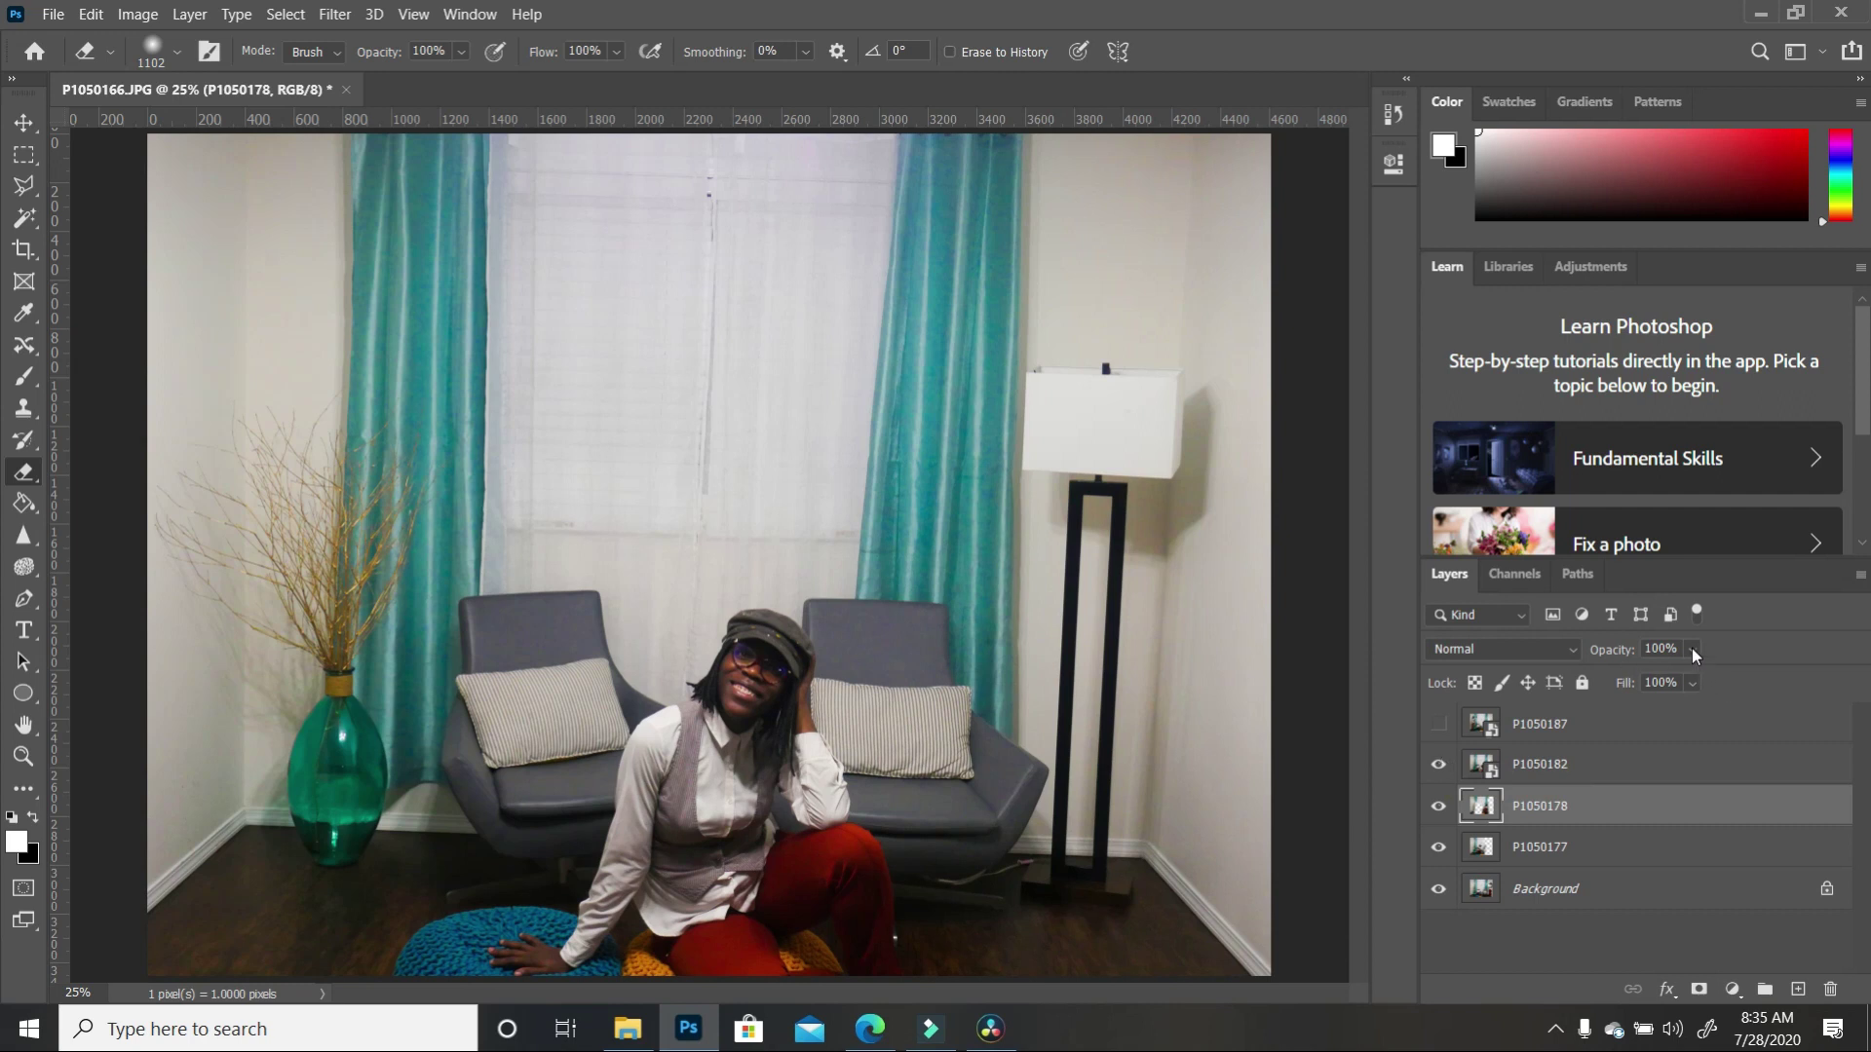
{"action": "left_click", "coordinate": [1692, 682]}
{"action": "left_click_drag", "start_coordinate": [1663, 681], "coordinate": [1746, 686]}
{"action": "left_click", "coordinate": [1646, 770]}
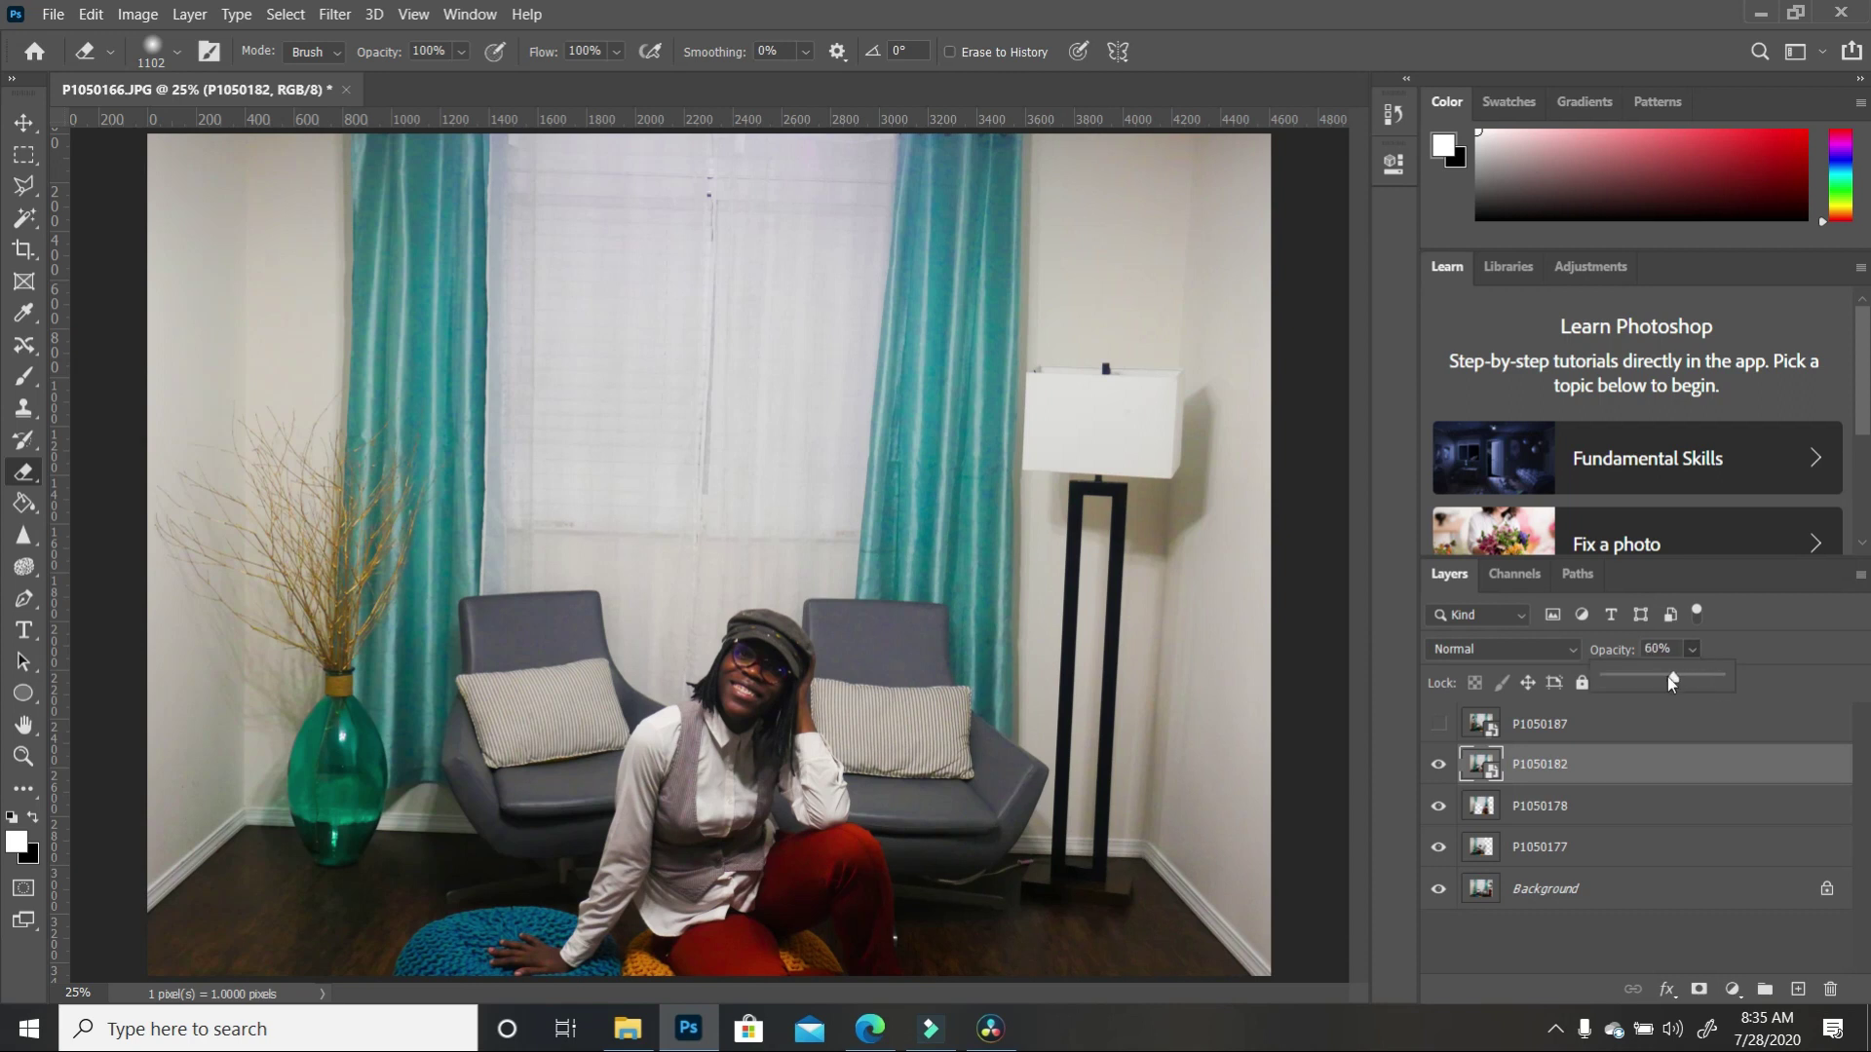
{"action": "left_click_drag", "start_coordinate": [1668, 679], "coordinate": [1657, 683]}
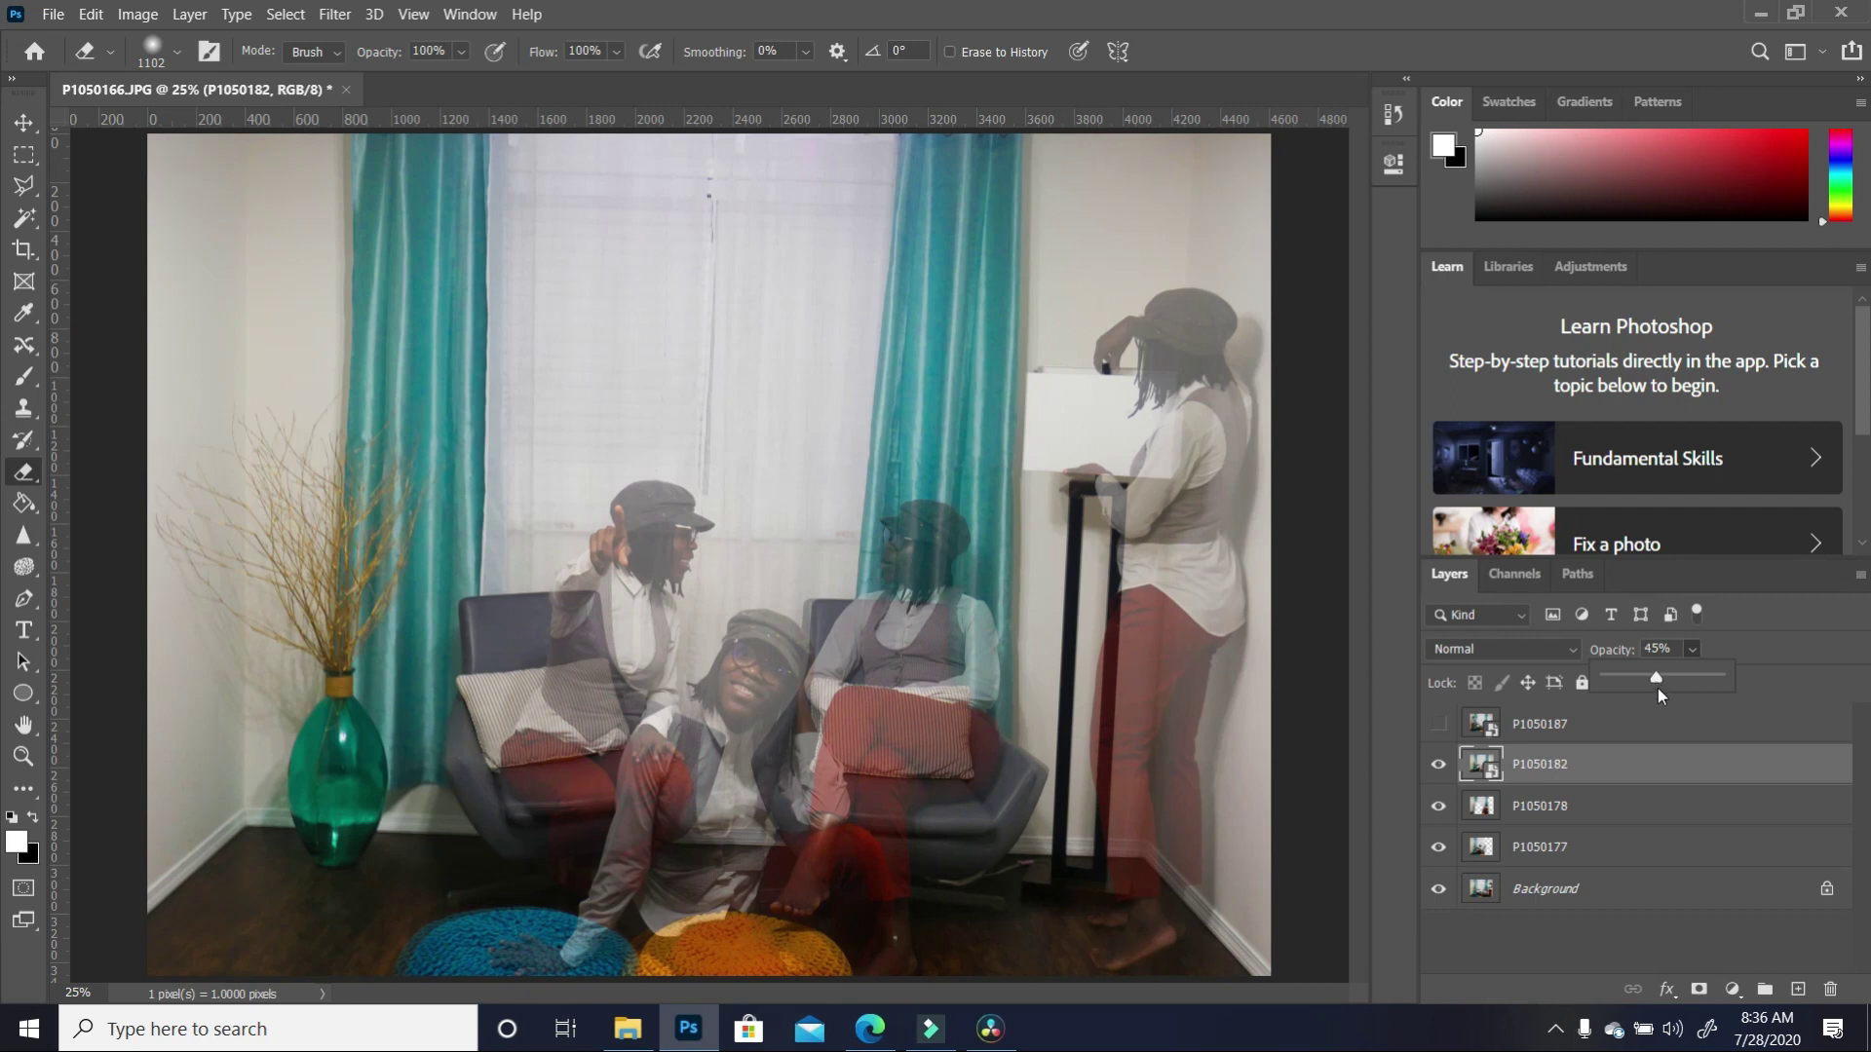
{"action": "left_click_drag", "start_coordinate": [1717, 681], "coordinate": [1758, 682]}
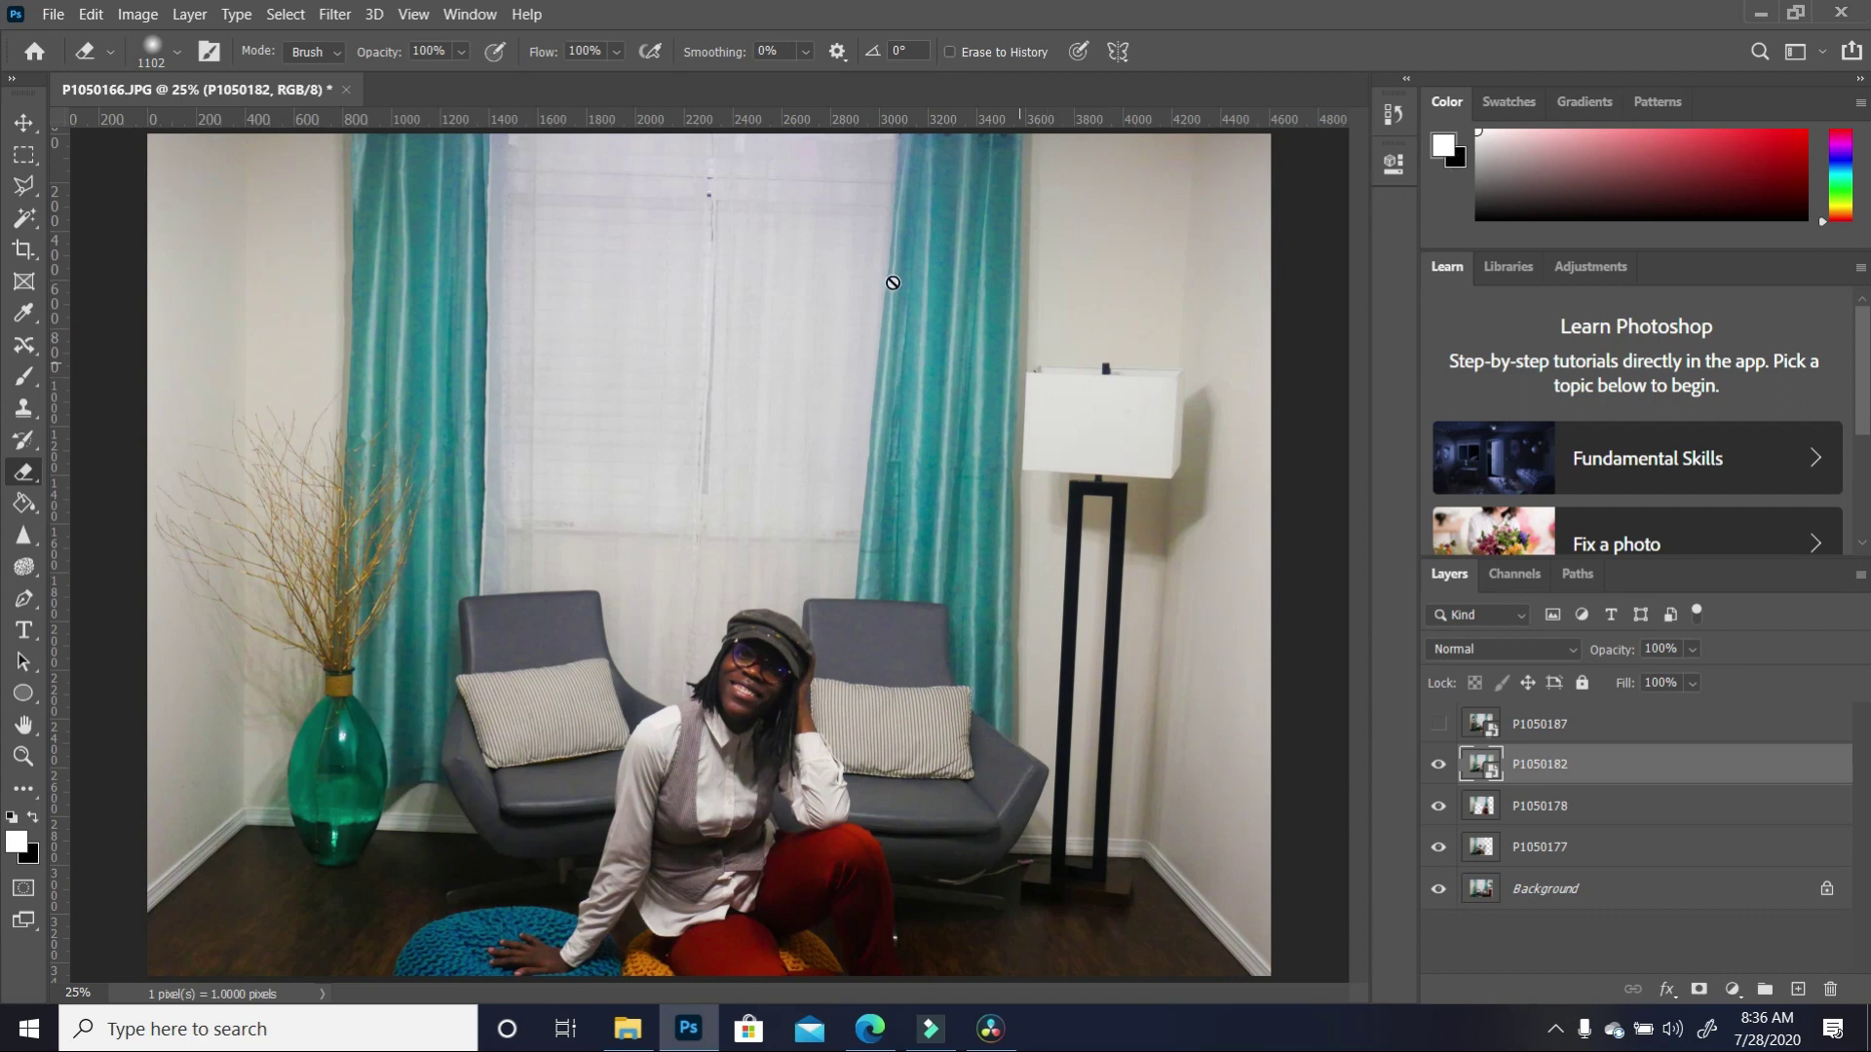
Step: Use the Quick Selection tool's Select Subject to select the floor-sitting woman
{"action": "left_click", "coordinate": [27, 224]}
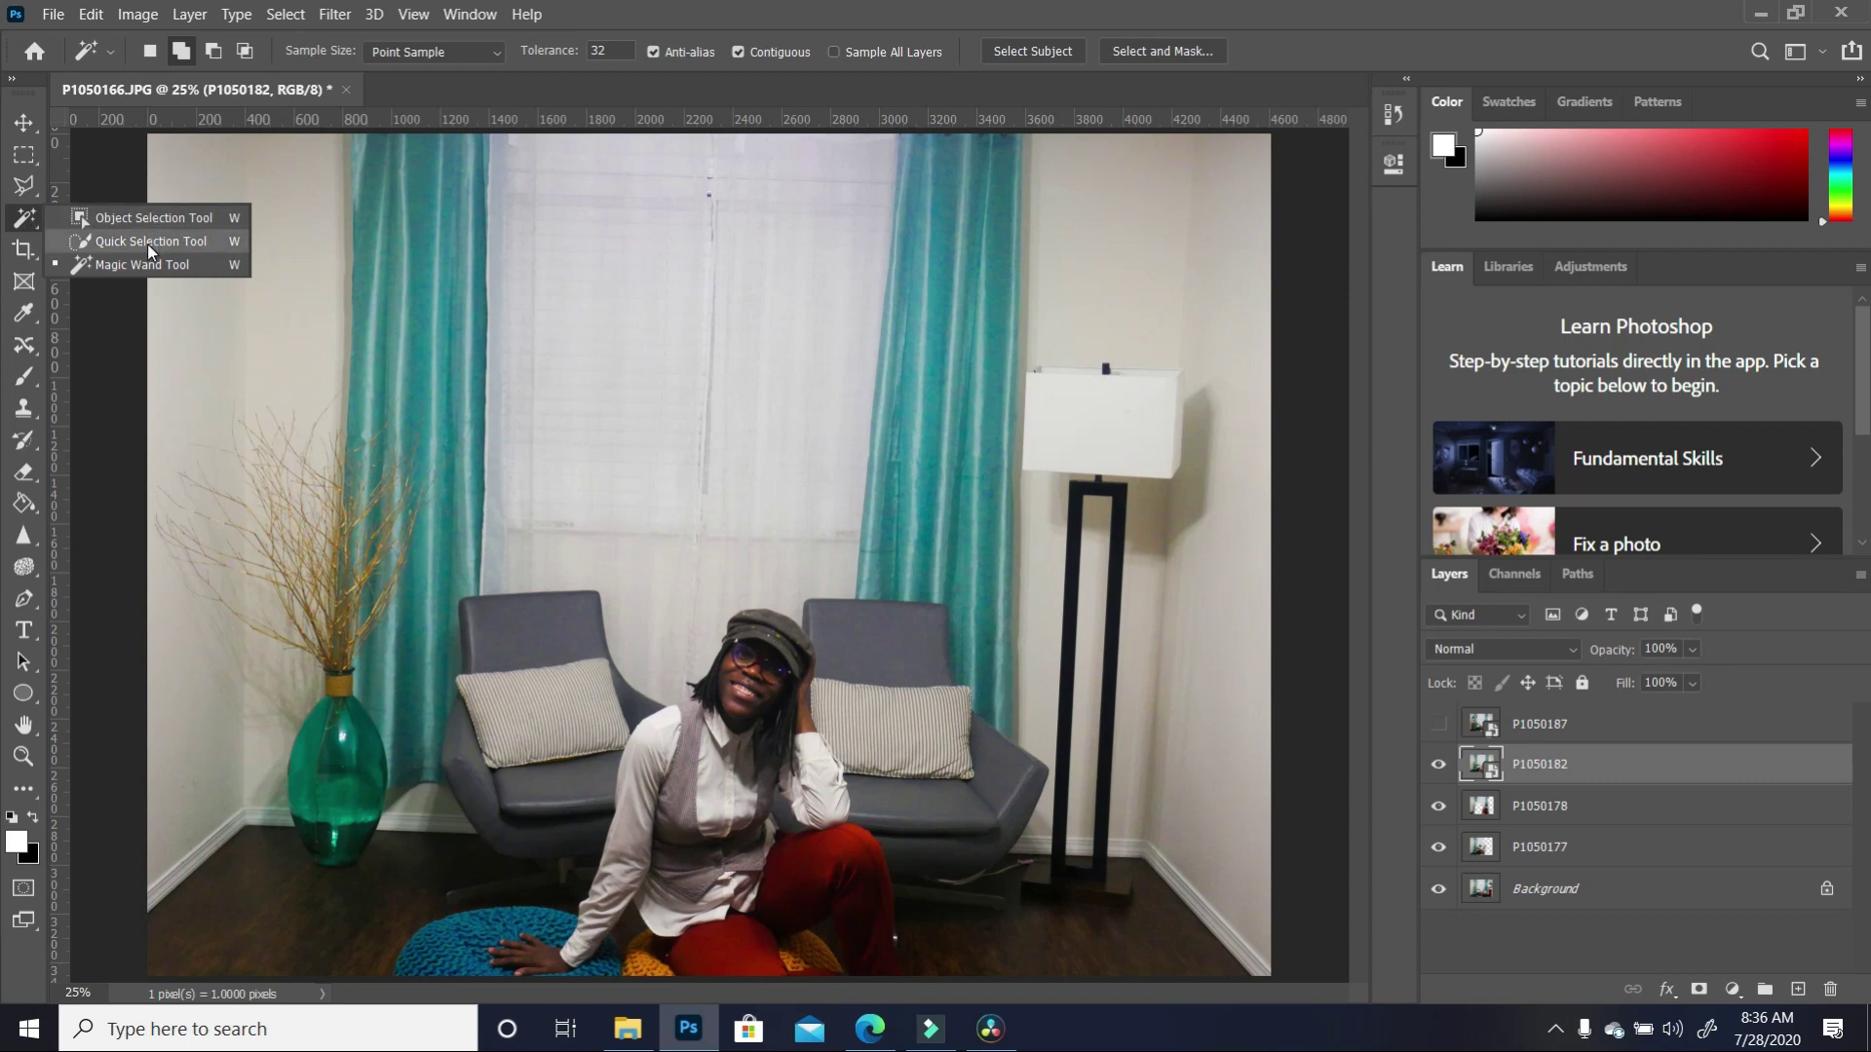
{"action": "left_click", "coordinate": [148, 241]}
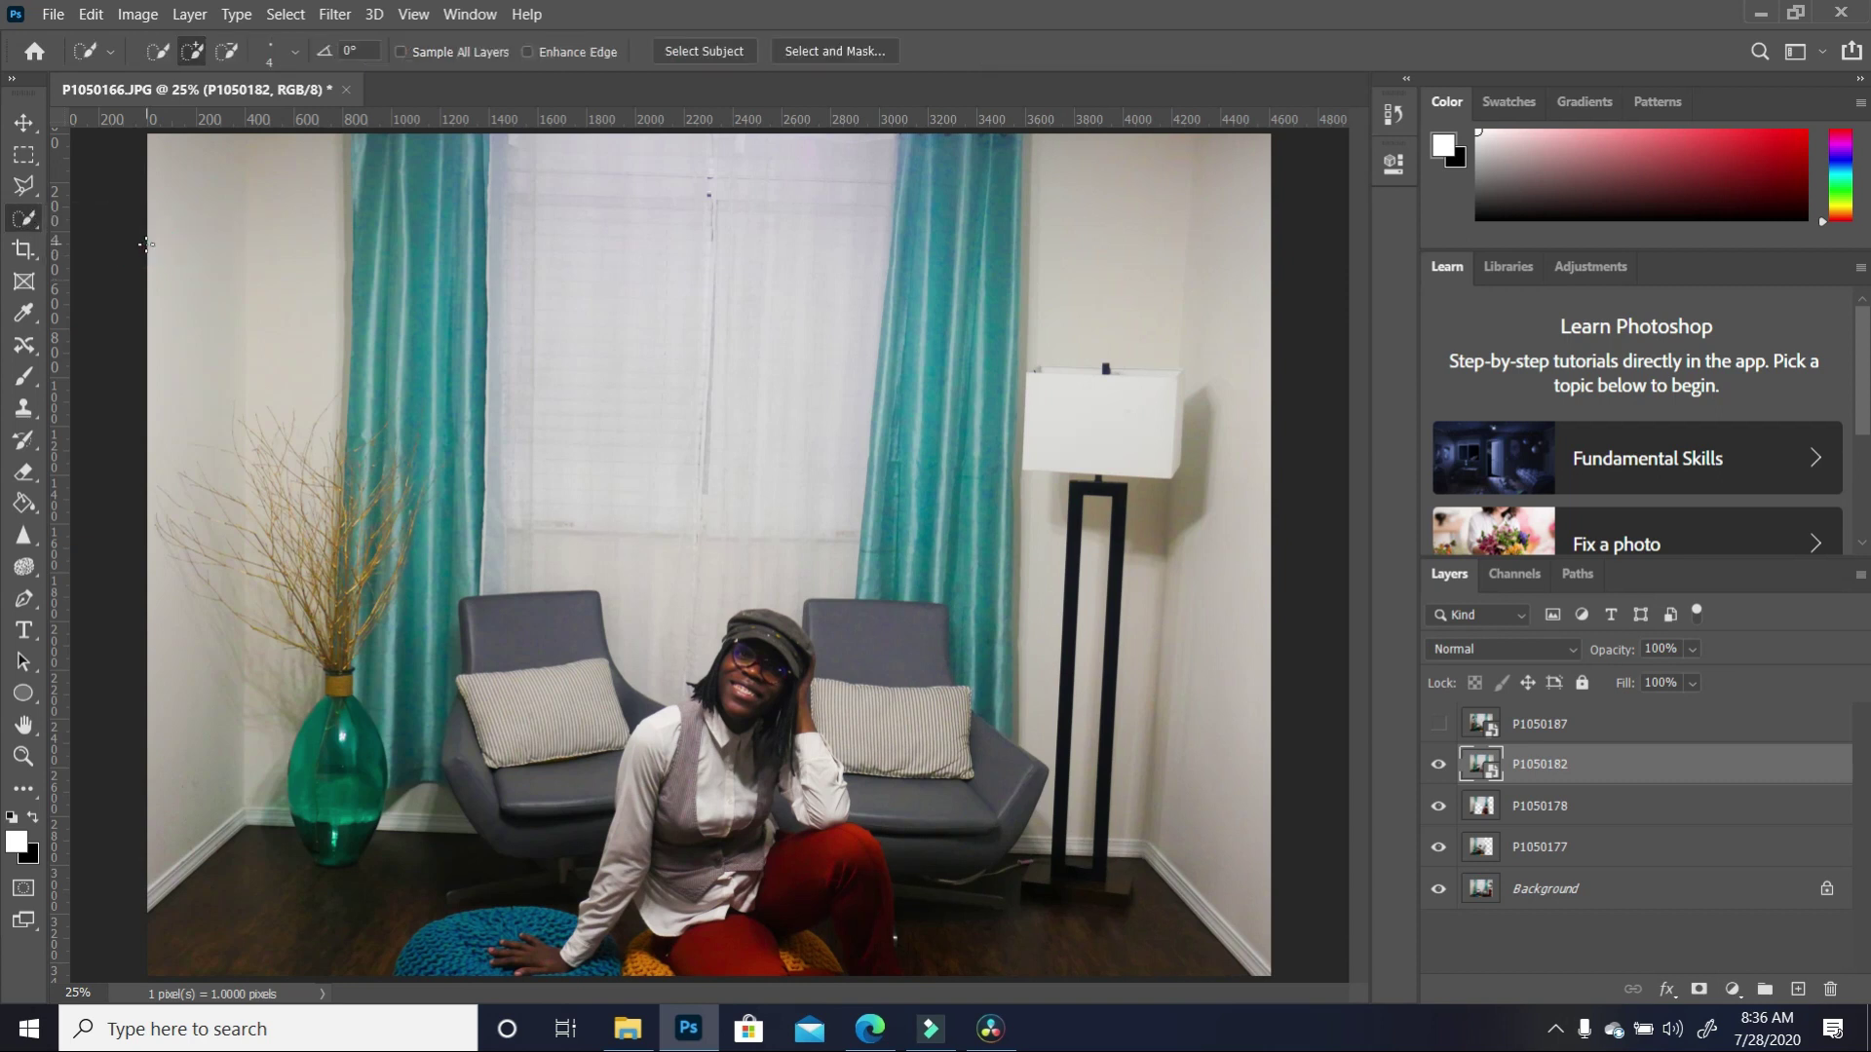
{"action": "left_click", "coordinate": [700, 54]}
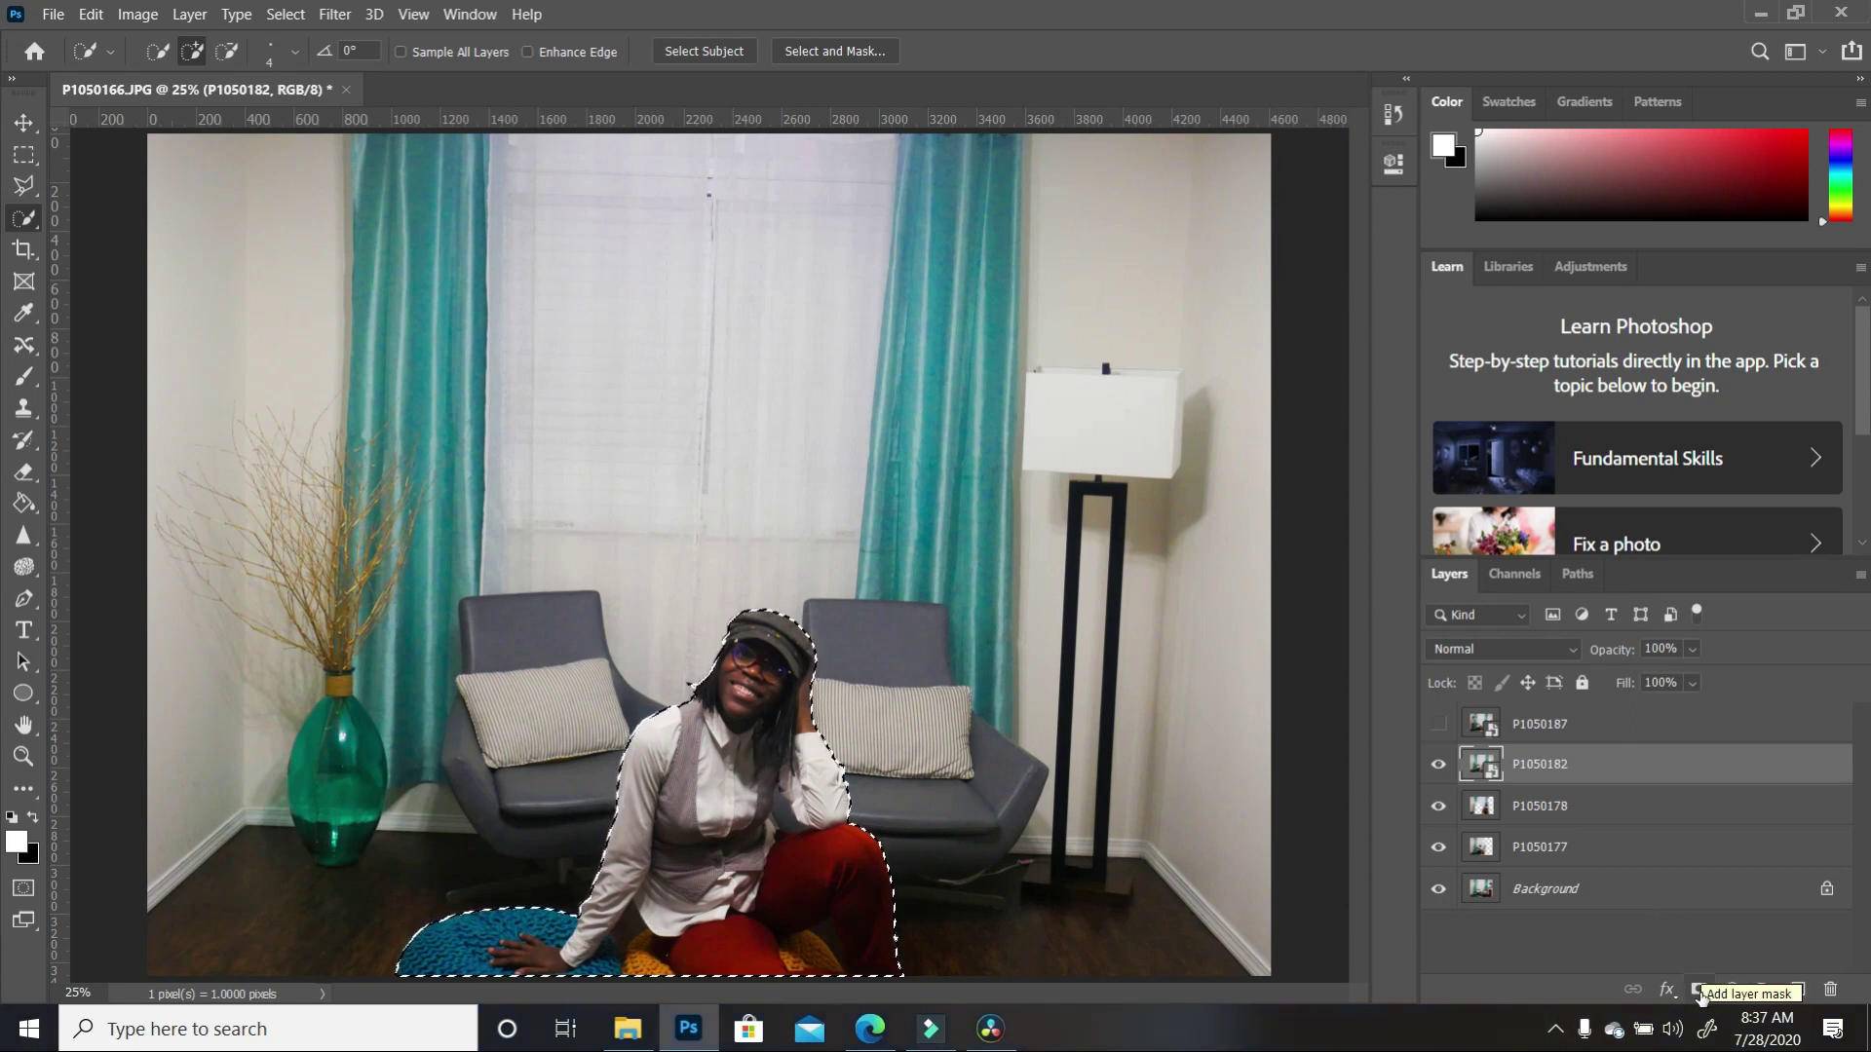
Step: Add a layer mask to P1050182 and make layer P1050187 visible
{"action": "left_click", "coordinate": [1698, 990]}
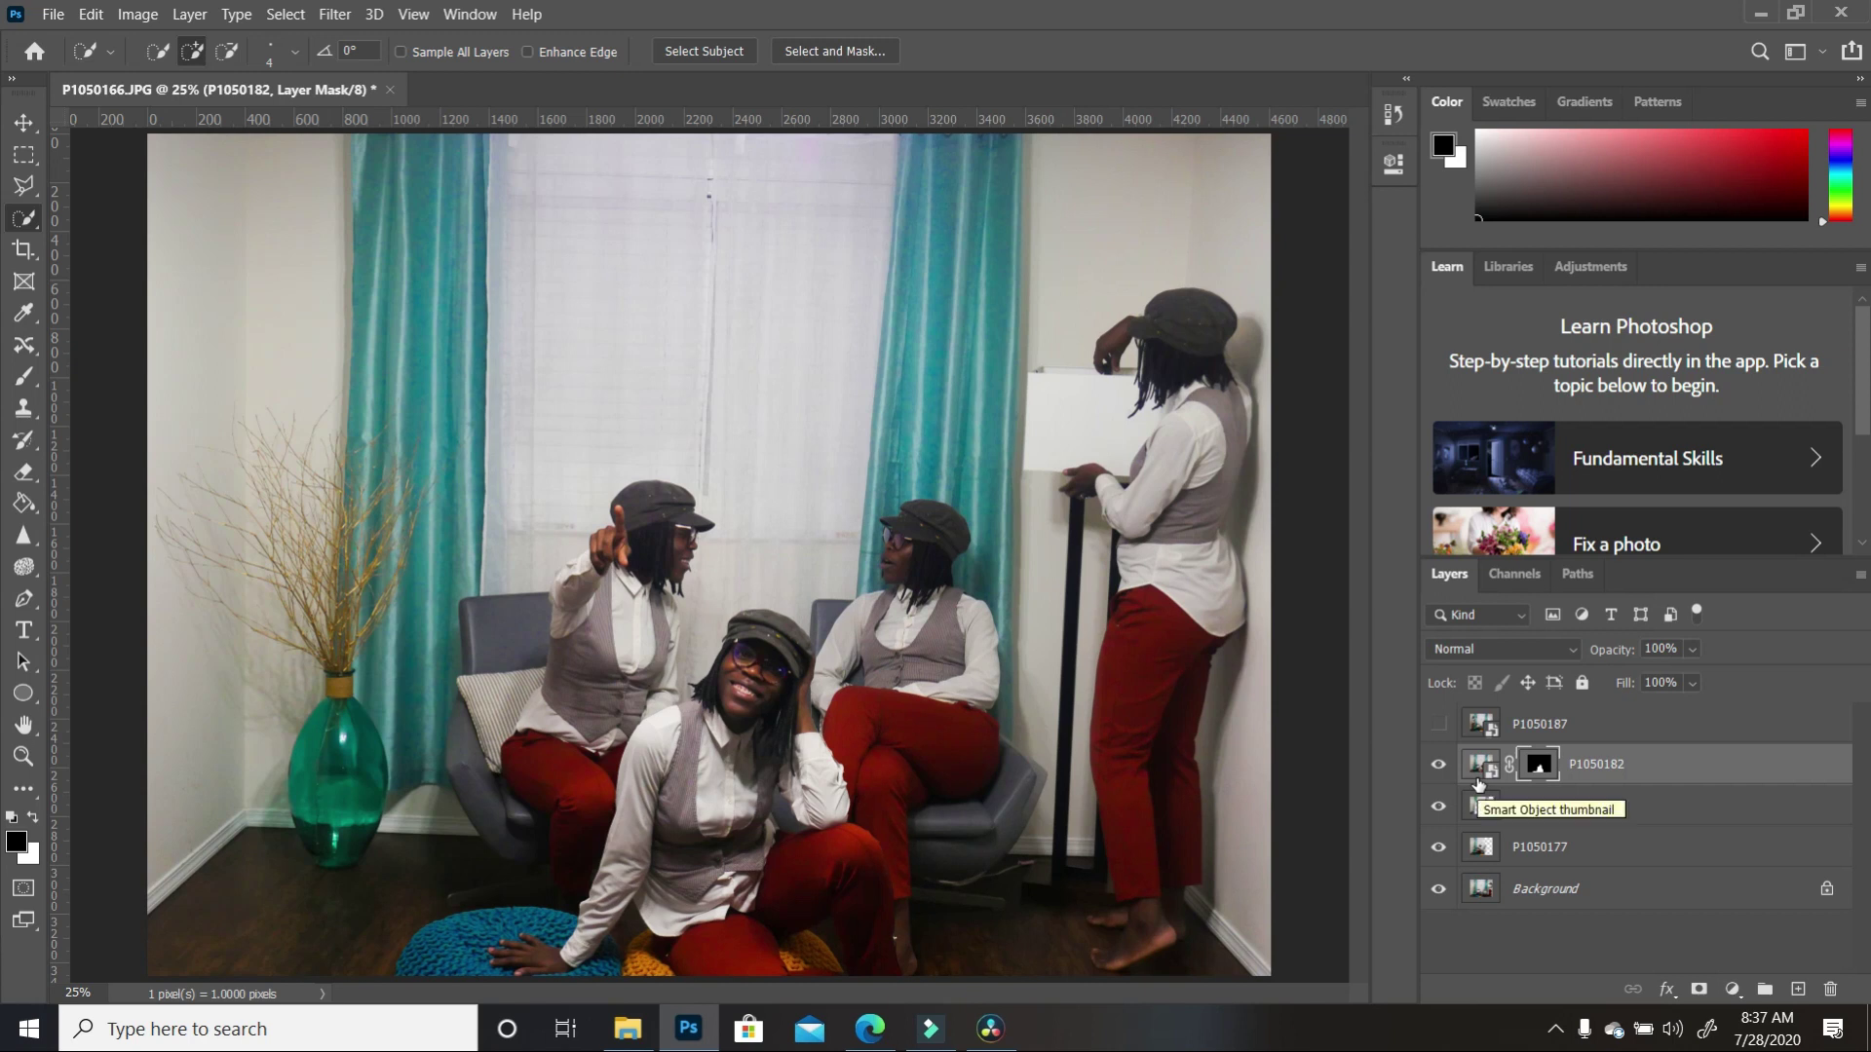
{"action": "left_click", "coordinate": [1438, 723]}
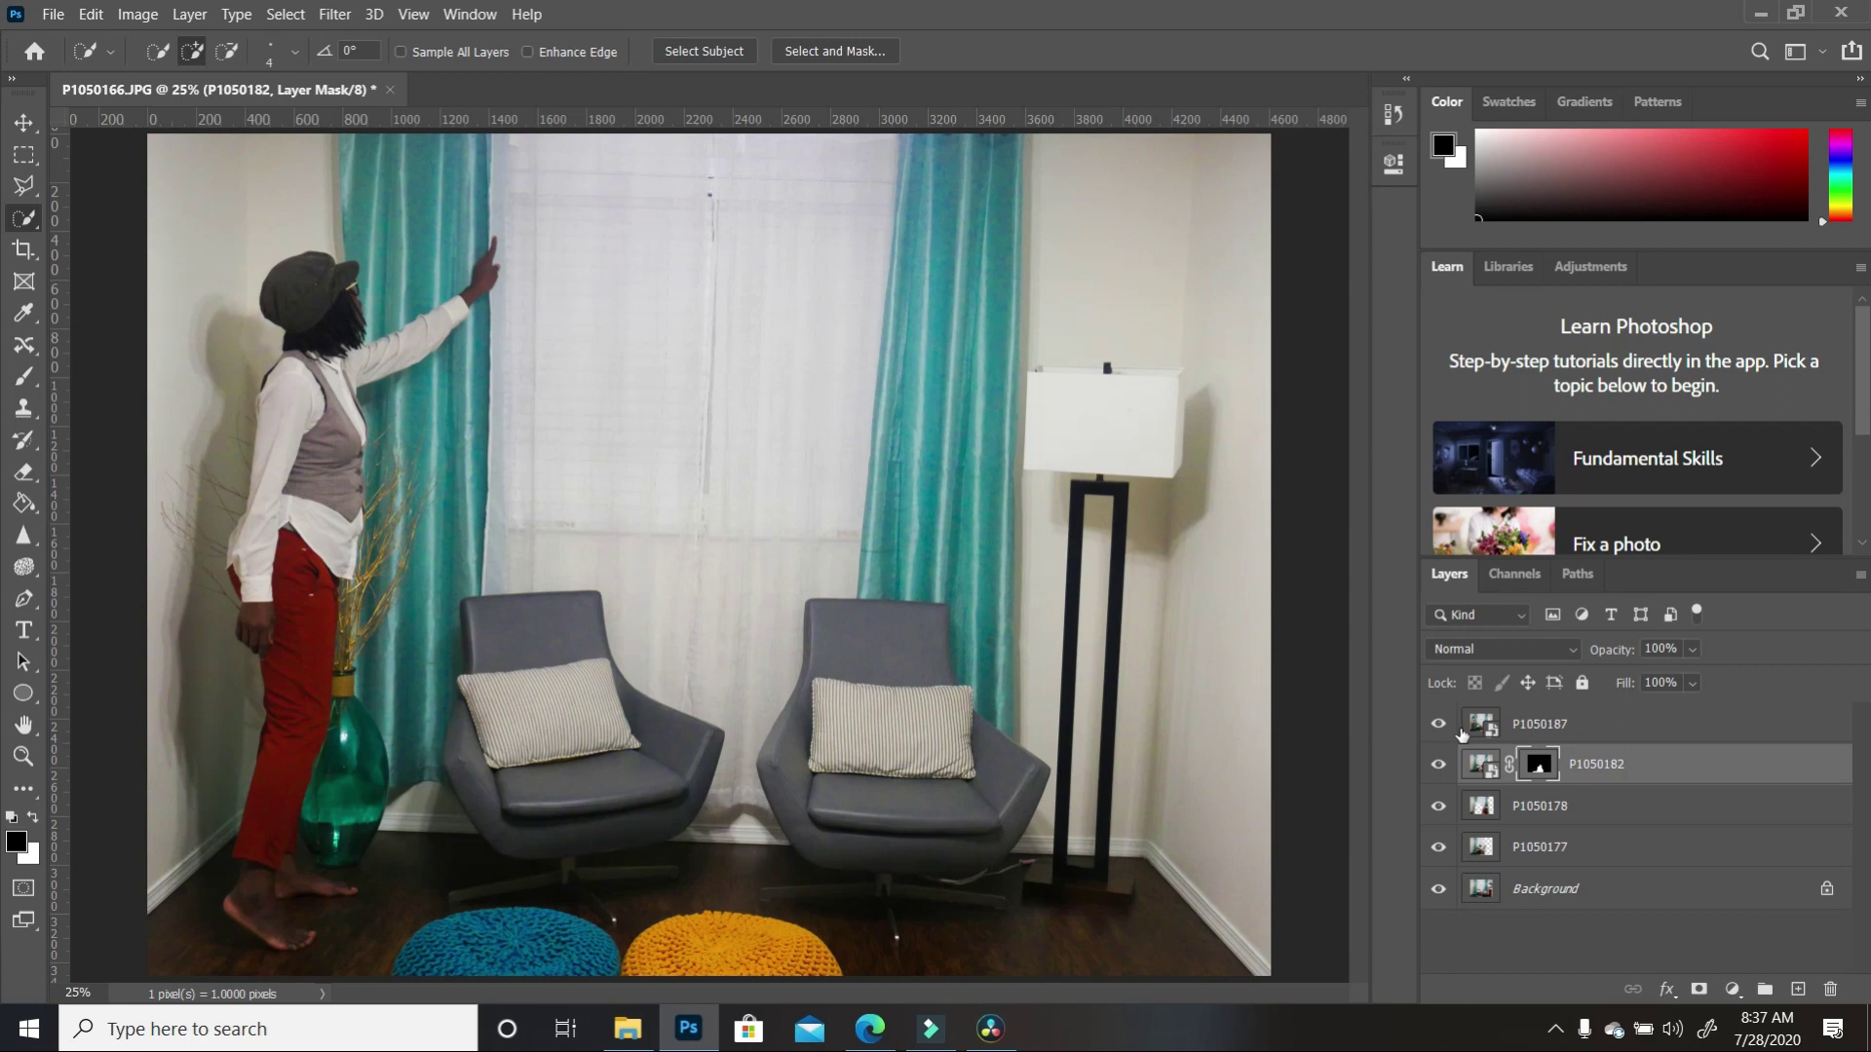
Step: On layer P1050187, trace a polygonal lasso around the woman's hat, raised arm and hand
{"action": "left_click", "coordinate": [1546, 727]}
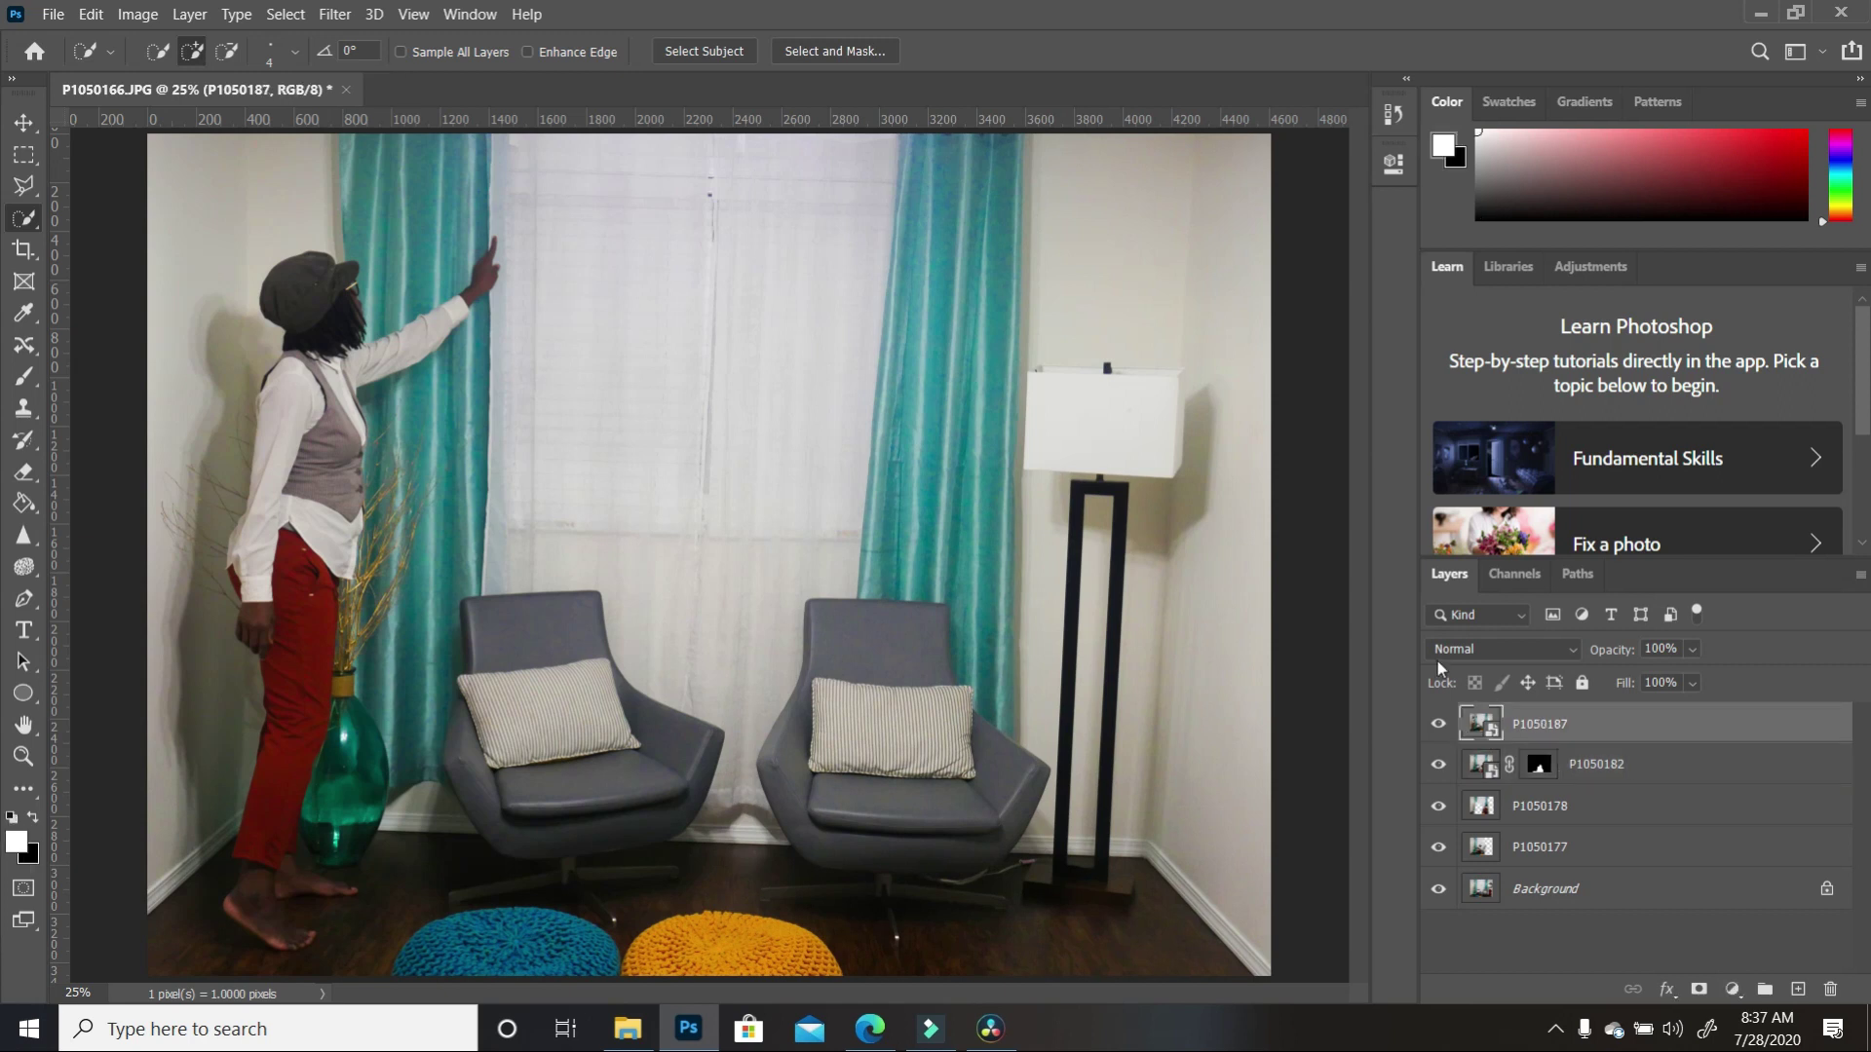
{"action": "left_click", "coordinate": [23, 191]}
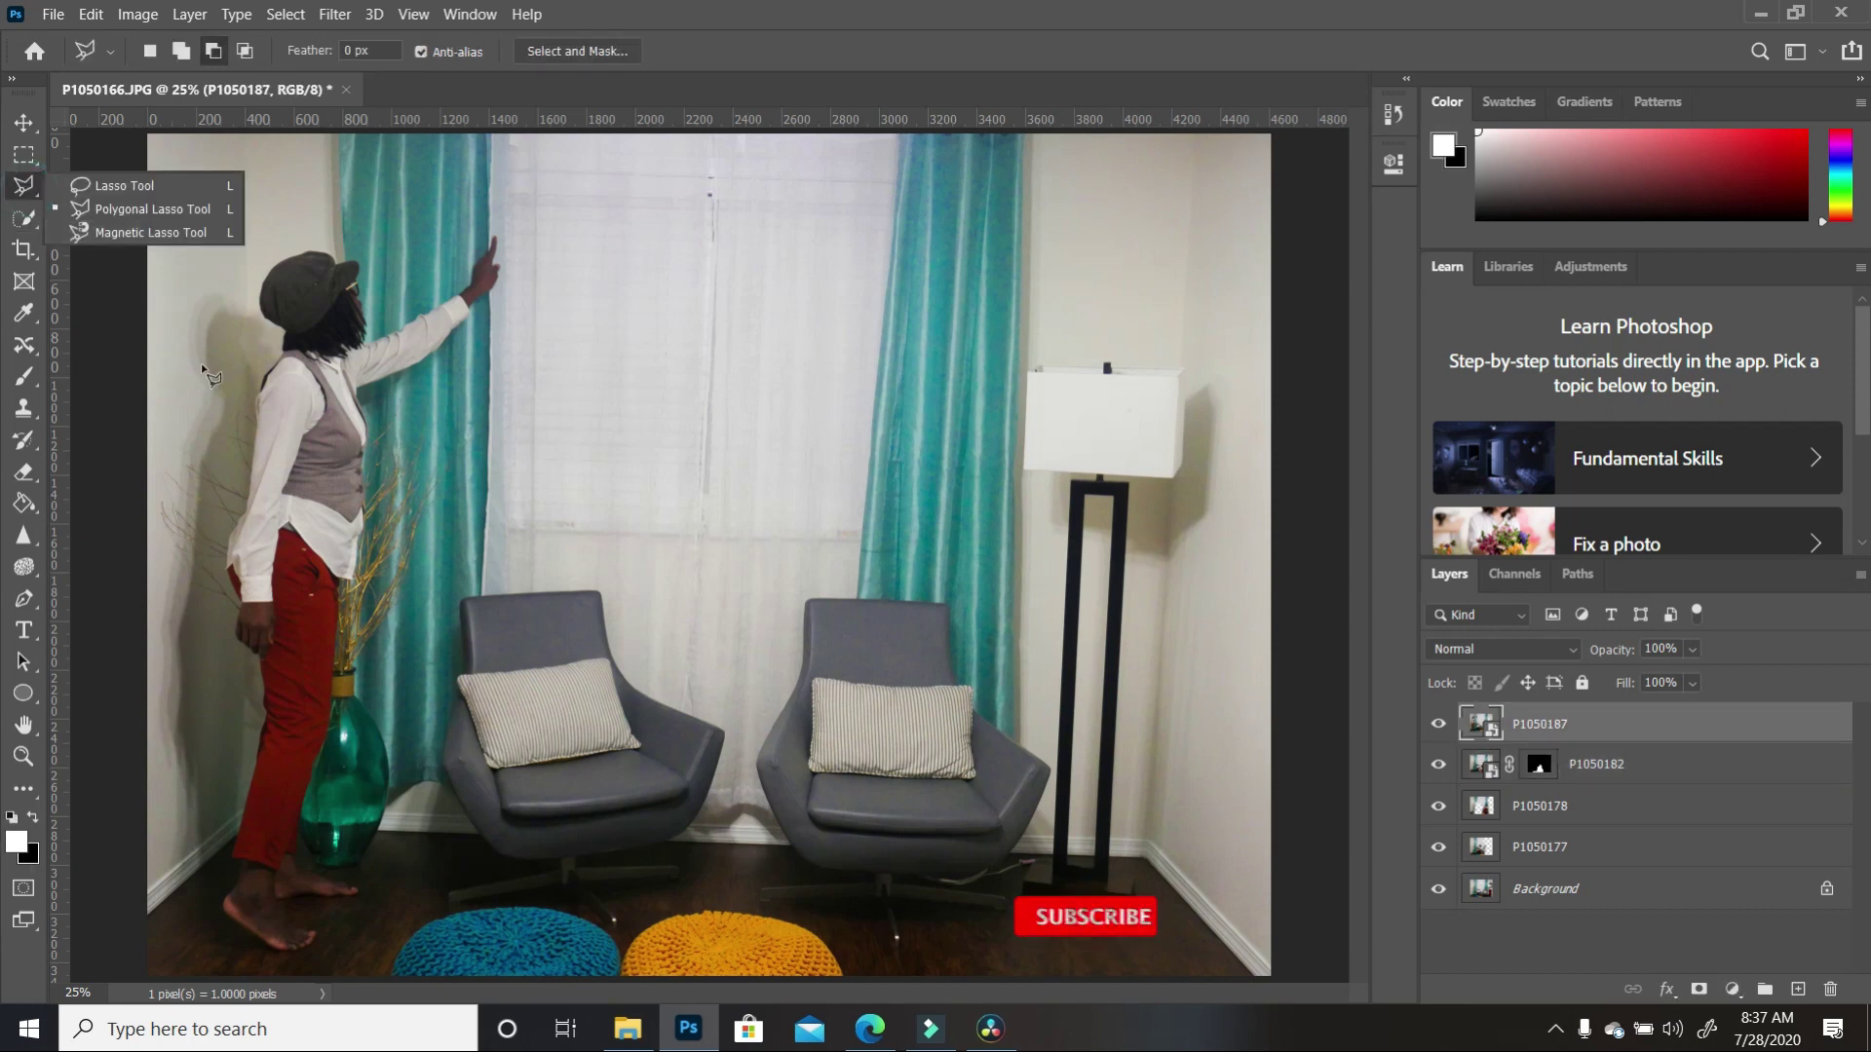
{"action": "left_click", "coordinate": [220, 262]}
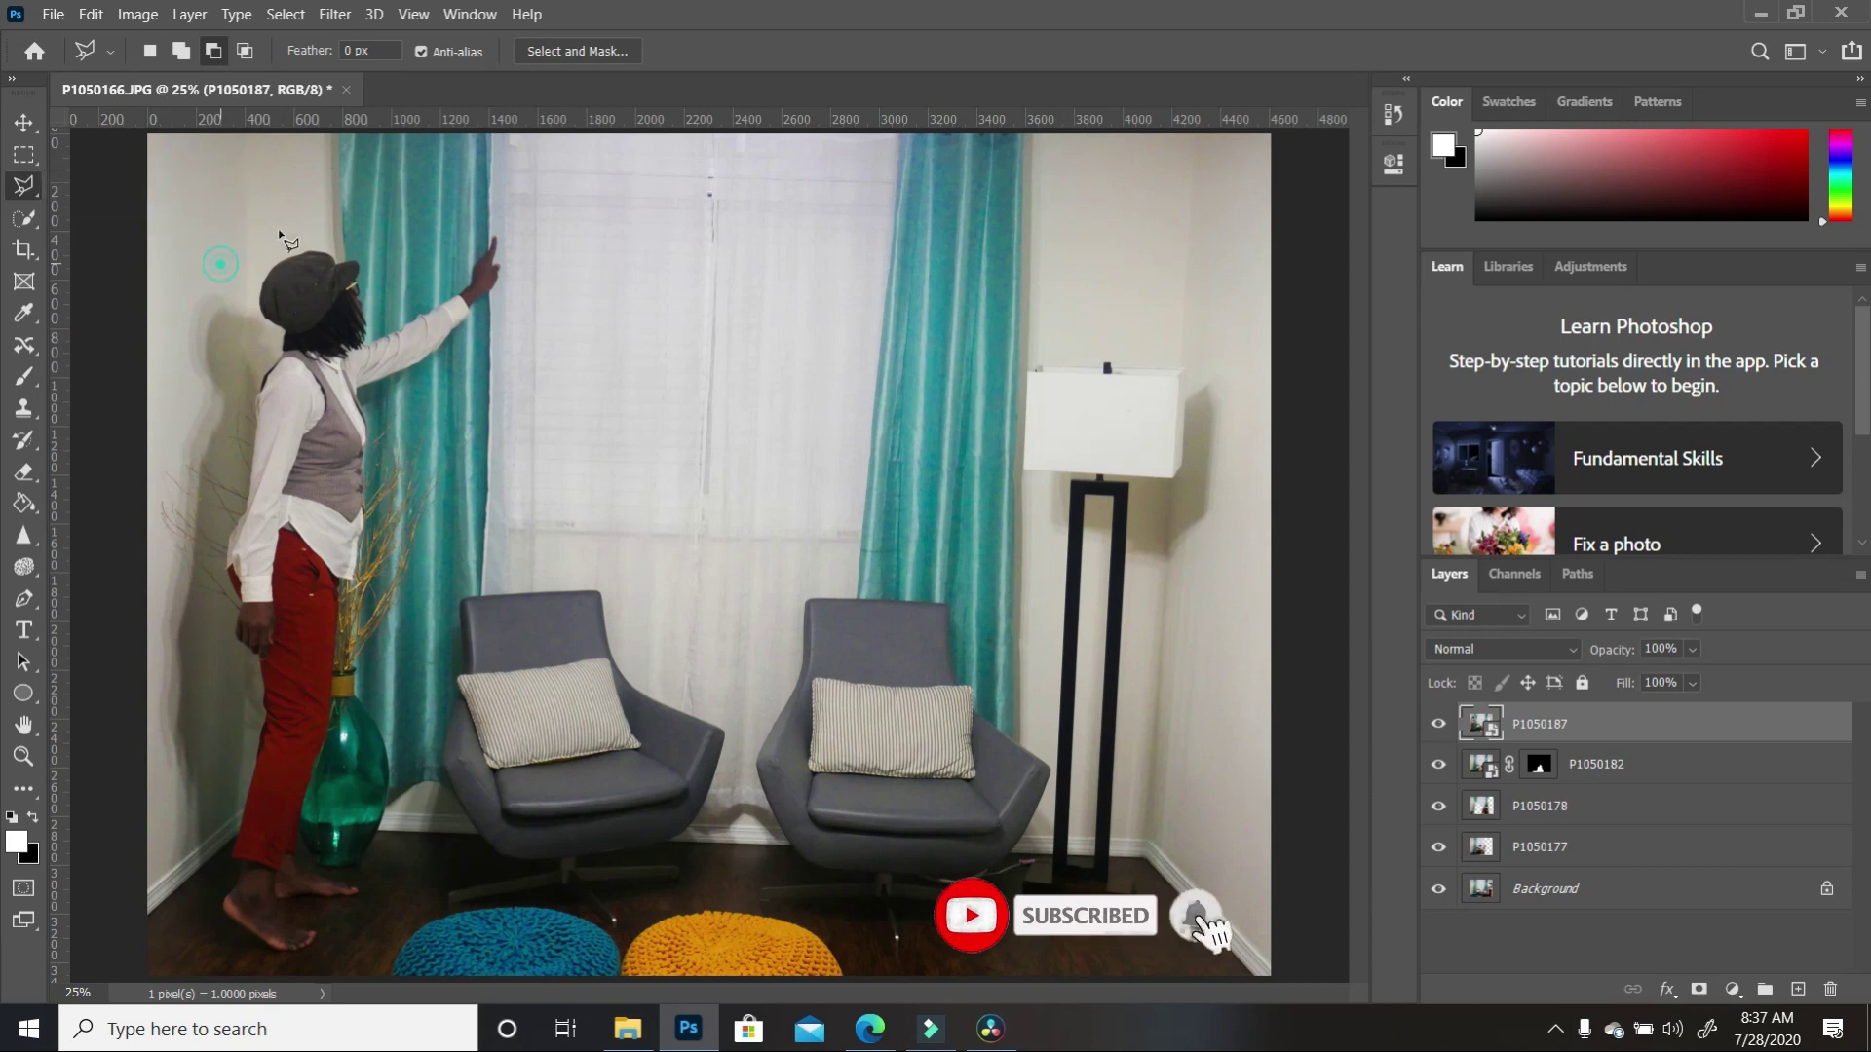
{"action": "left_click", "coordinate": [371, 225]}
{"action": "left_click", "coordinate": [409, 263]}
{"action": "left_click", "coordinate": [437, 244]}
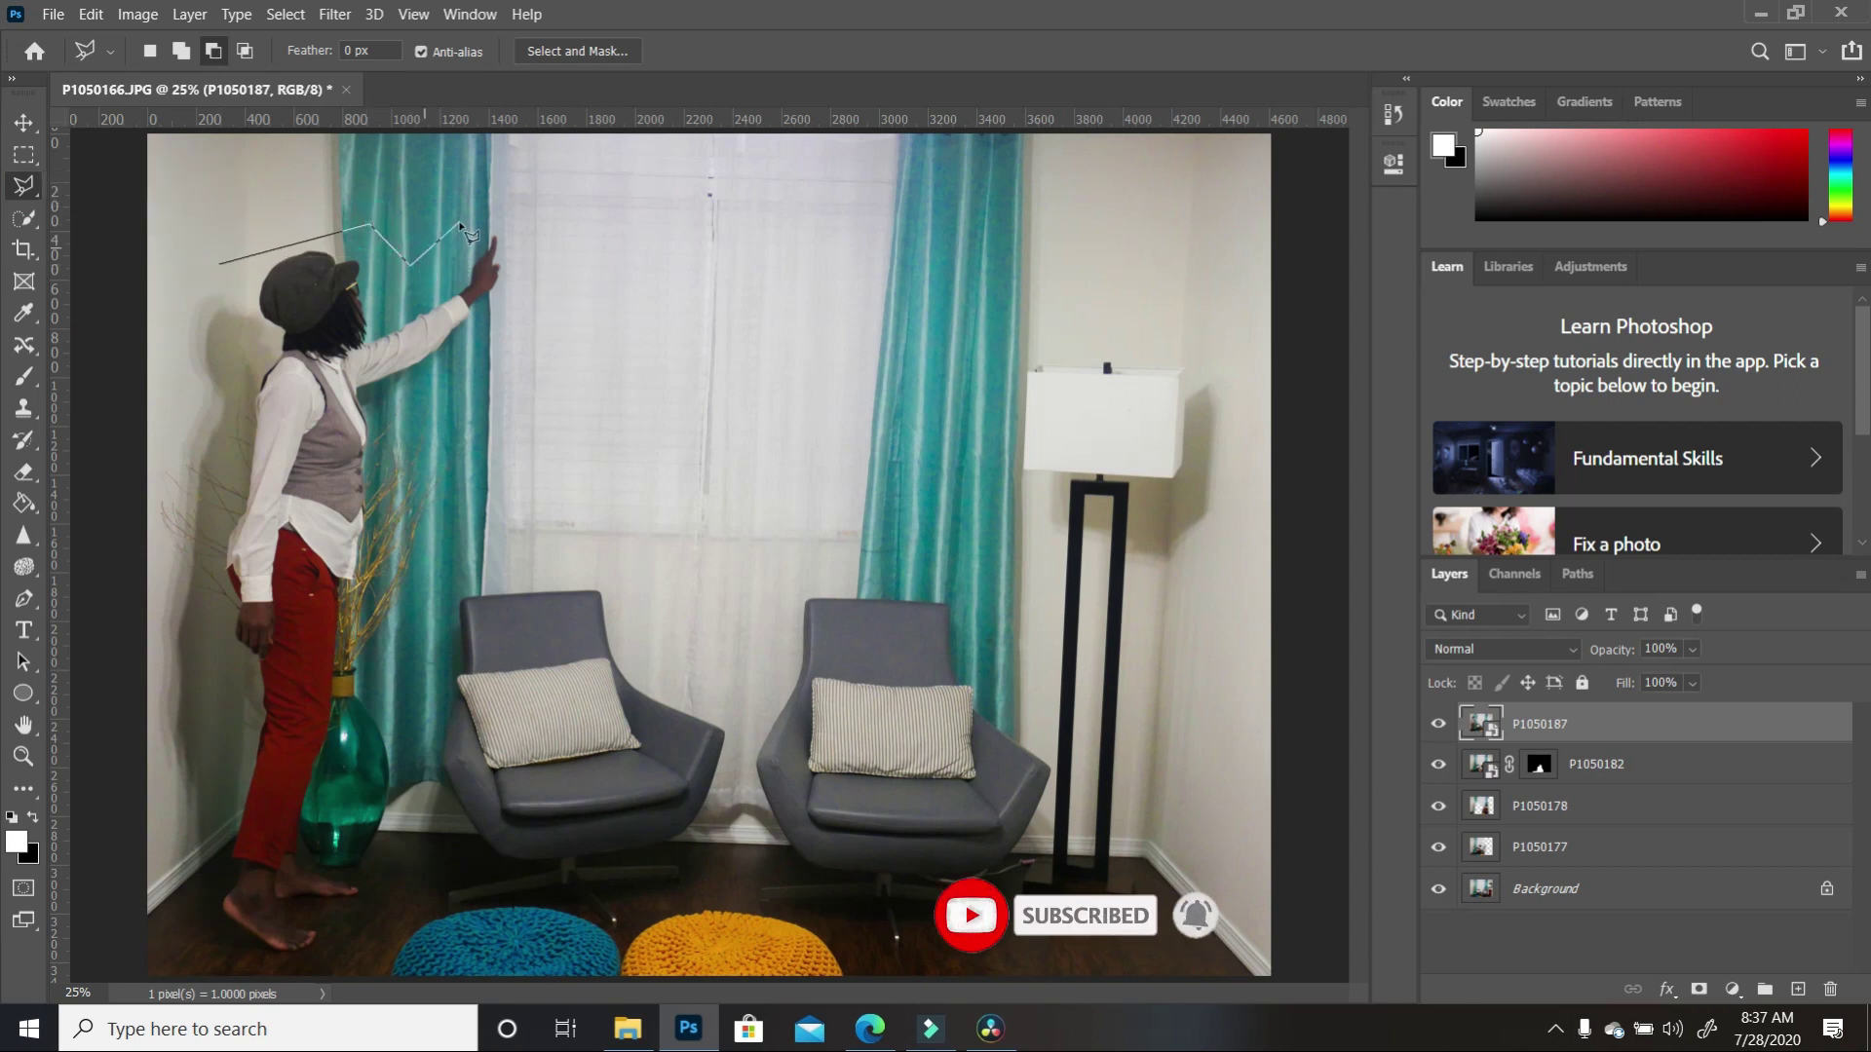
{"action": "left_click", "coordinate": [465, 228]}
{"action": "left_click", "coordinate": [504, 228]}
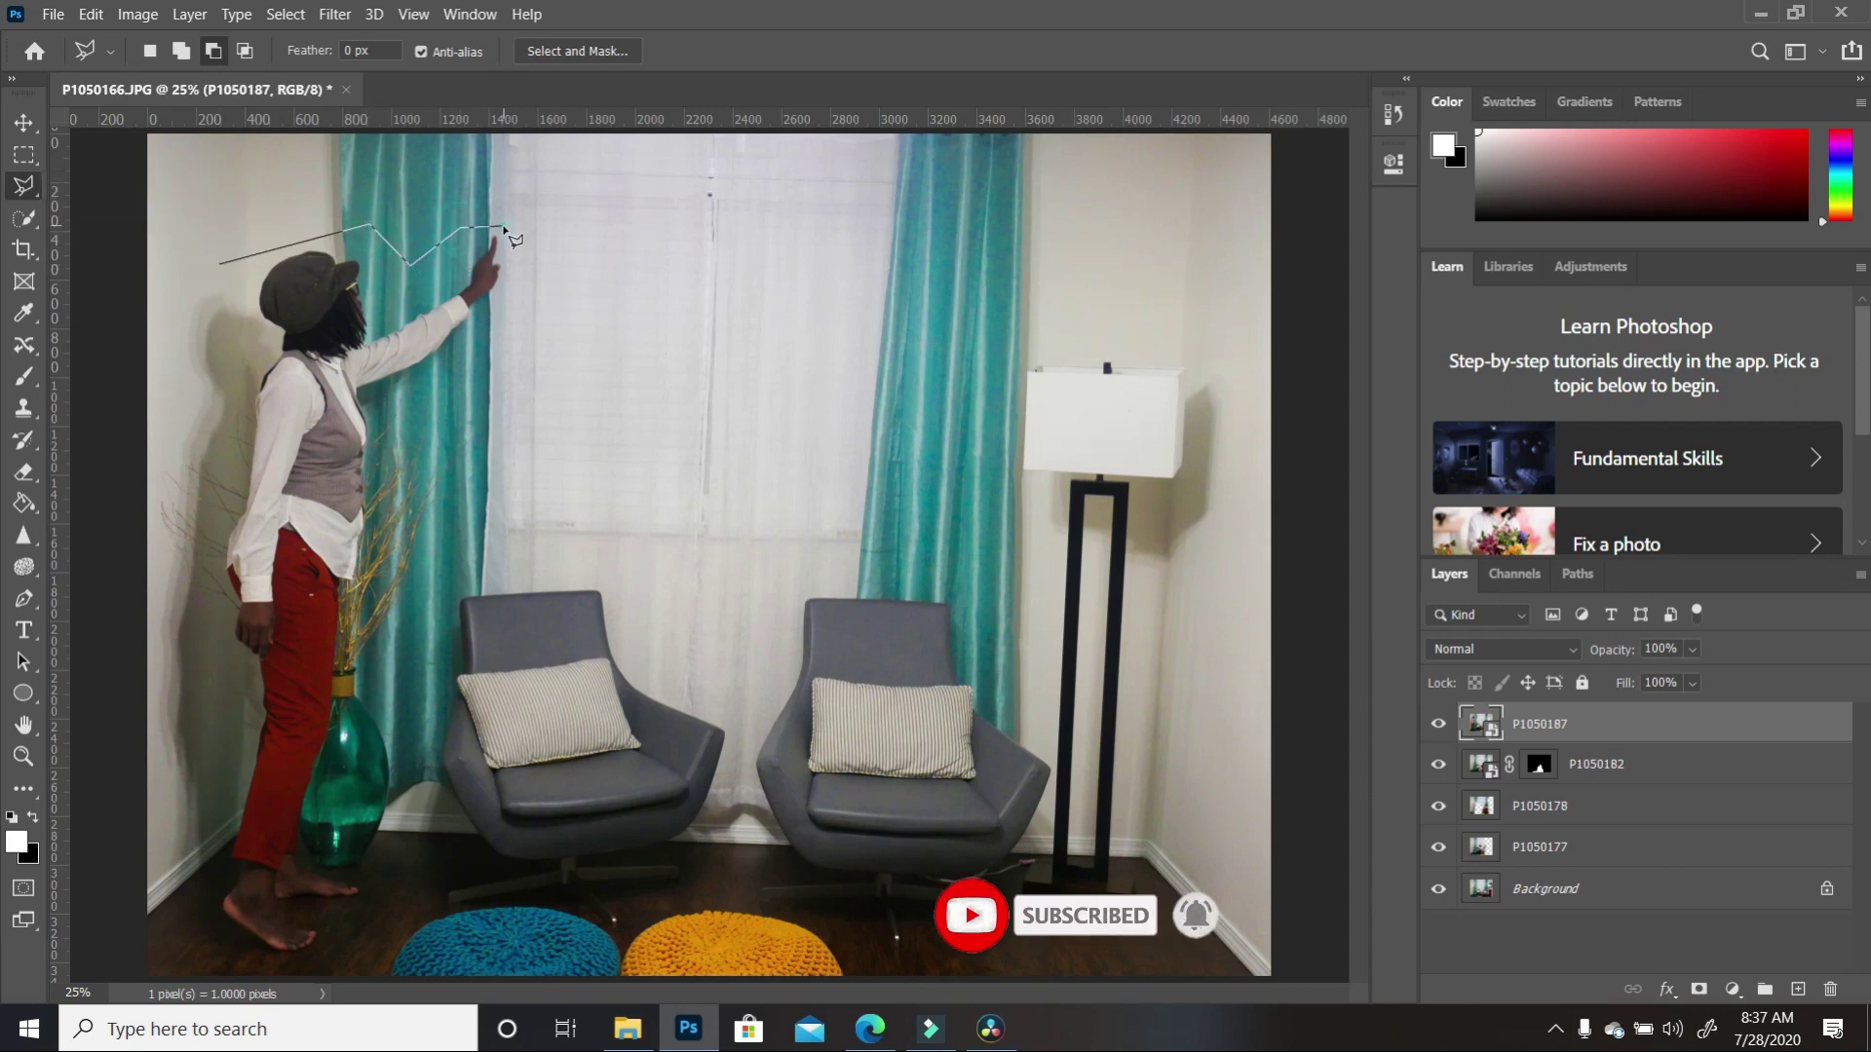
{"action": "left_click", "coordinate": [506, 288]}
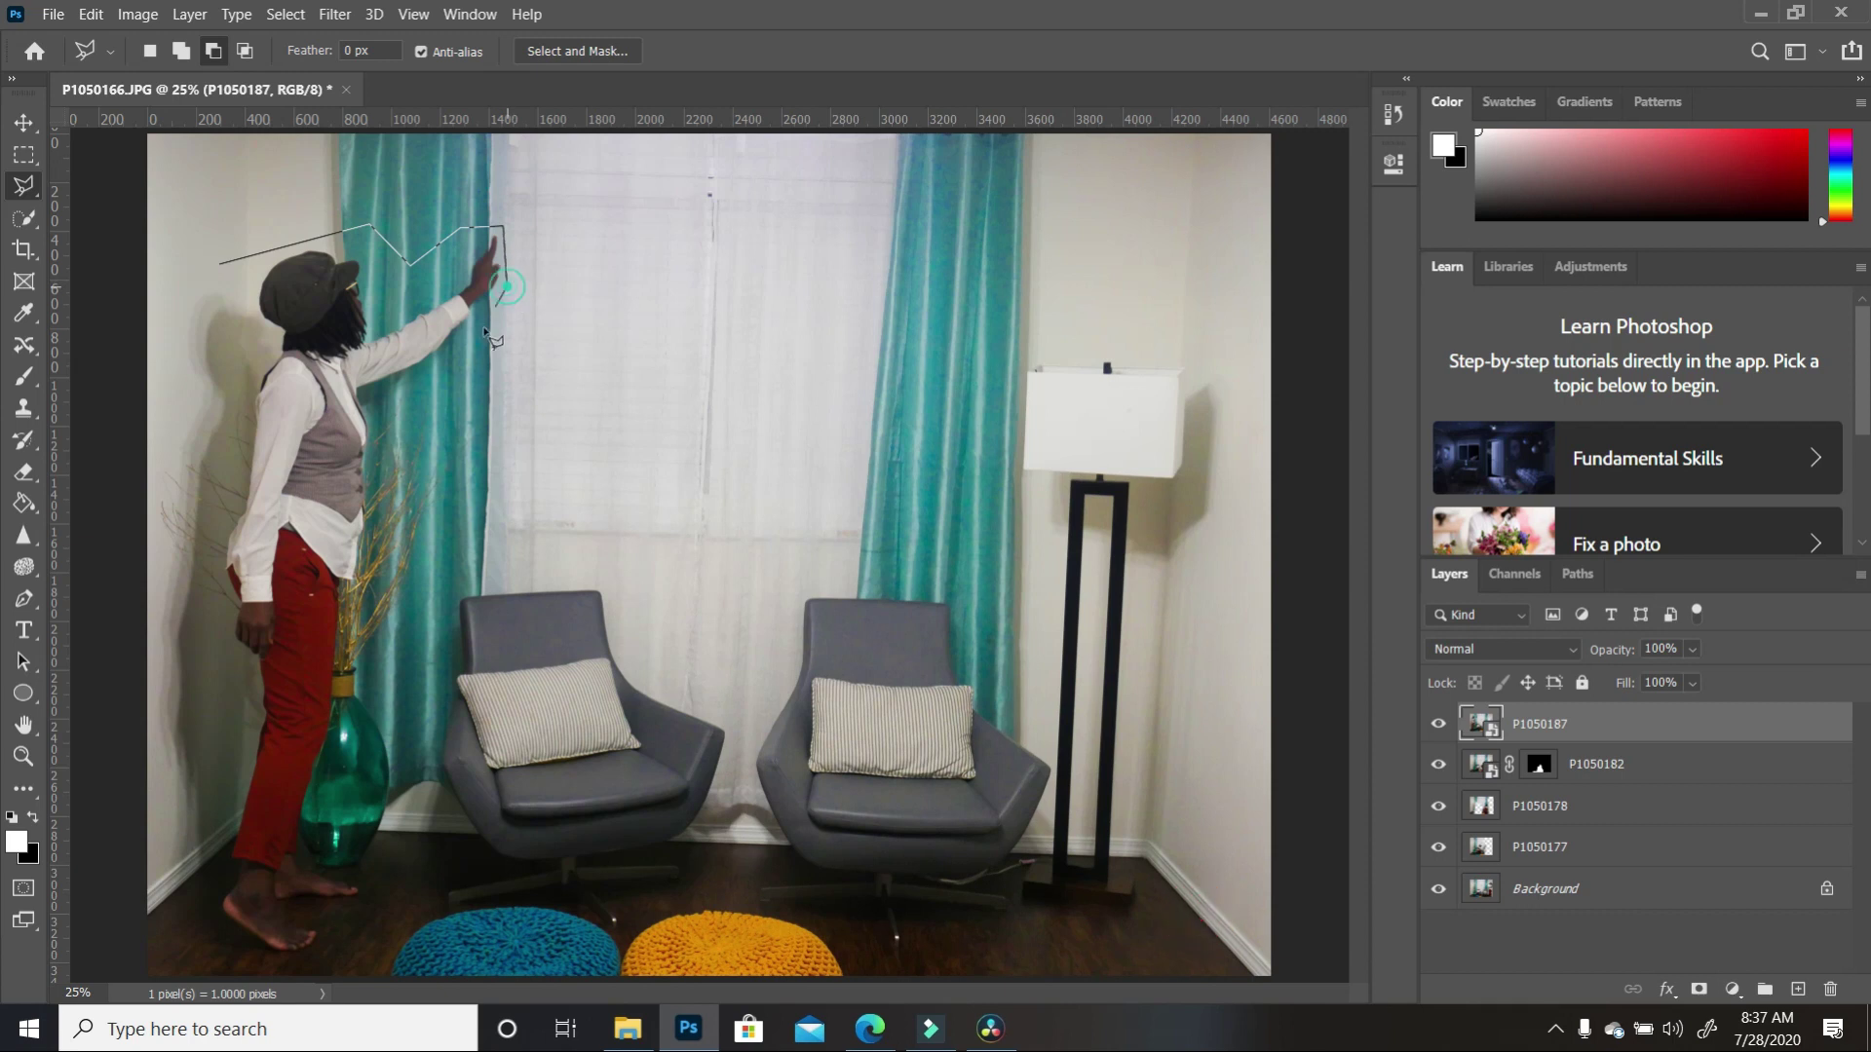
{"action": "left_click", "coordinate": [445, 356]}
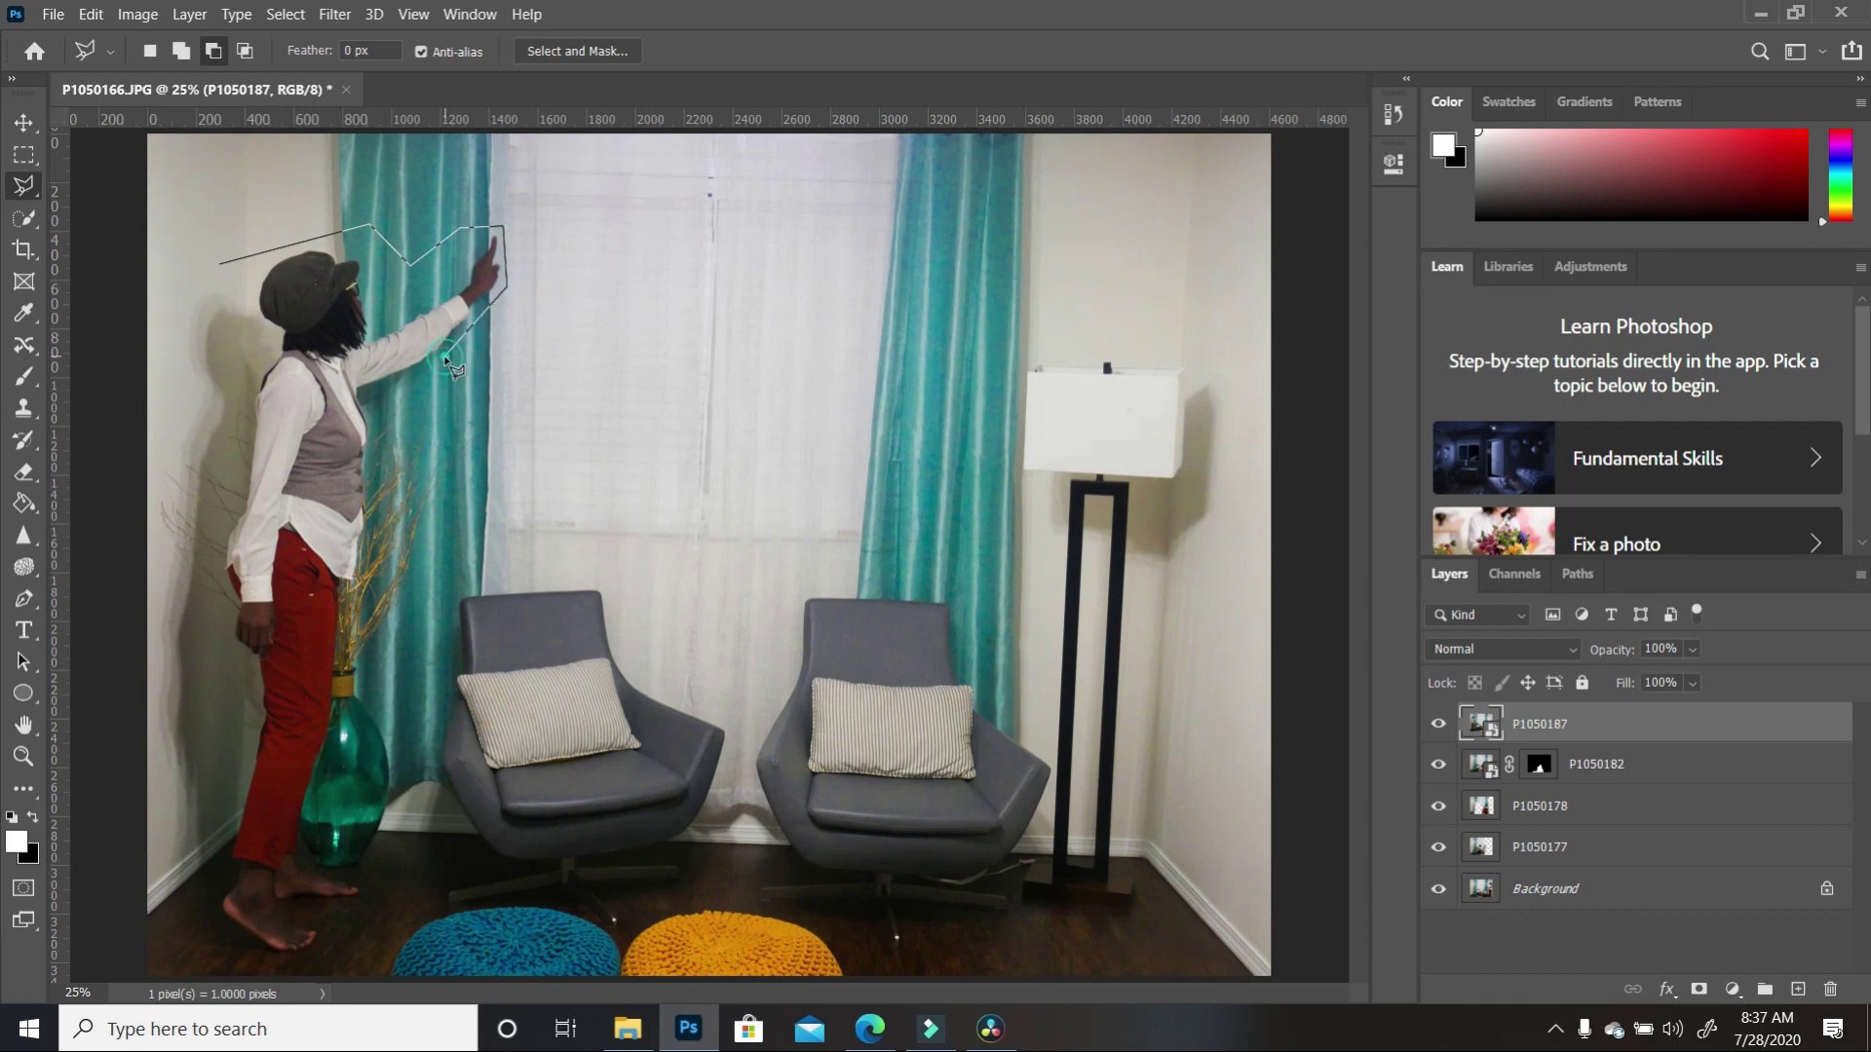
Step: Continue the outline down the curtain and around the bottom, right, top and left canvas edges
{"action": "left_click", "coordinate": [432, 544]}
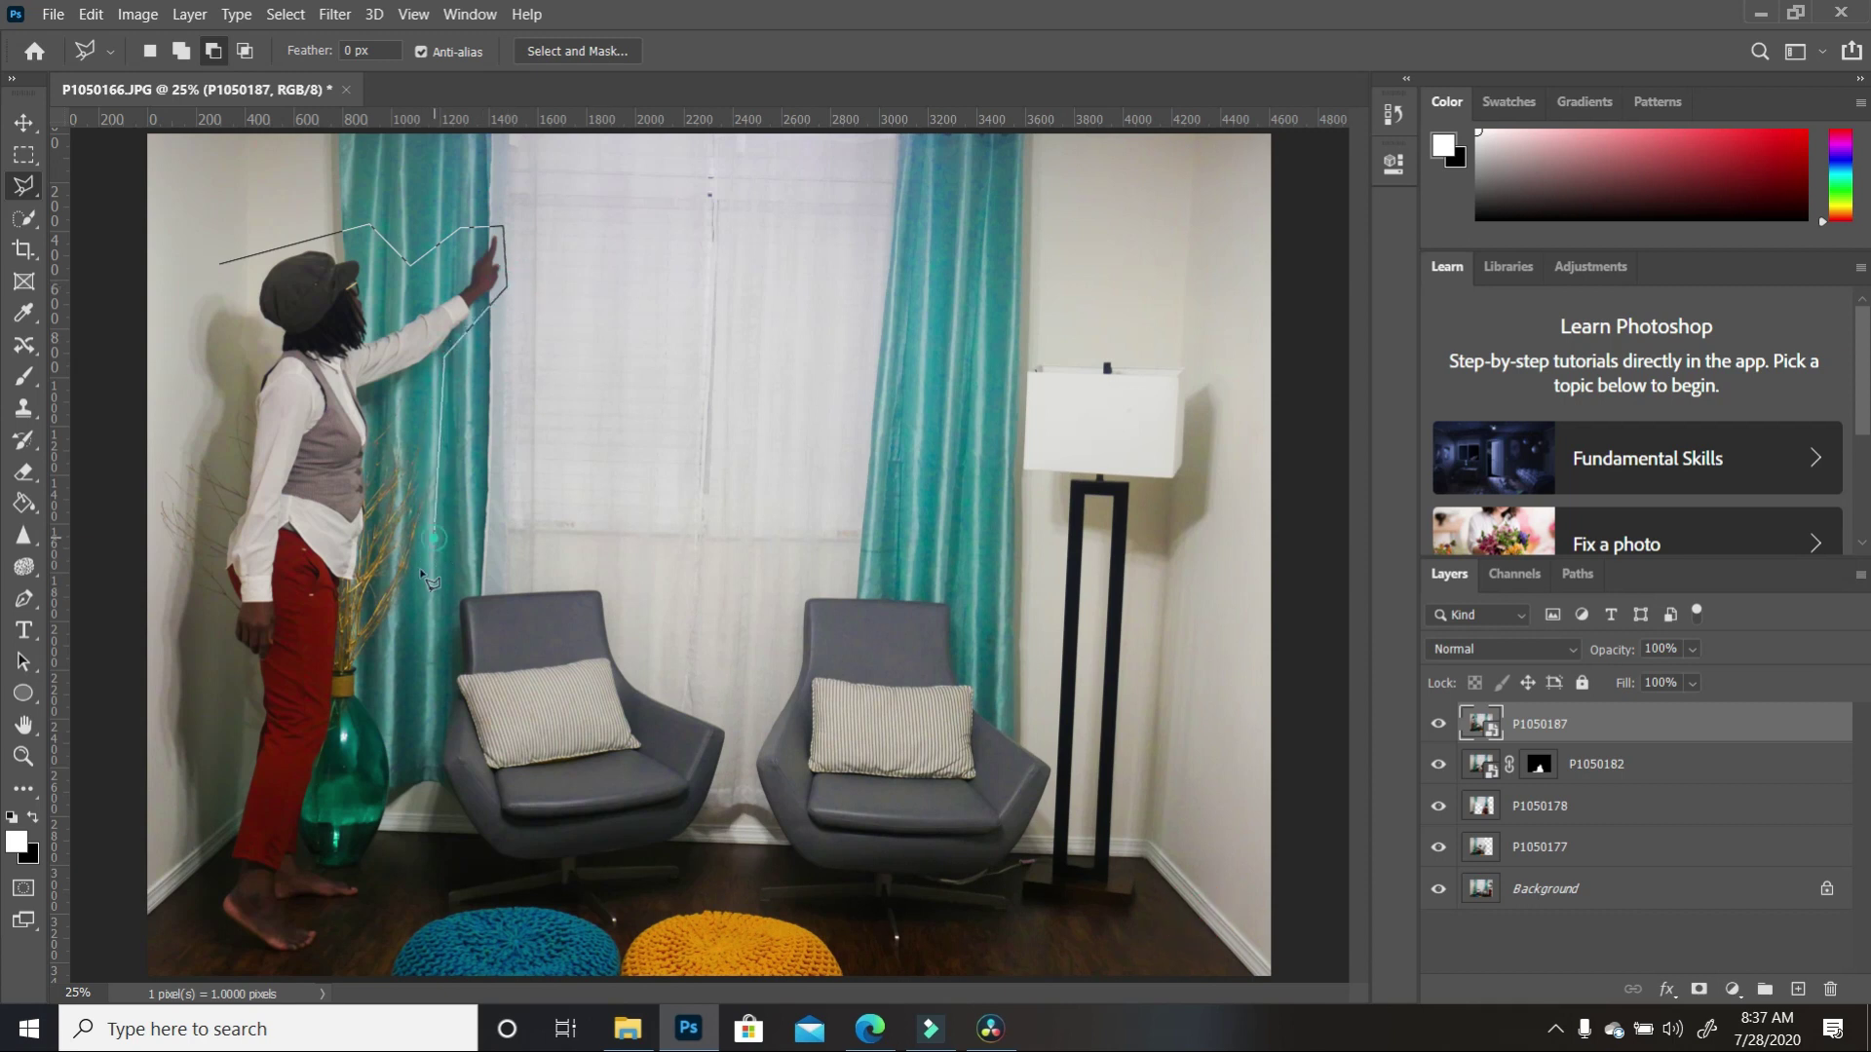
{"action": "left_click", "coordinate": [392, 979]}
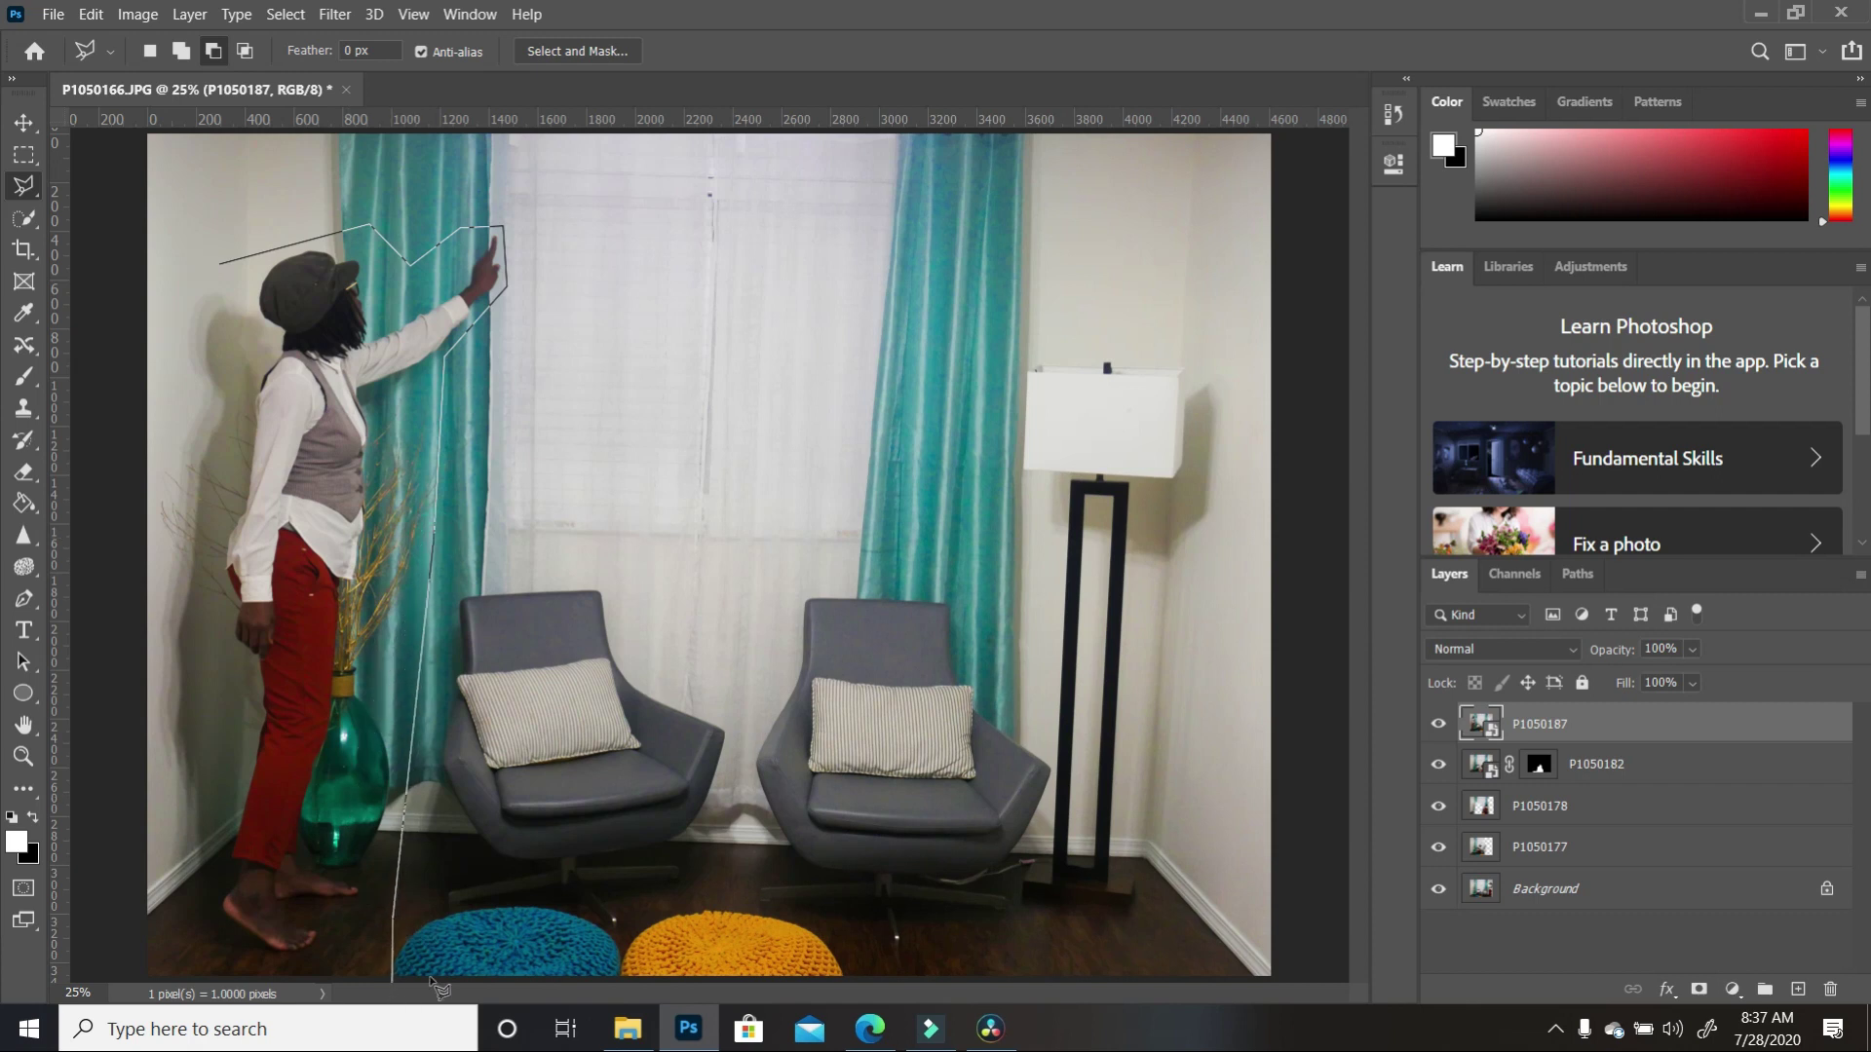
{"action": "left_click", "coordinate": [1303, 982]}
{"action": "left_click", "coordinate": [1283, 135]}
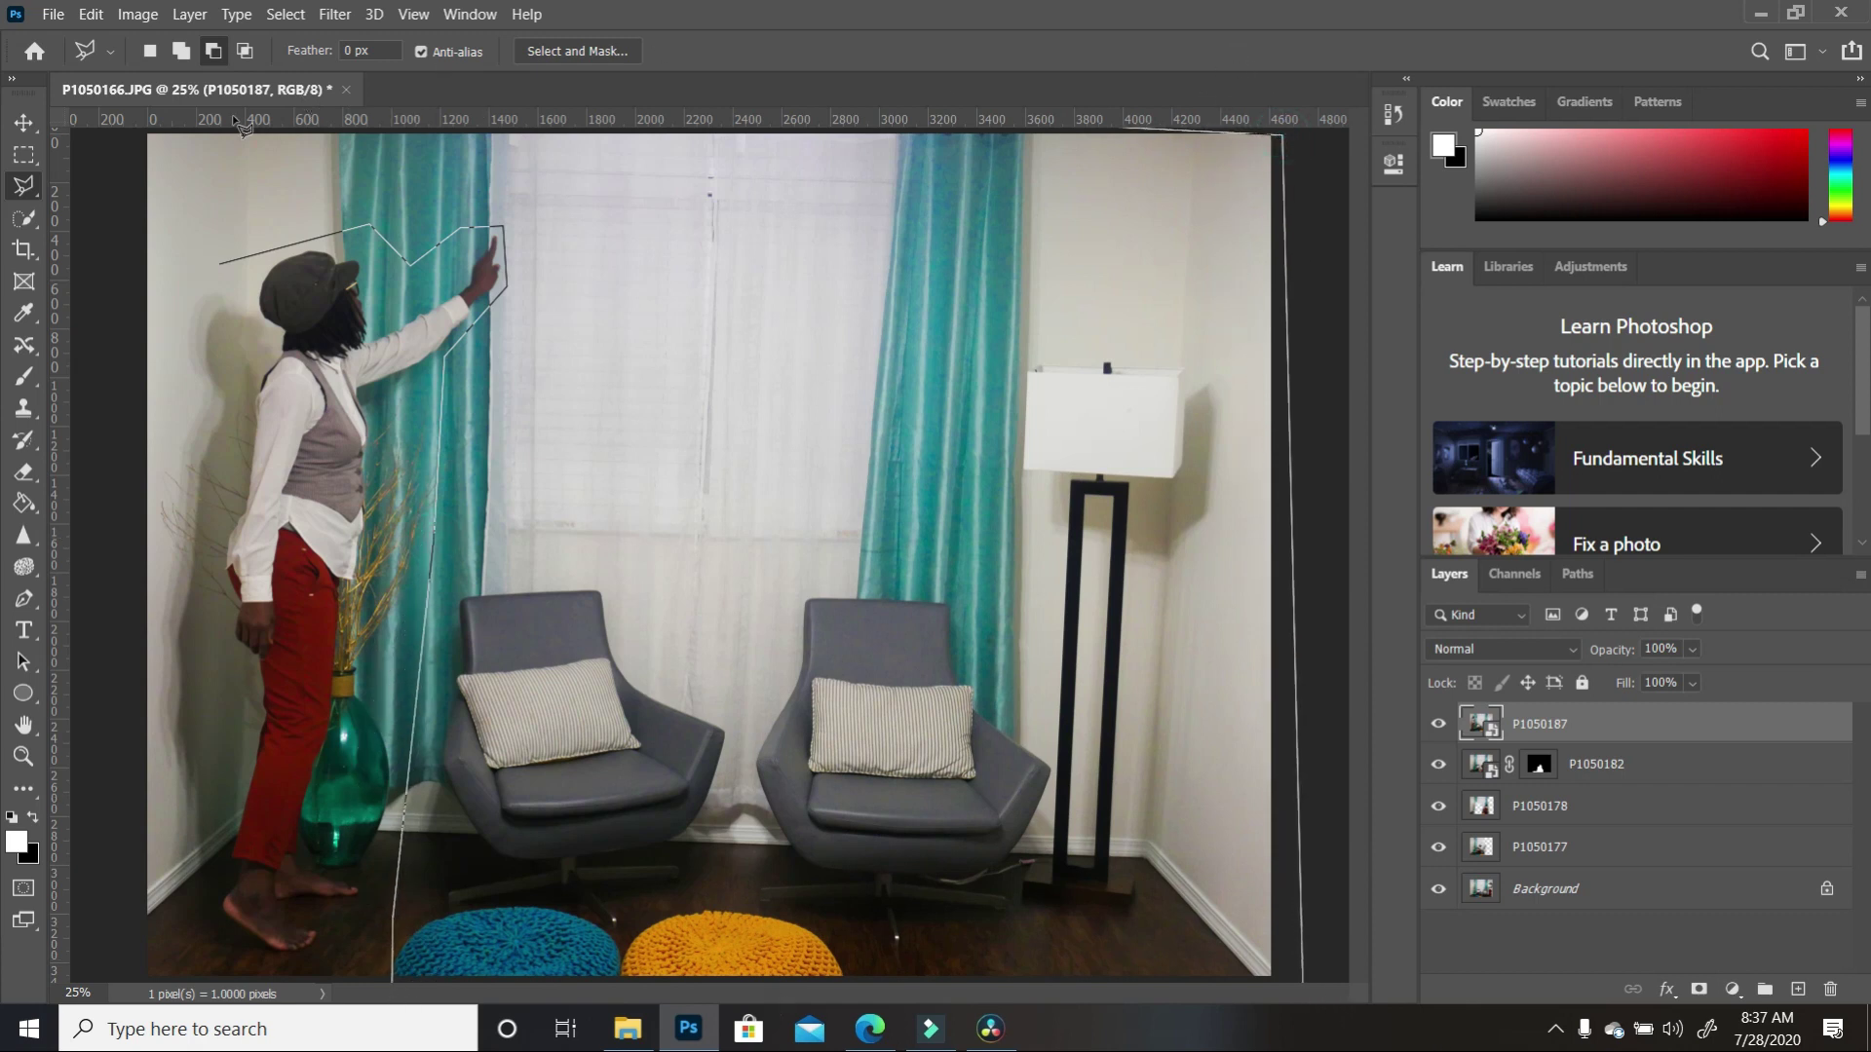
{"action": "left_click", "coordinate": [144, 132]}
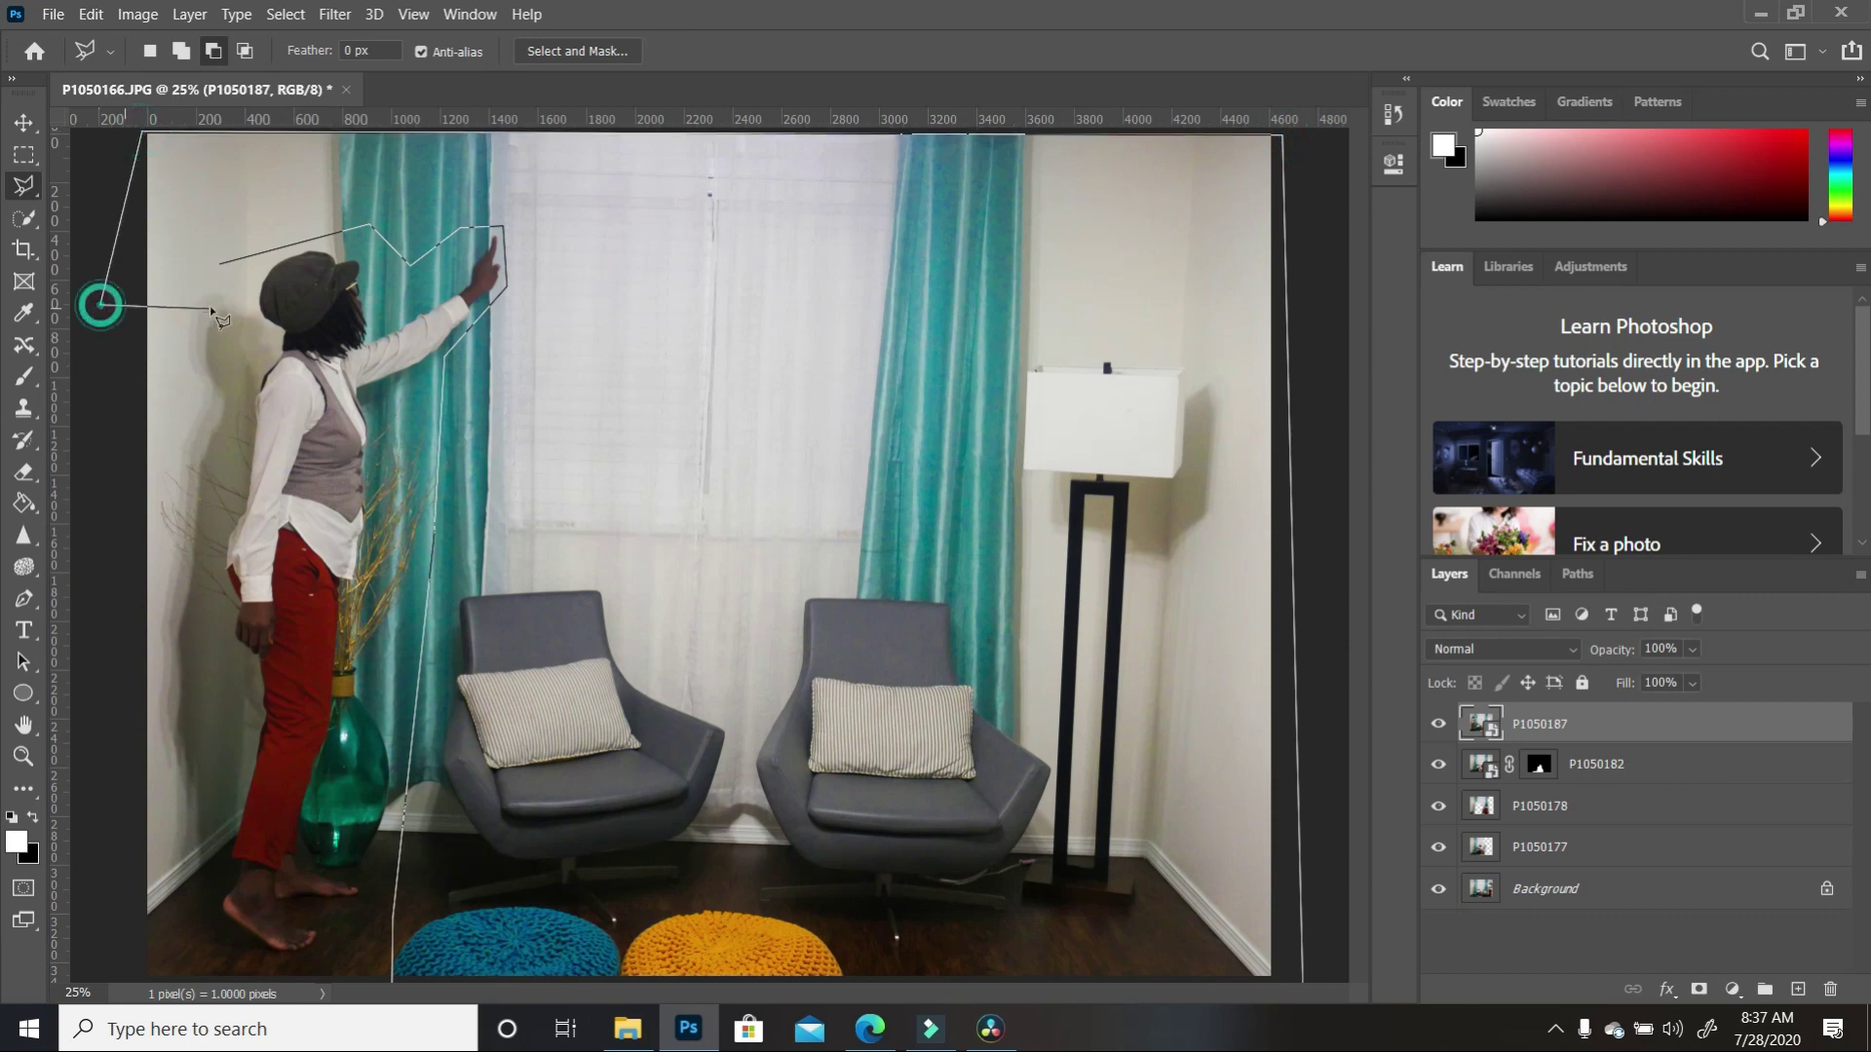
{"action": "left_click", "coordinate": [100, 303]}
Step: Close the selection, rasterize P1050187, and erase over the chairs and lamp to reveal the other poses
{"action": "left_click", "coordinate": [223, 264]}
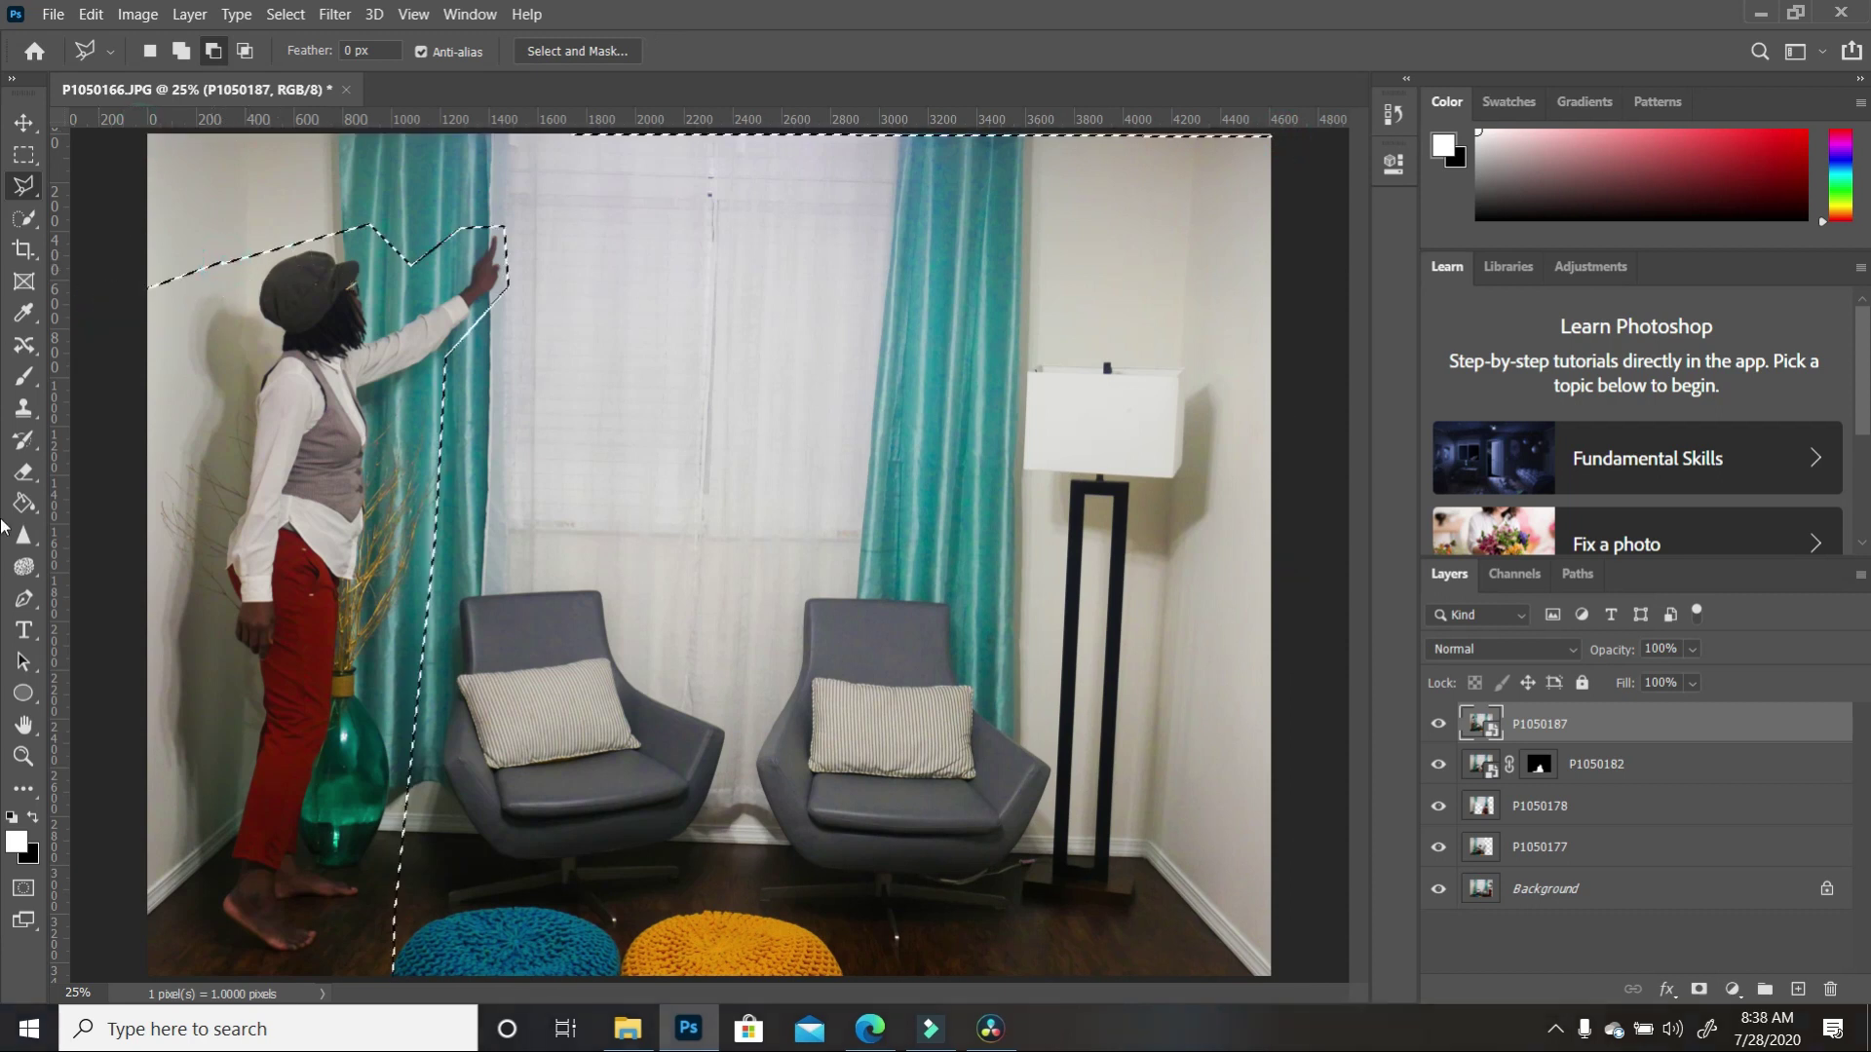
{"action": "left_click", "coordinate": [25, 473]}
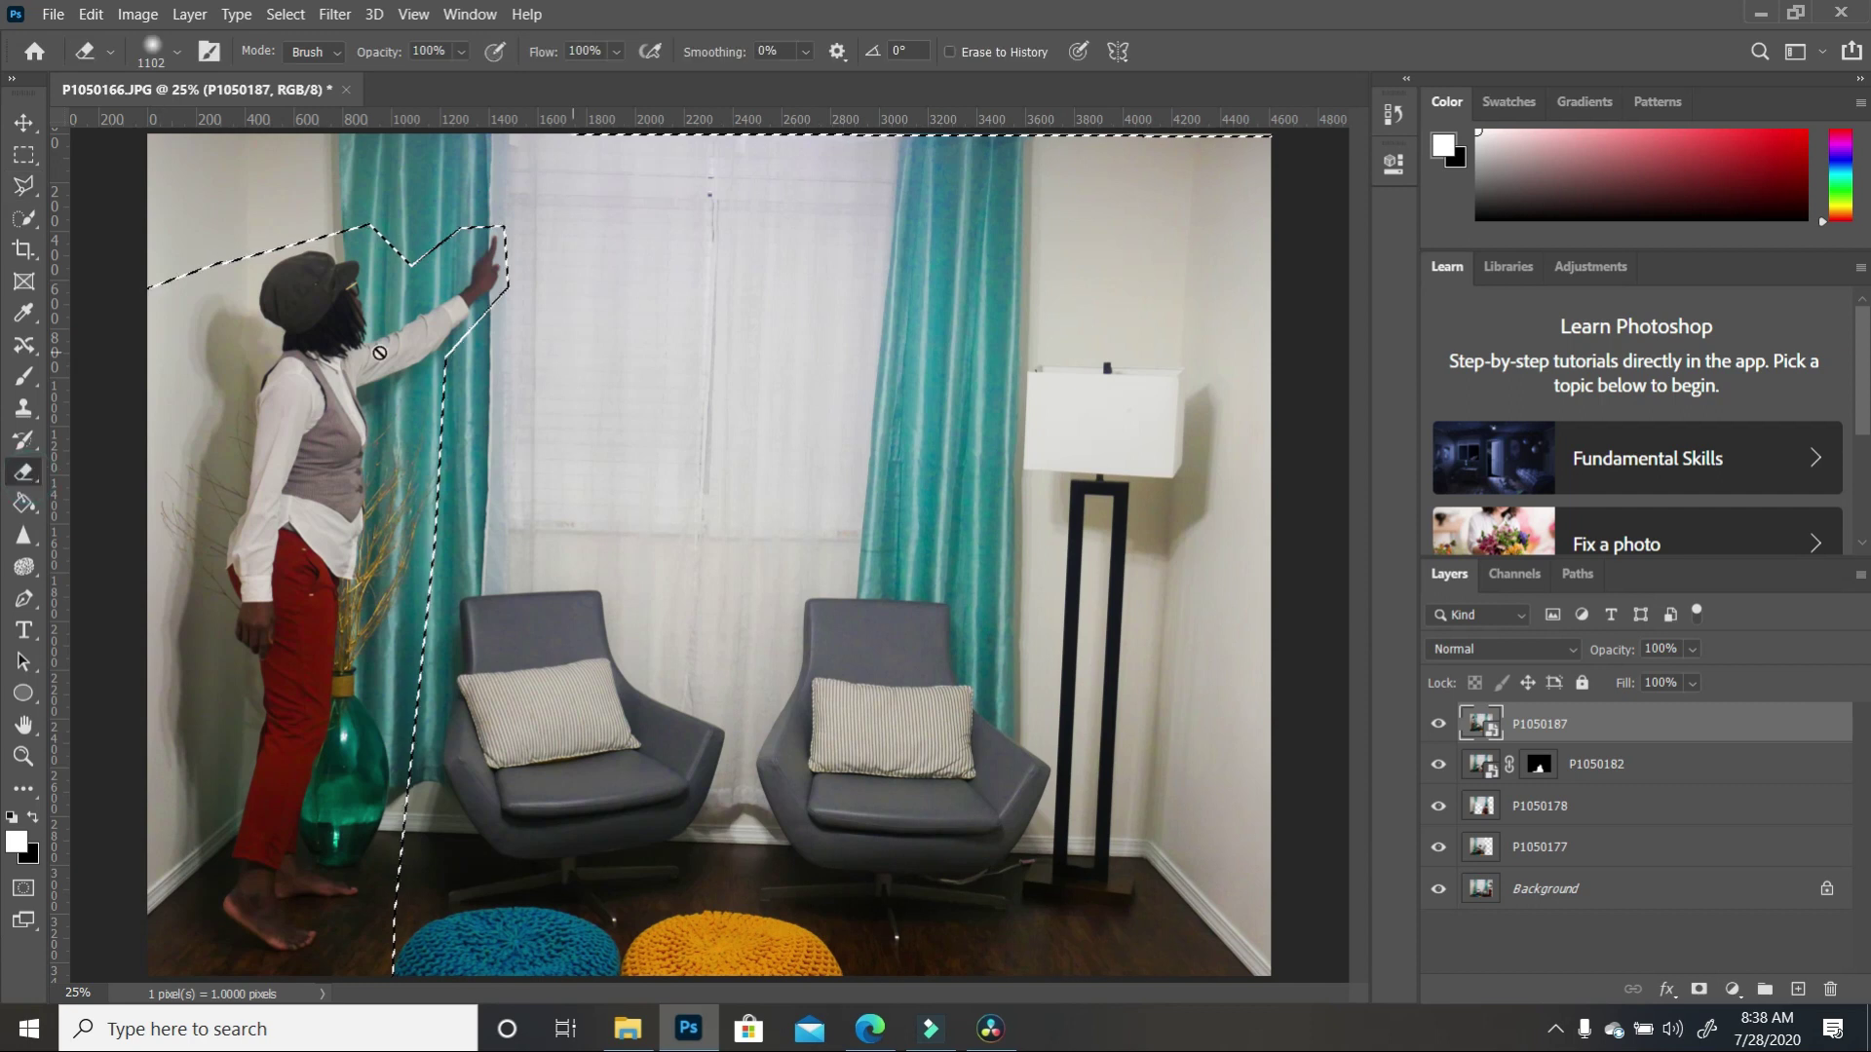
{"action": "left_click", "coordinate": [637, 369]}
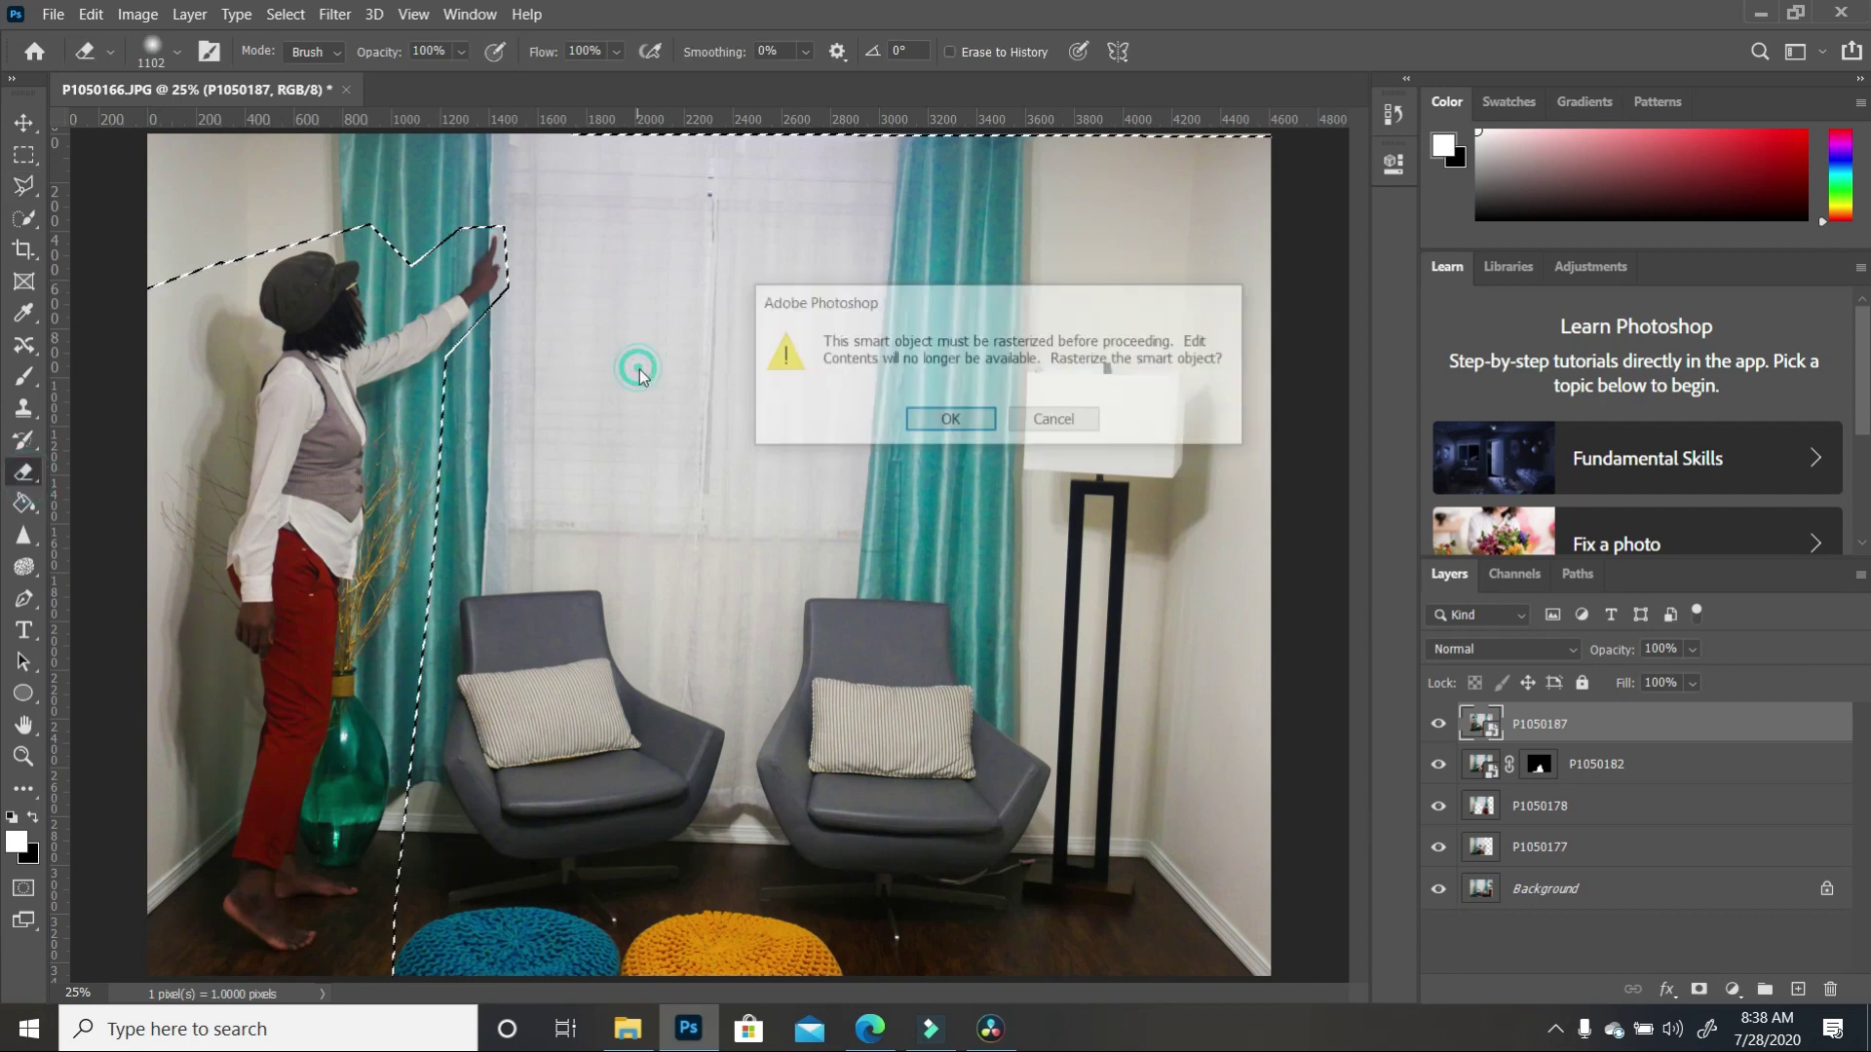
{"action": "left_click", "coordinate": [953, 418]}
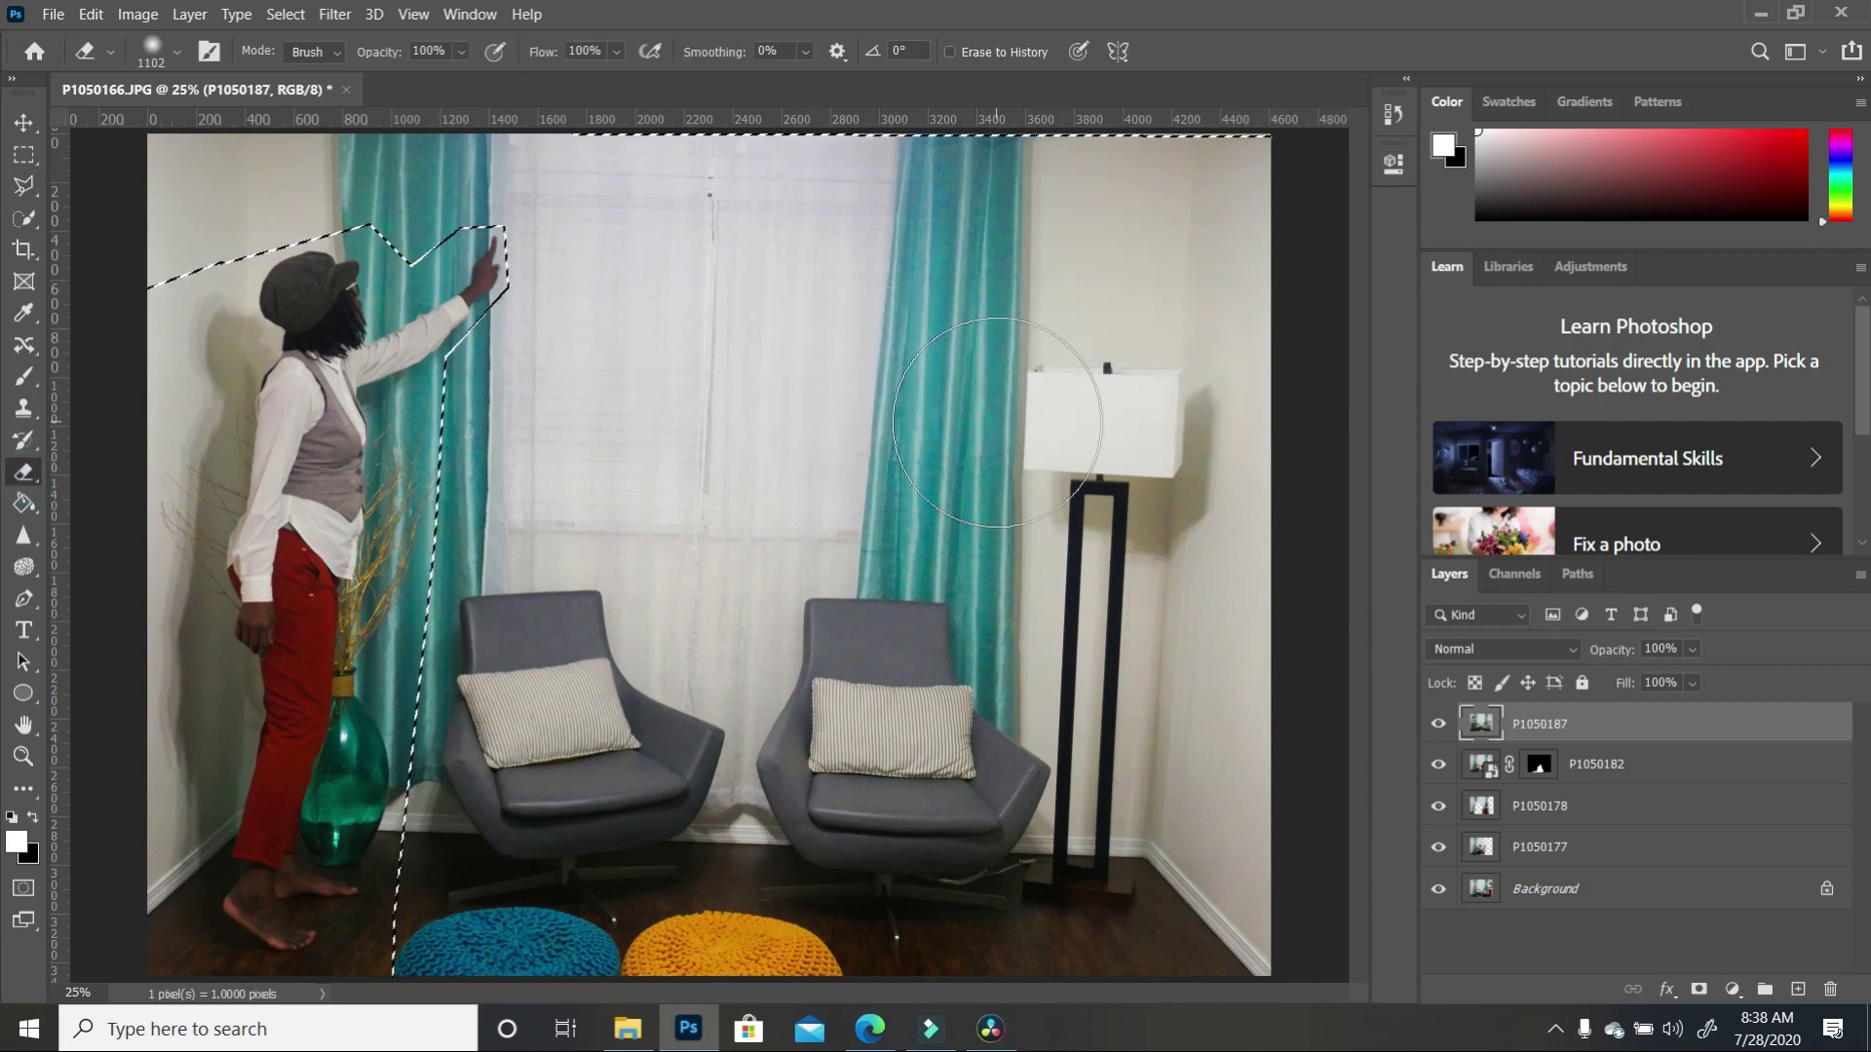
{"action": "mouse_move", "coordinate": [584, 760]}
{"action": "left_mouse_down"}
{"action": "mouse_move", "coordinate": [584, 683]}
{"action": "mouse_move", "coordinate": [321, 823]}
{"action": "mouse_move", "coordinate": [935, 546]}
{"action": "mouse_move", "coordinate": [643, 963]}
{"action": "mouse_move", "coordinate": [546, 936]}
{"action": "mouse_move", "coordinate": [779, 907]}
{"action": "mouse_move", "coordinate": [668, 312]}
{"action": "mouse_move", "coordinate": [1169, 935]}
{"action": "mouse_move", "coordinate": [1244, 543]}
{"action": "mouse_move", "coordinate": [1253, 585]}
{"action": "mouse_move", "coordinate": [1180, 612]}
{"action": "mouse_move", "coordinate": [1164, 643]}
{"action": "left_mouse_up"}
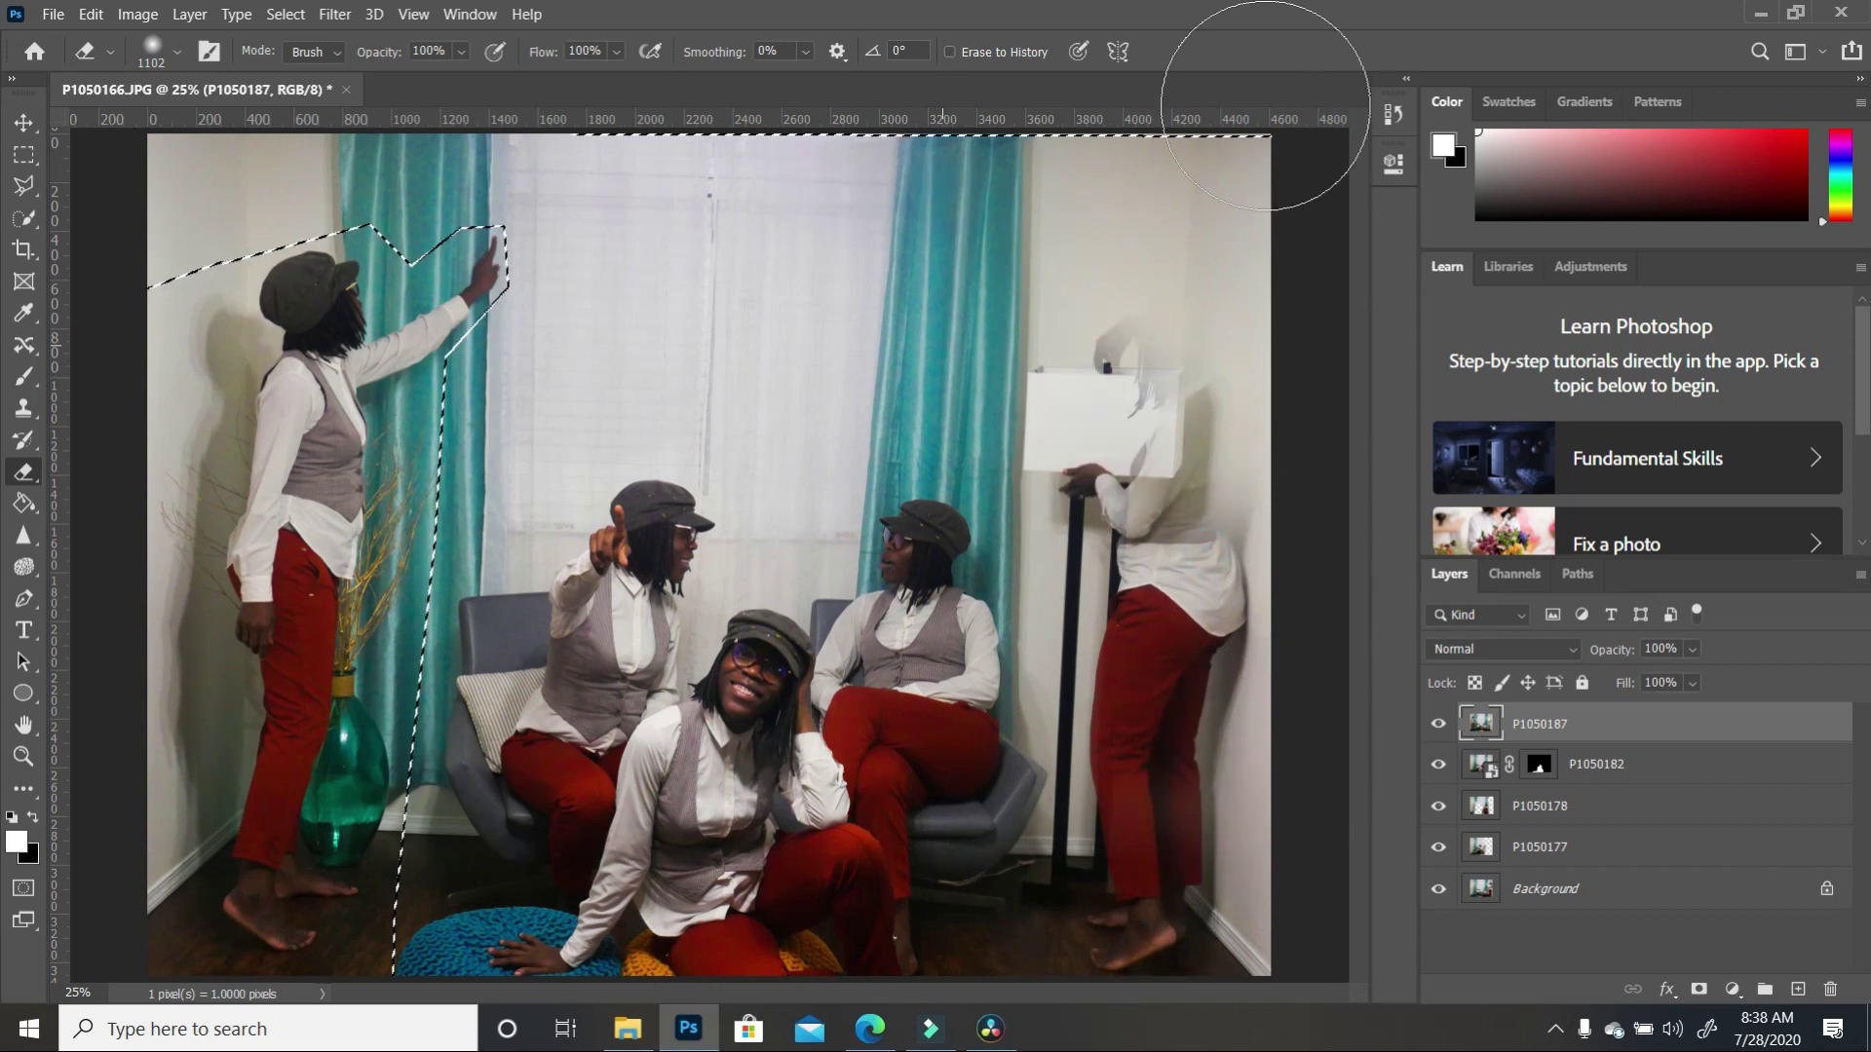
{"action": "mouse_move", "coordinate": [1120, 400]}
{"action": "left_mouse_down"}
{"action": "mouse_move", "coordinate": [1169, 439]}
{"action": "mouse_move", "coordinate": [1190, 669]}
{"action": "mouse_move", "coordinate": [1216, 303]}
{"action": "mouse_move", "coordinate": [1287, 248]}
{"action": "left_mouse_up"}
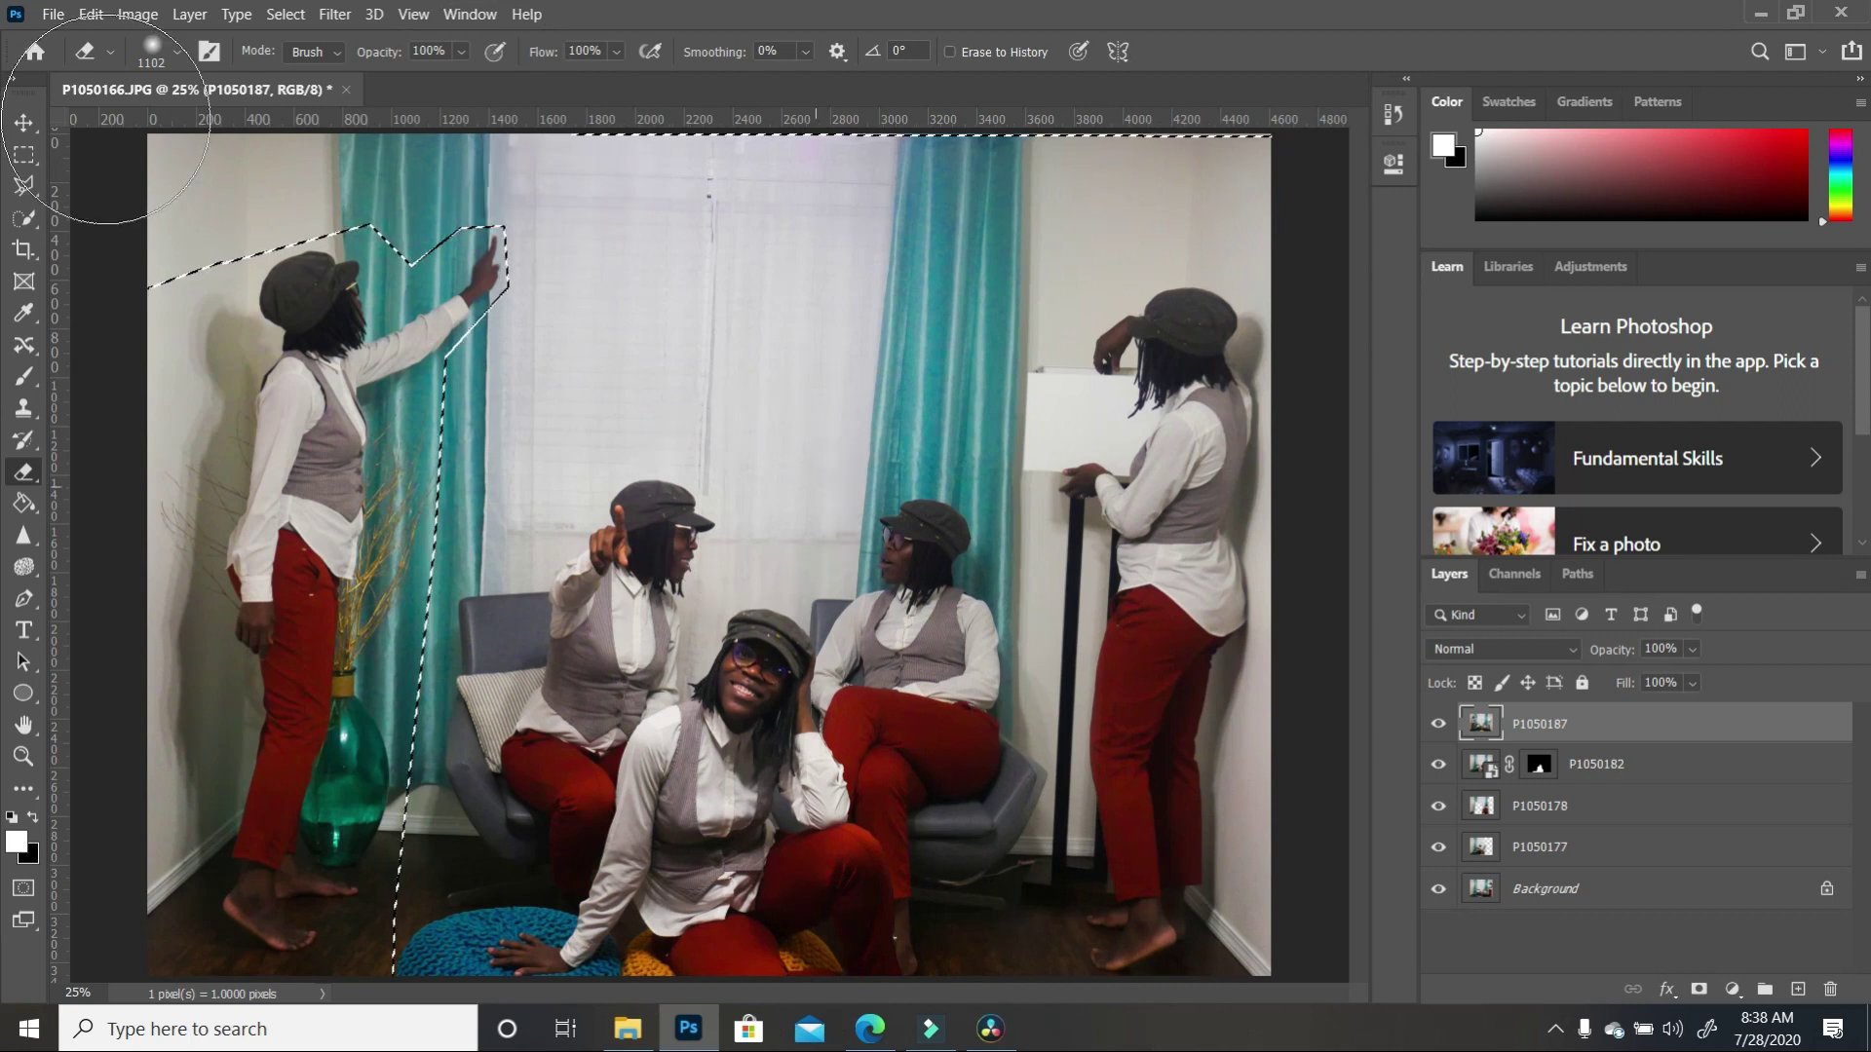
Step: With the Move Tool active, drop the selection and deselect layer P1050187, leaving the five-pose composite
{"action": "left_click", "coordinate": [30, 122]}
{"action": "key", "text": "ctrl+d"}
{"action": "left_click", "coordinate": [102, 166]}
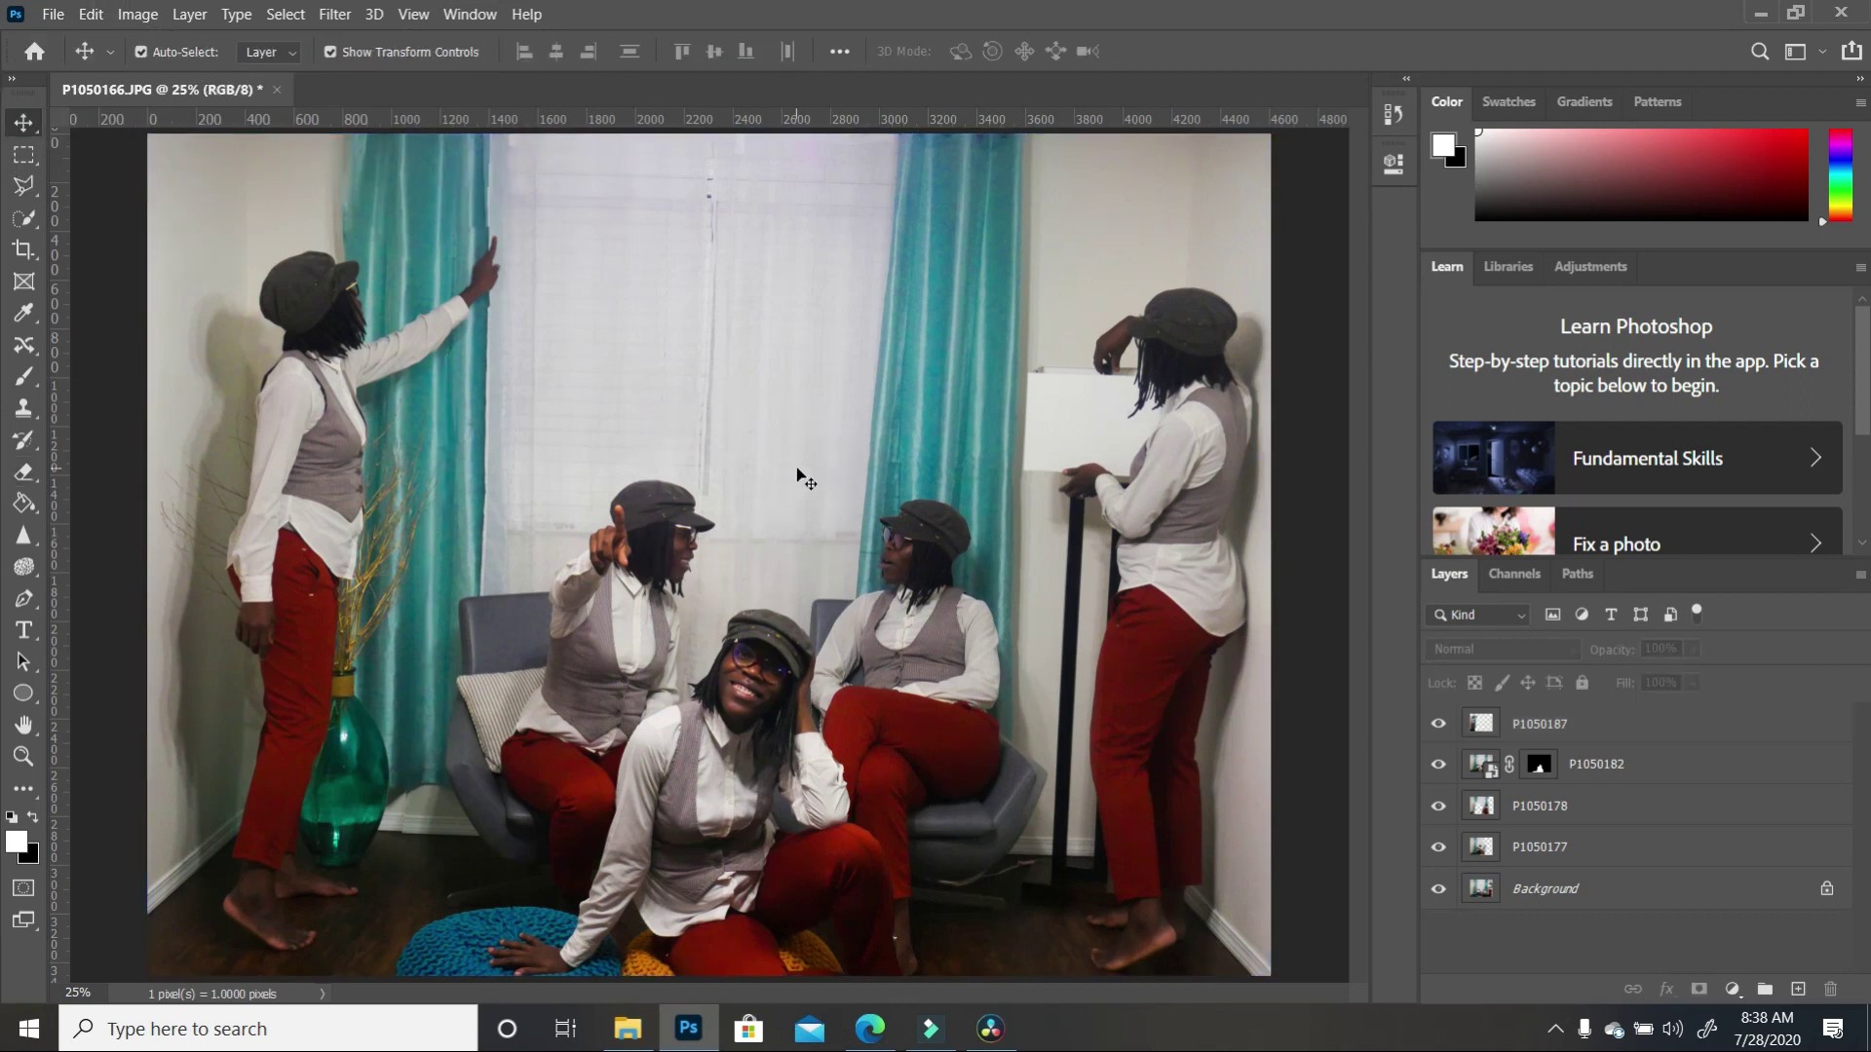